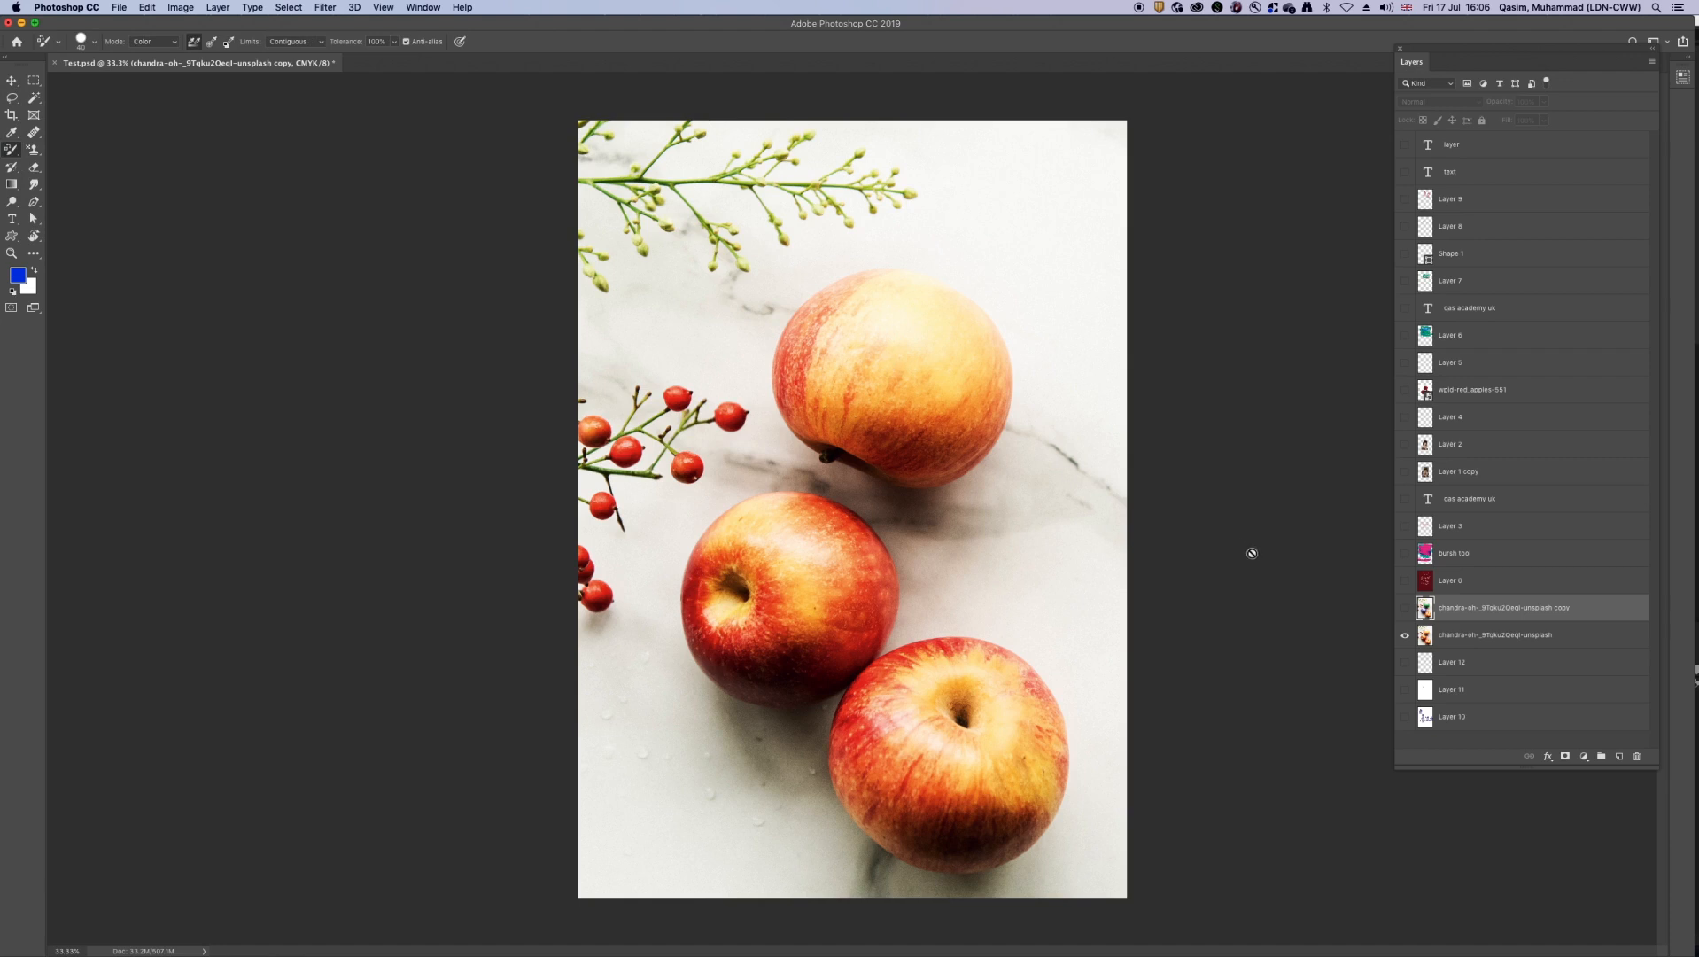
# Step: Select the chandra-oh apple photo layer without the copy suffix and toggle its visibility to check it
pyautogui.click(1489, 637)
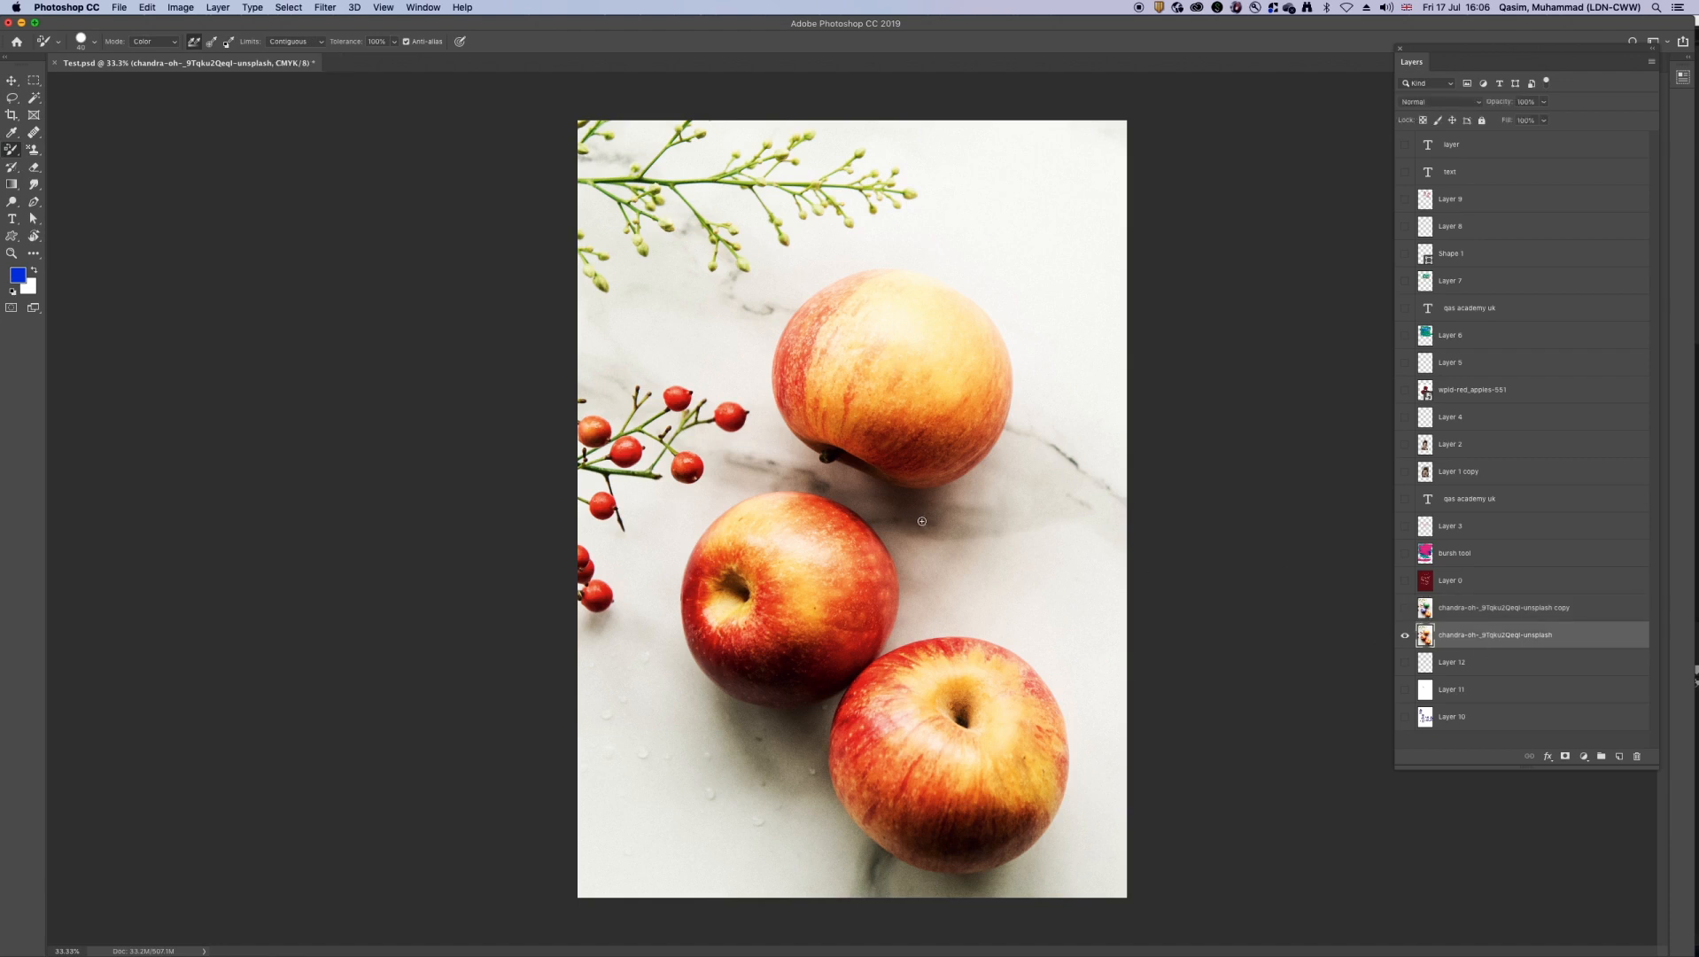
pyautogui.press('[')
pyautogui.click(1405, 636)
pyautogui.click(1405, 635)
# Step: Review the Color Replacement tool's mode, sampling and limits options, keeping Color, Continuous sampling and Contiguous
pyautogui.click(165, 46)
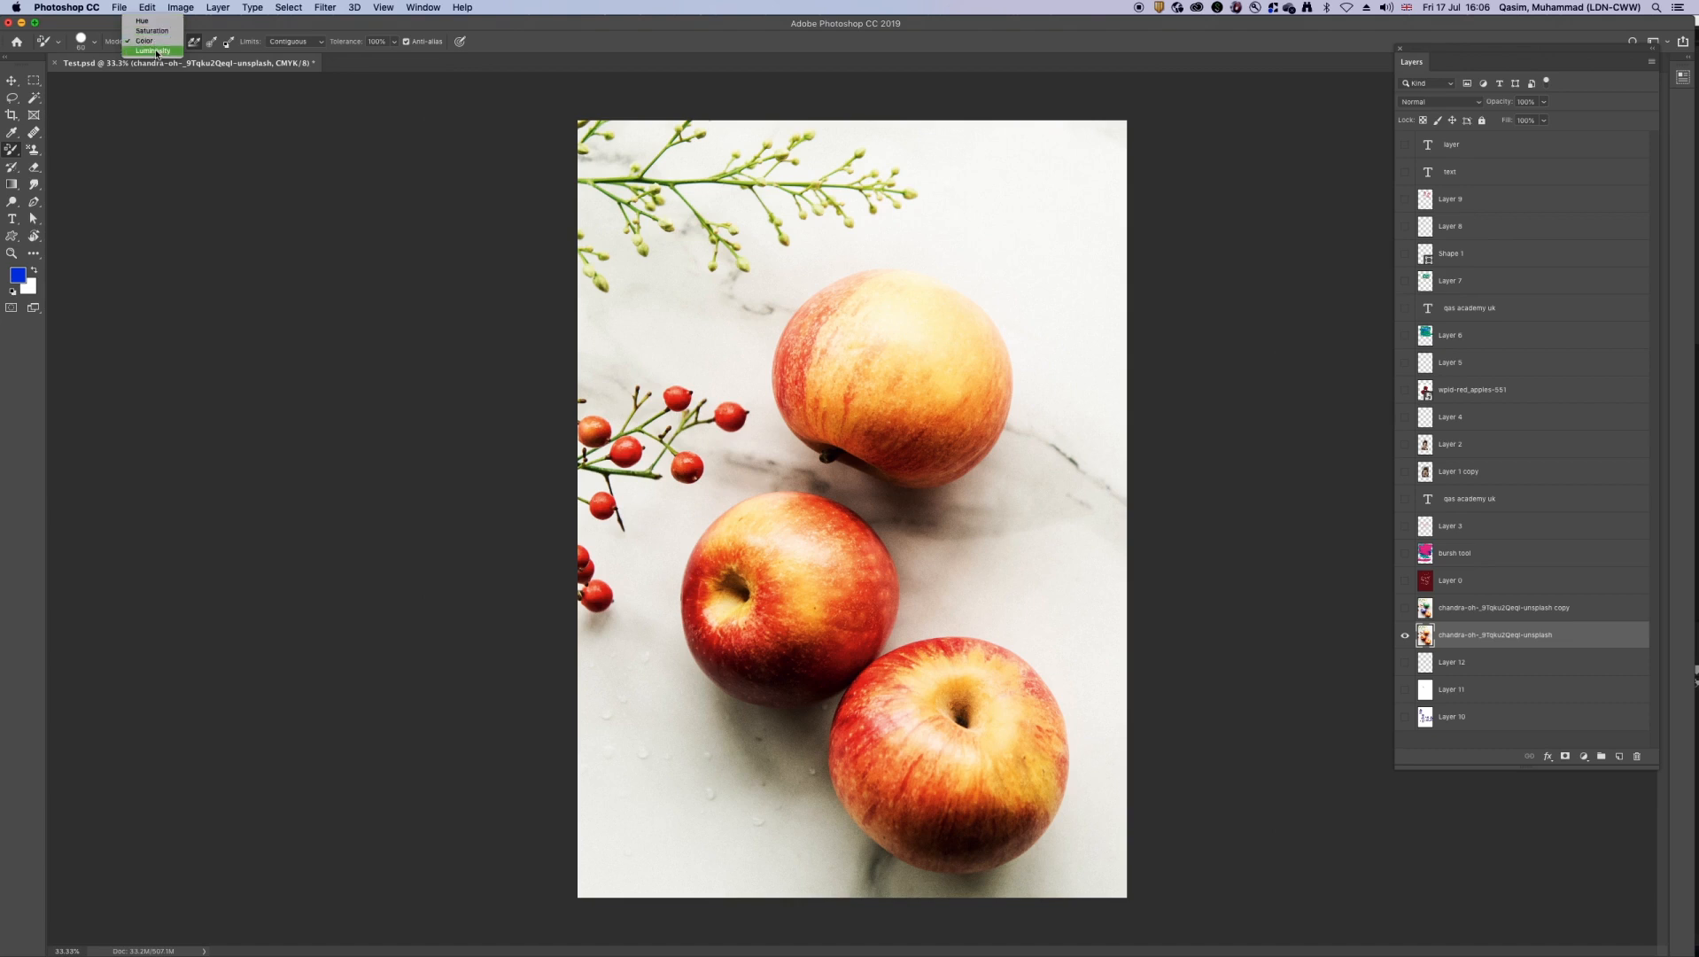
pyautogui.click(149, 42)
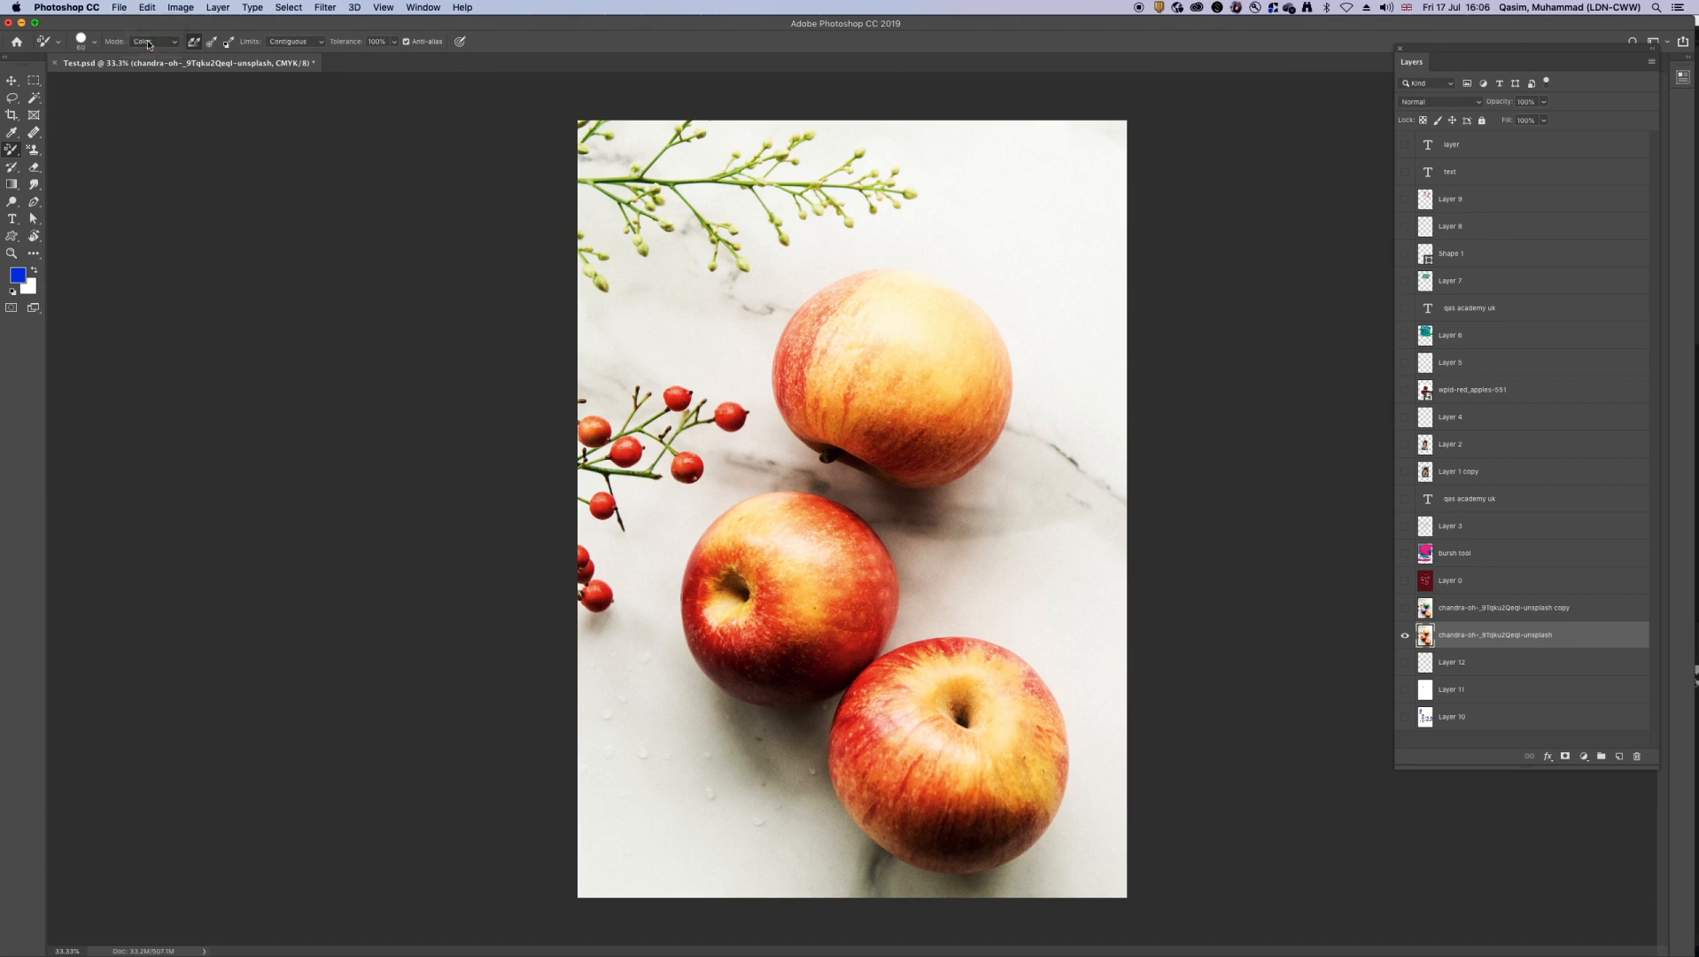
pyautogui.click(210, 45)
pyautogui.click(193, 45)
pyautogui.click(288, 43)
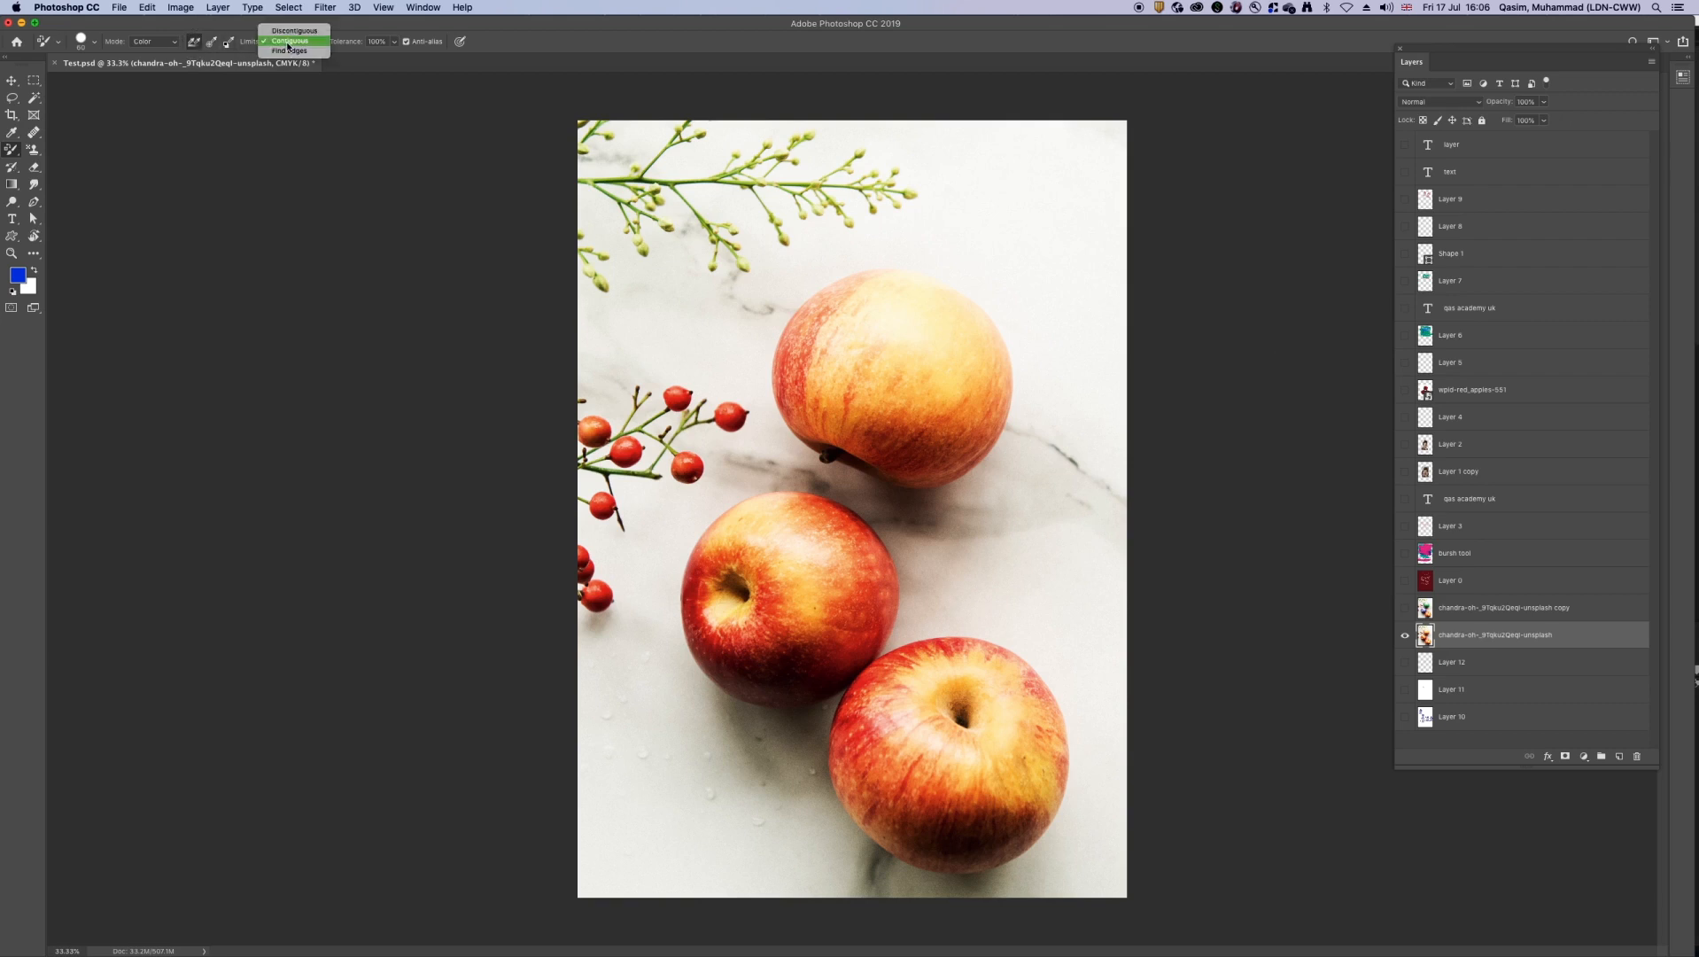
pyautogui.click(288, 42)
pyautogui.click(292, 42)
pyautogui.click(294, 34)
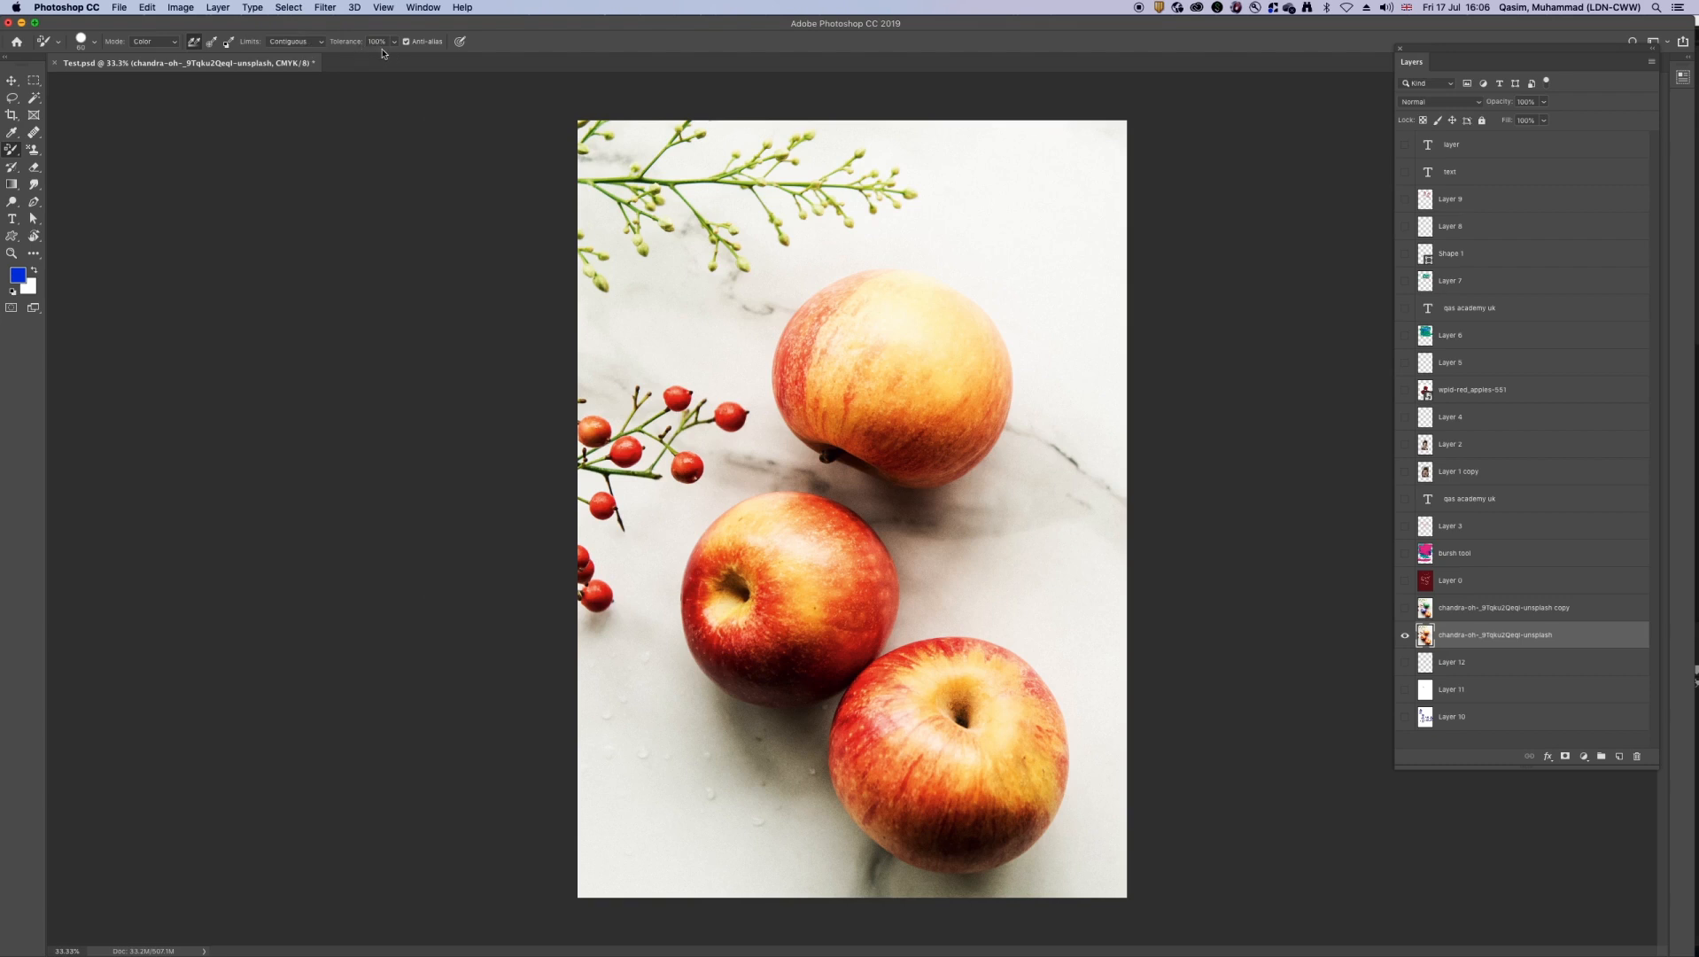
# Step: Enlarge the Color Replacement brush
pyautogui.press(']')
pyautogui.press(']')
pyautogui.press(']')
pyautogui.press(']')
pyautogui.press(']')
pyautogui.press(']')
# Step: Set the foreground colour to a darker blue
pyautogui.click(19, 276)
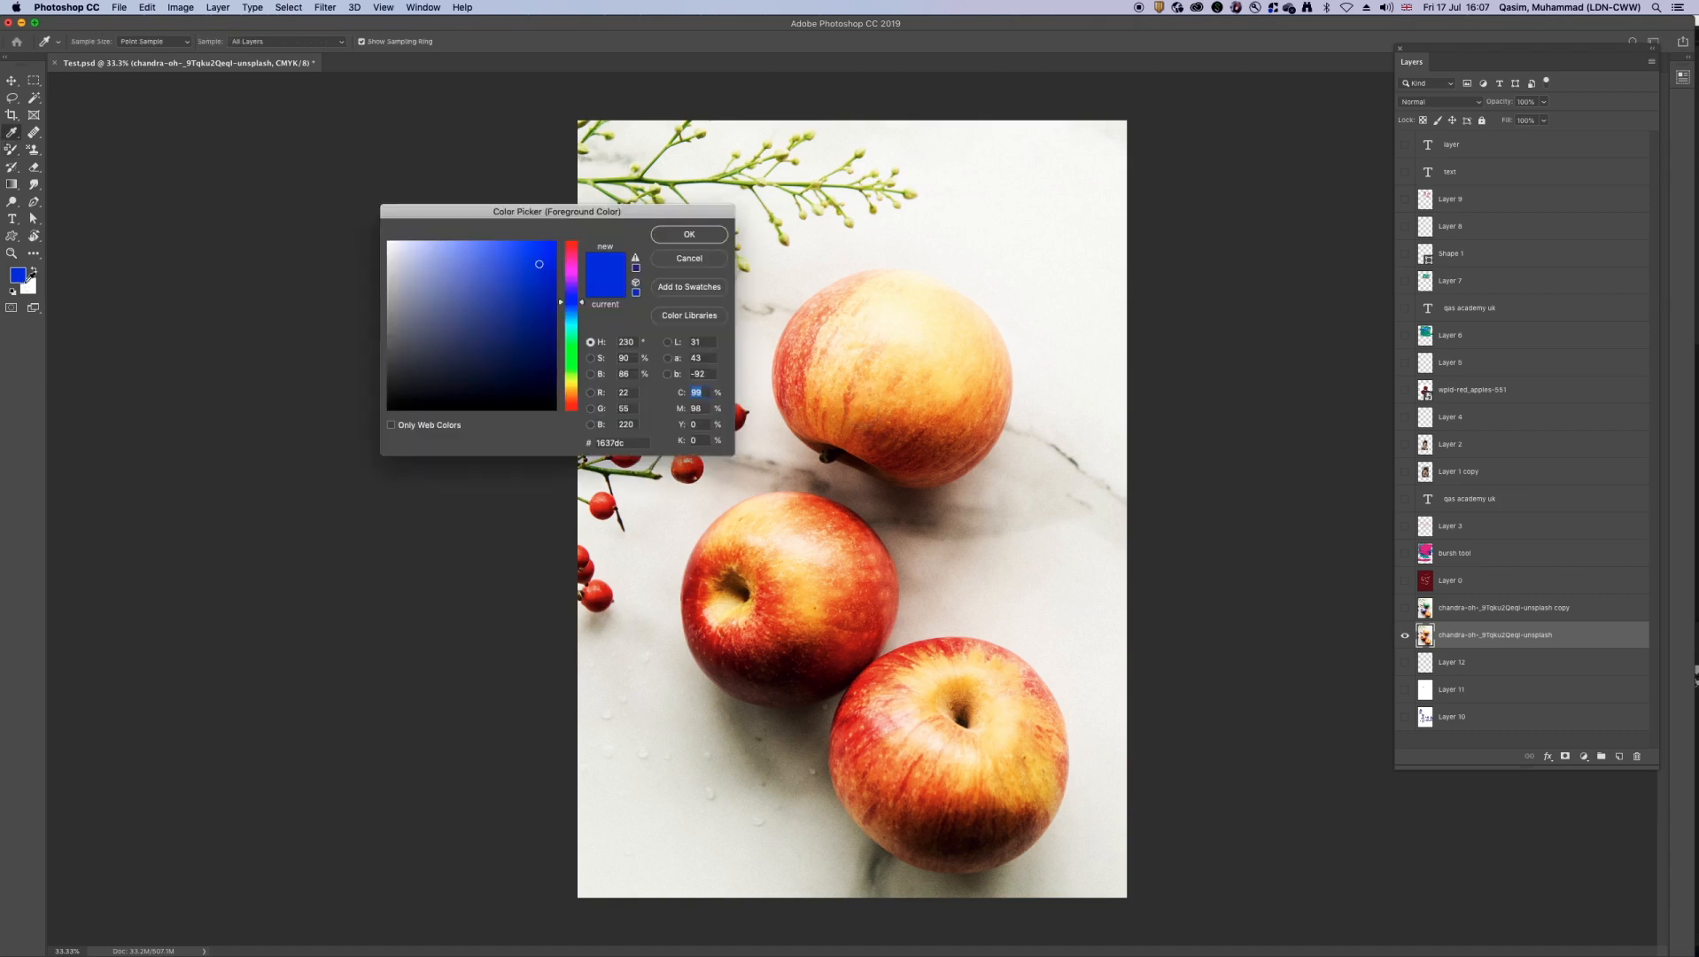
pyautogui.click(541, 311)
pyautogui.click(674, 237)
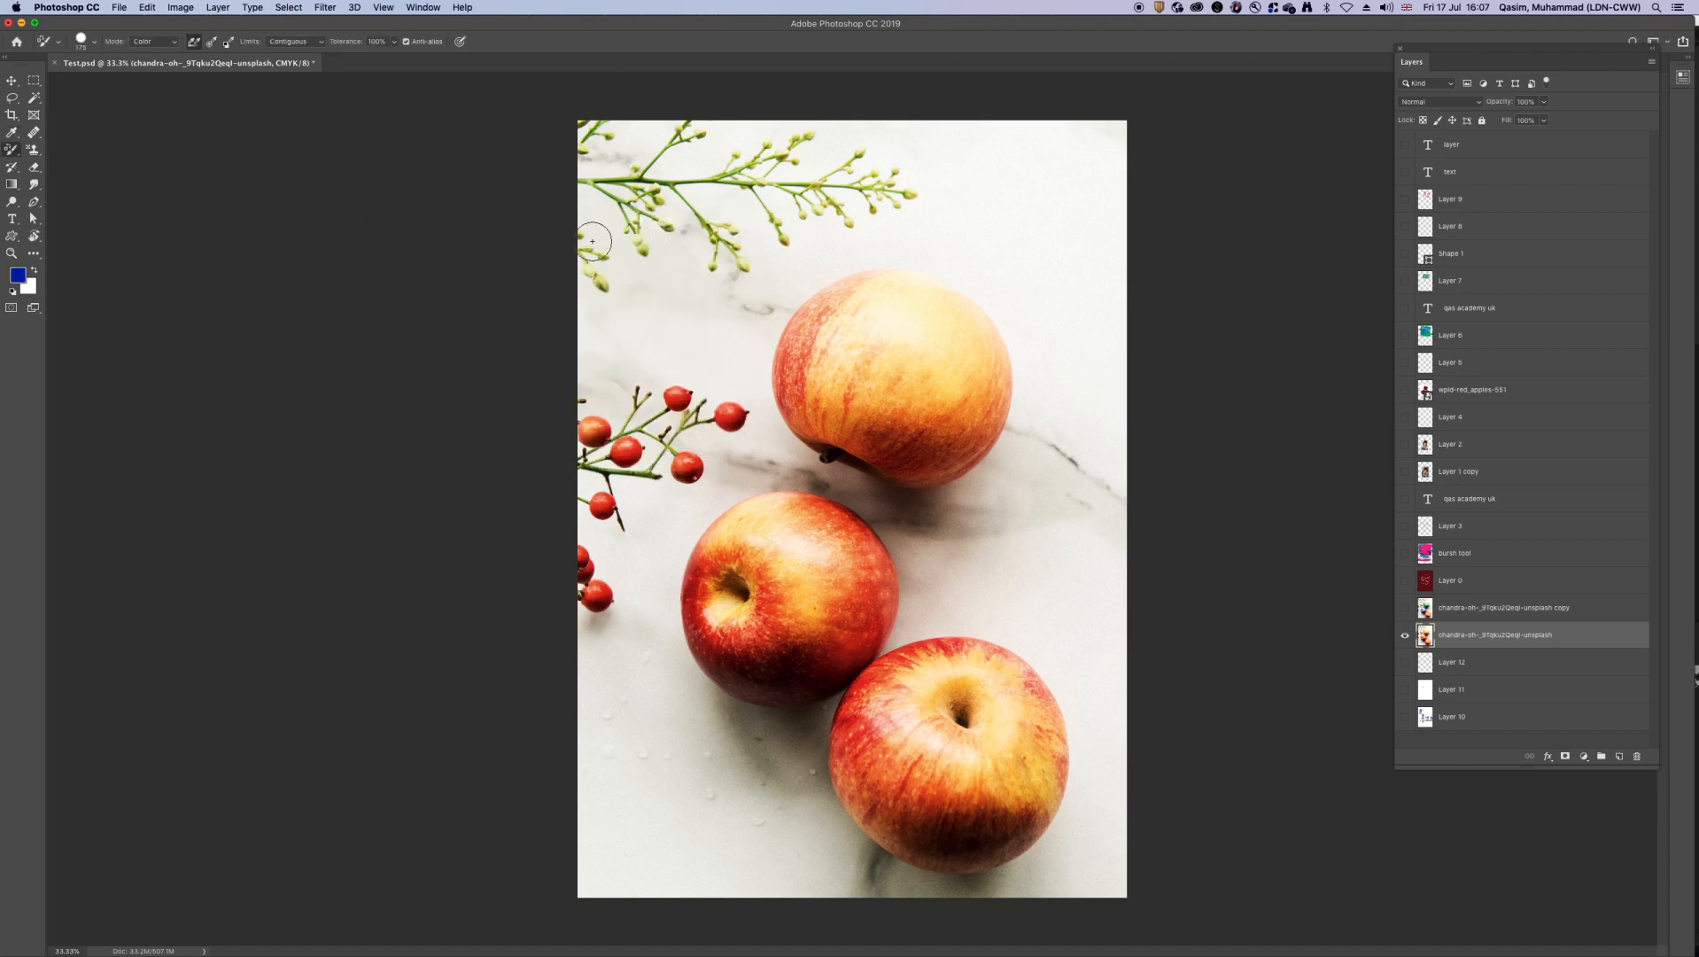
# Step: Set the foreground colour to a dark green with a hue of 127°
pyautogui.click(20, 273)
pyautogui.click(574, 355)
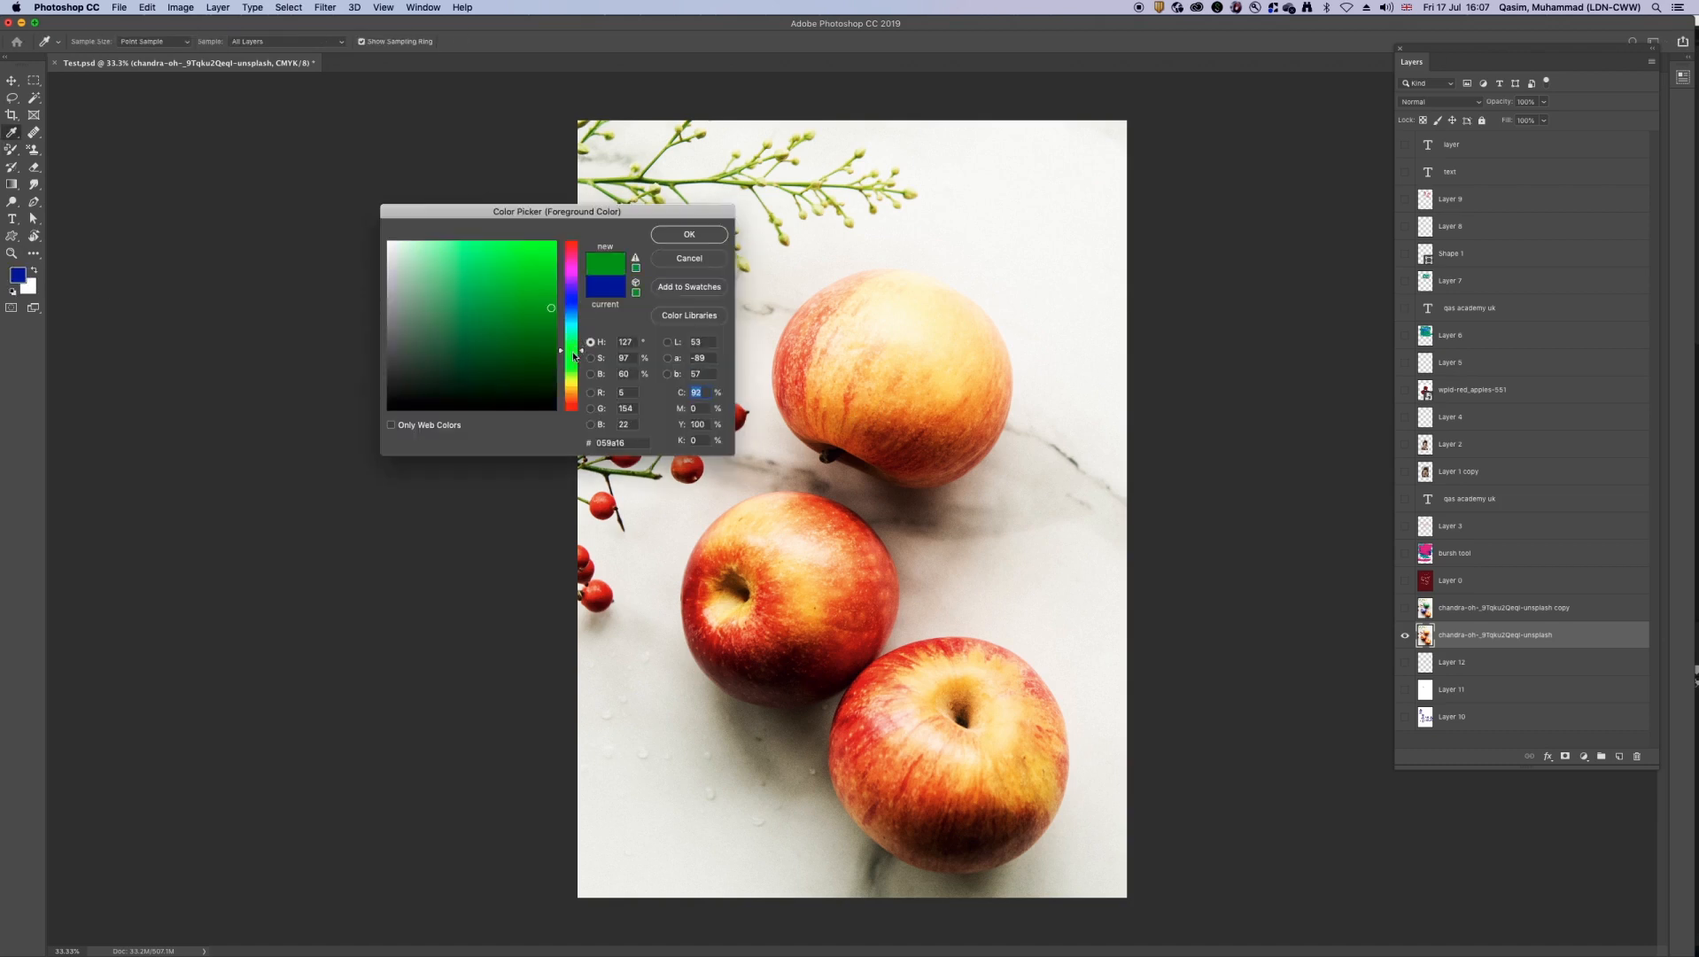
pyautogui.click(544, 319)
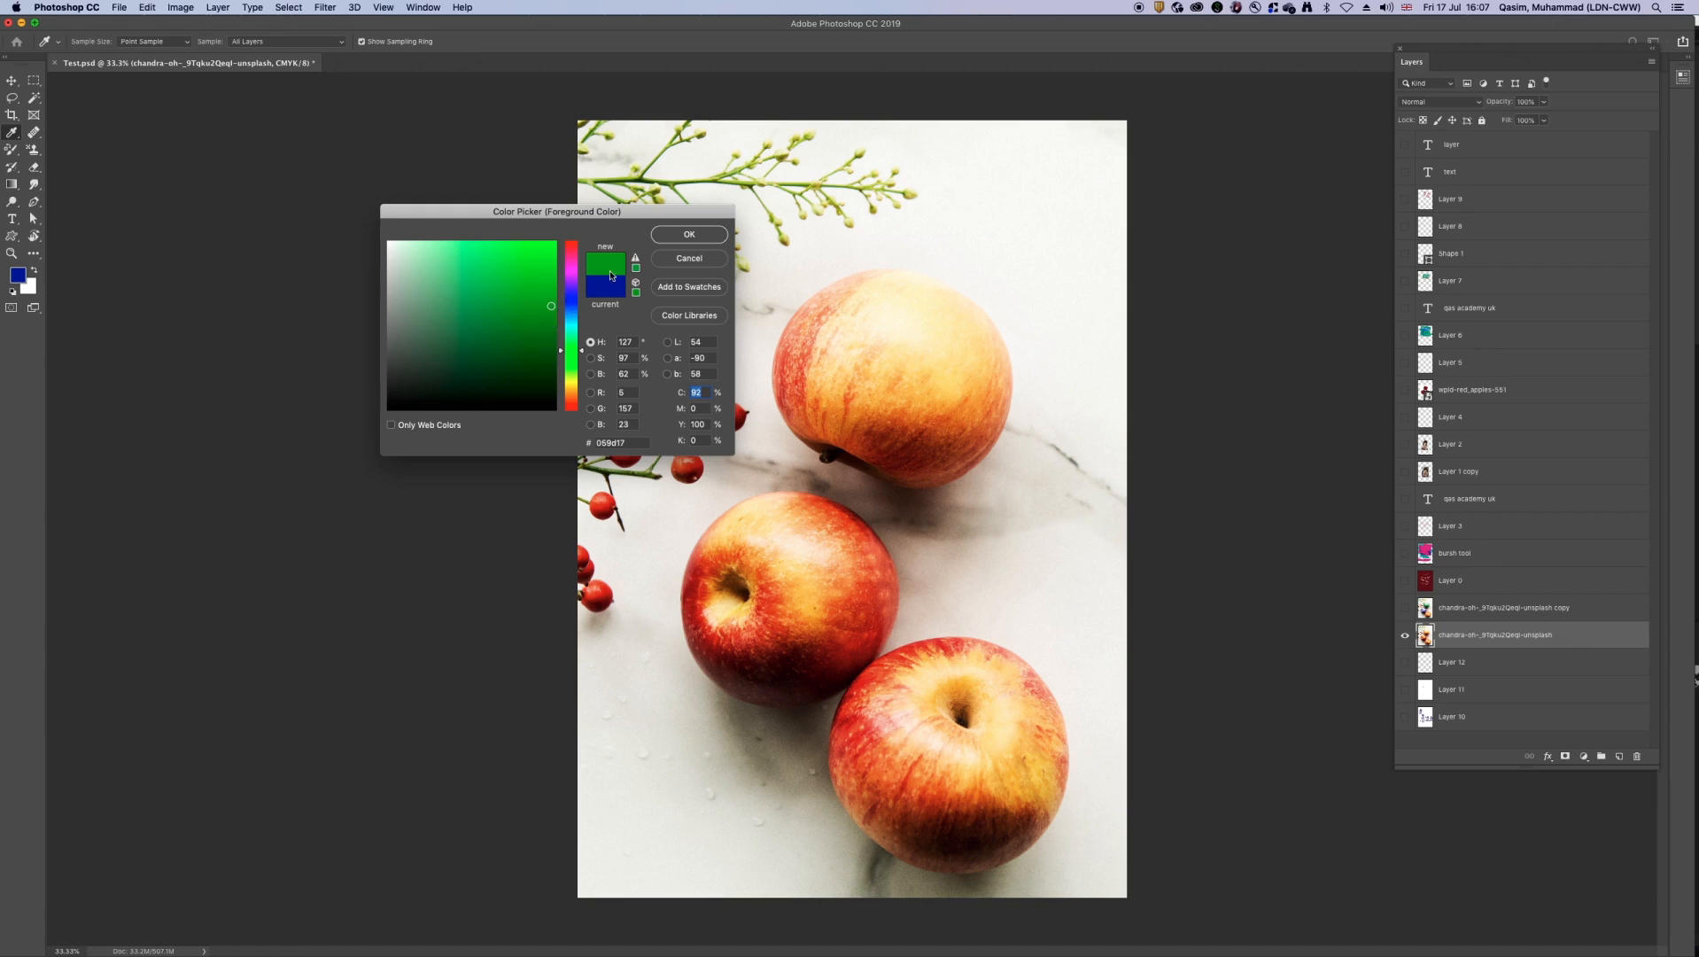
pyautogui.click(684, 234)
# Step: Duplicate the apple photo layer, hide the original and compare the two, leaving only the copy visible
pyautogui.click(1407, 637)
pyautogui.click(1408, 638)
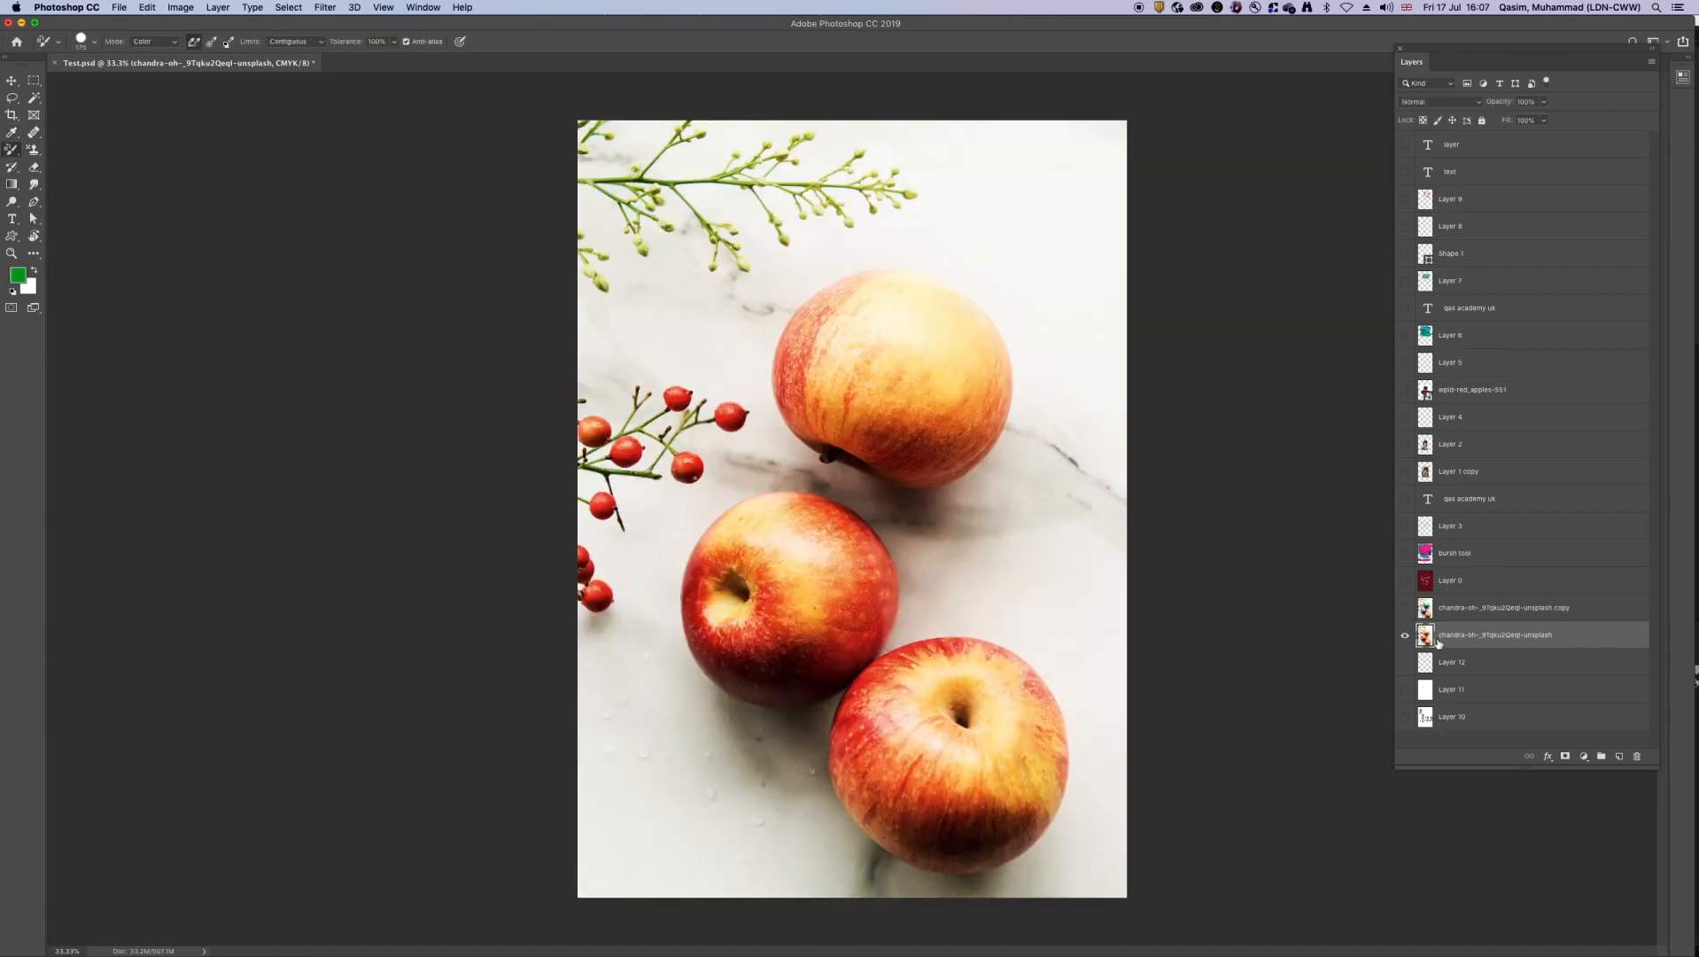
pyautogui.moveTo(1487, 637); pyautogui.dragTo(1620, 755)
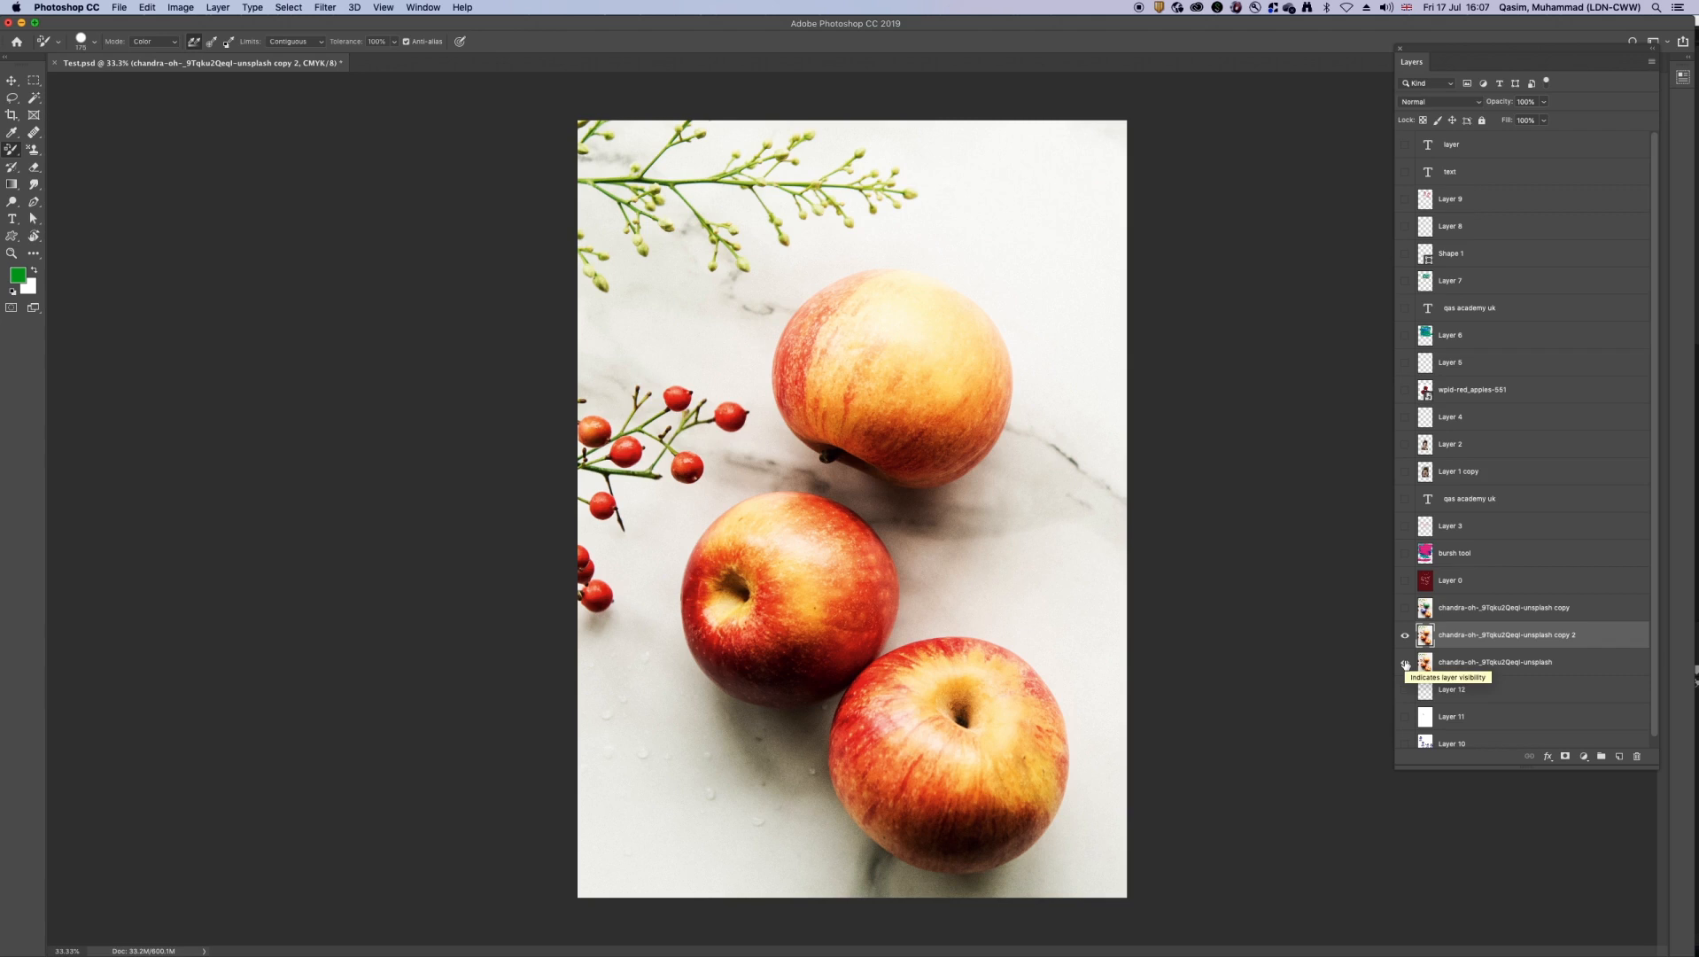
pyautogui.click(1406, 664)
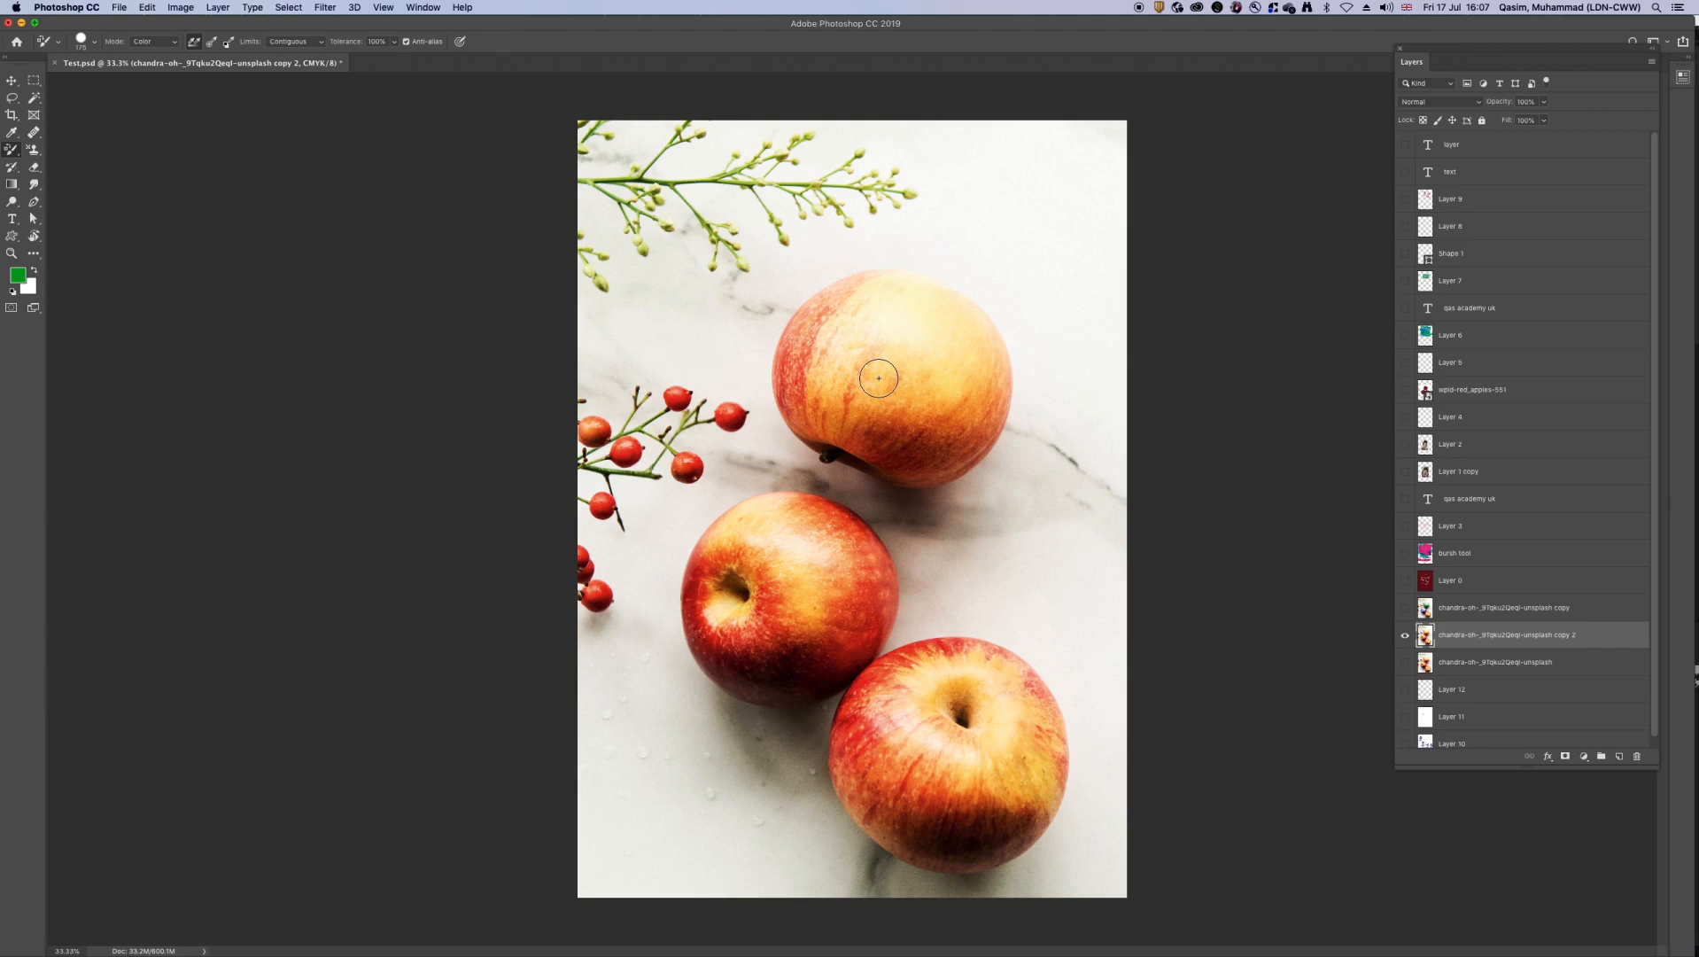
pyautogui.click(1406, 636)
pyautogui.click(1407, 664)
pyautogui.click(1406, 664)
pyautogui.click(1404, 635)
# Step: Recolour most of the top apple's body green with Color Replacement strokes on the copy layer
pyautogui.scroll(5, 936, 374)
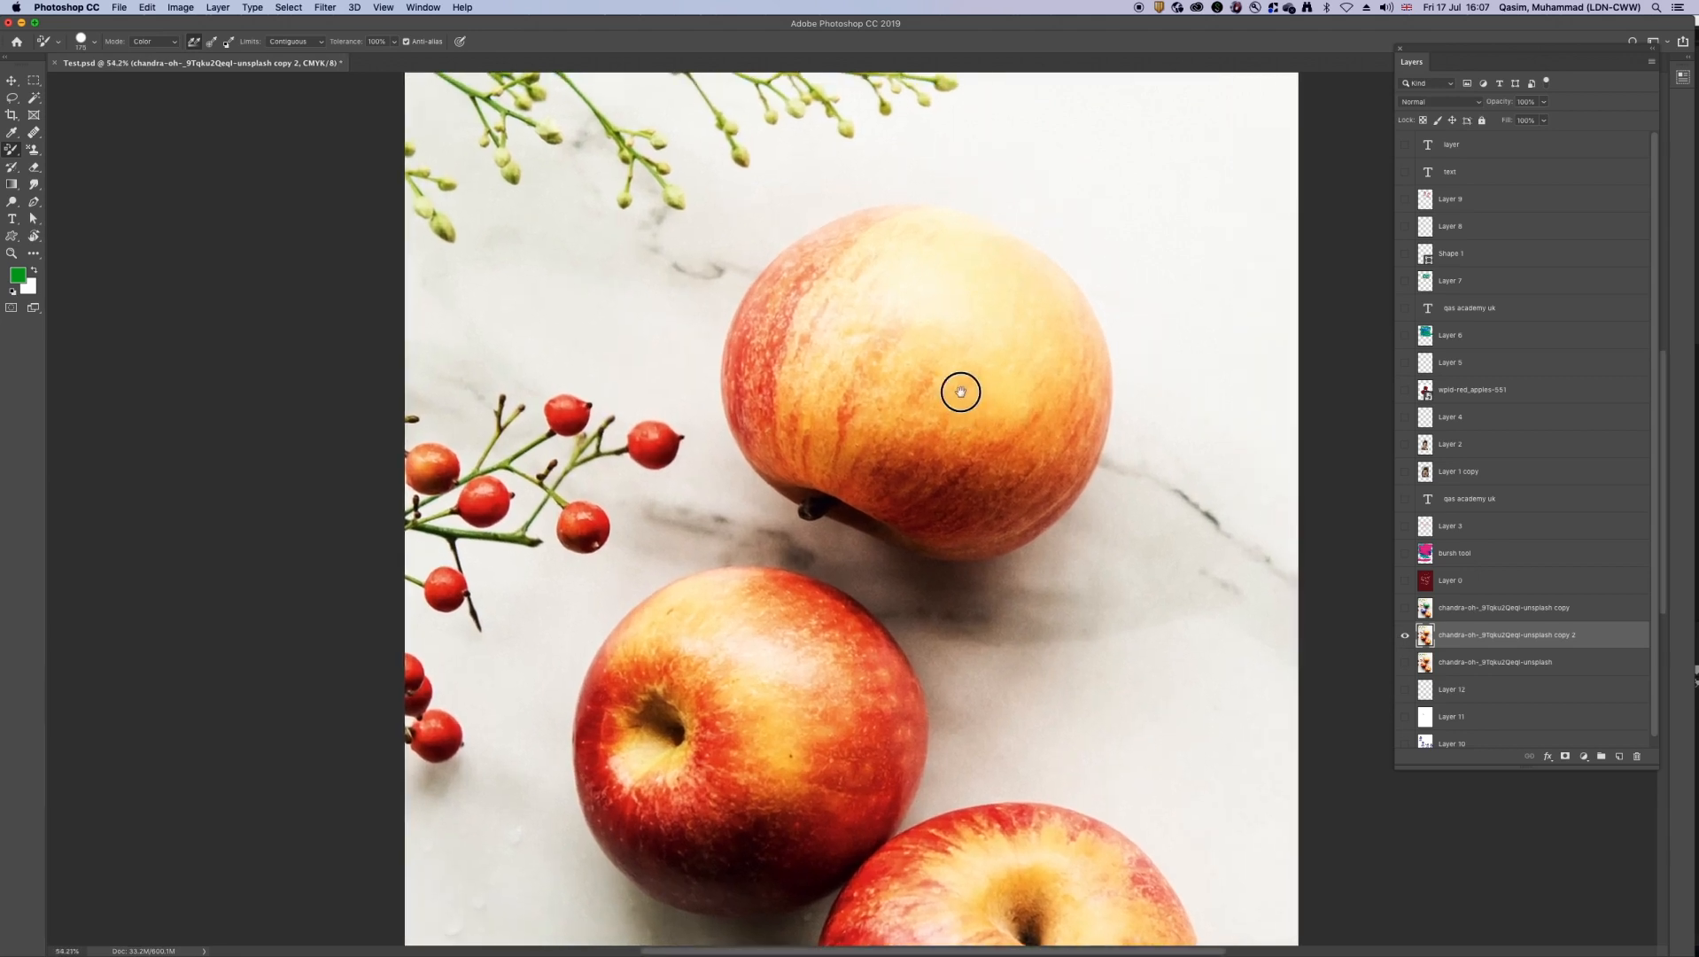
pyautogui.moveTo(967, 389); pyautogui.dragTo(903, 416)
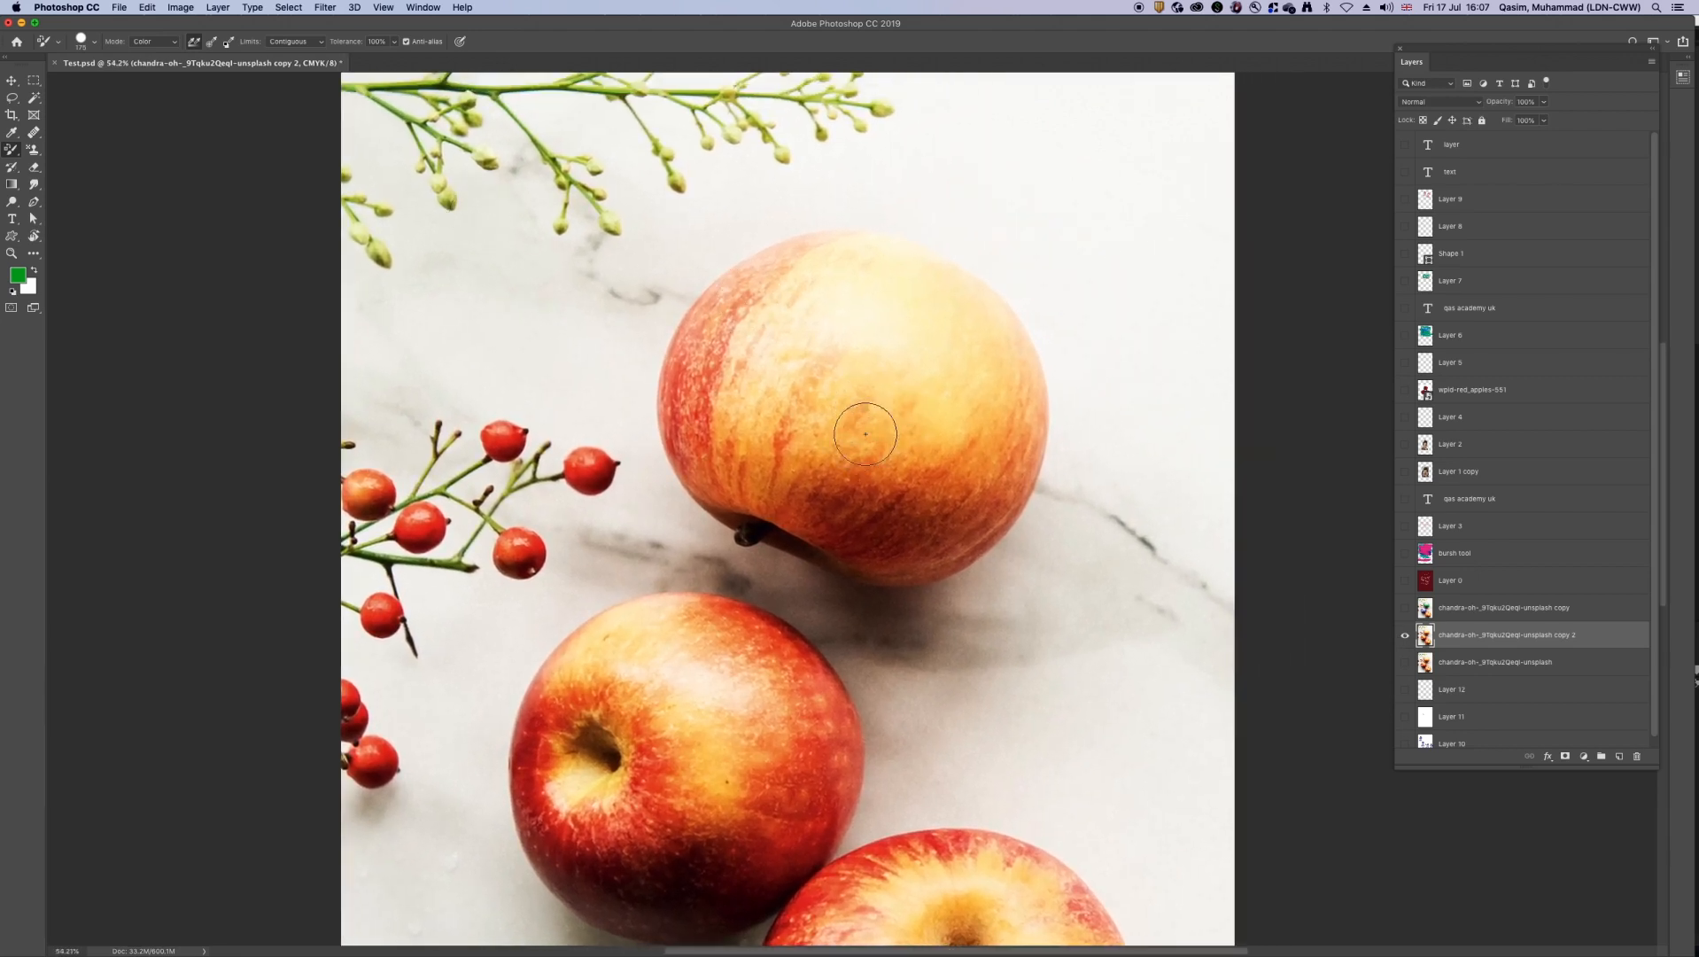
pyautogui.moveTo(841, 379)
pyautogui.mouseDown()
pyautogui.moveTo(895, 411)
pyautogui.moveTo(843, 401)
pyautogui.mouseUp()
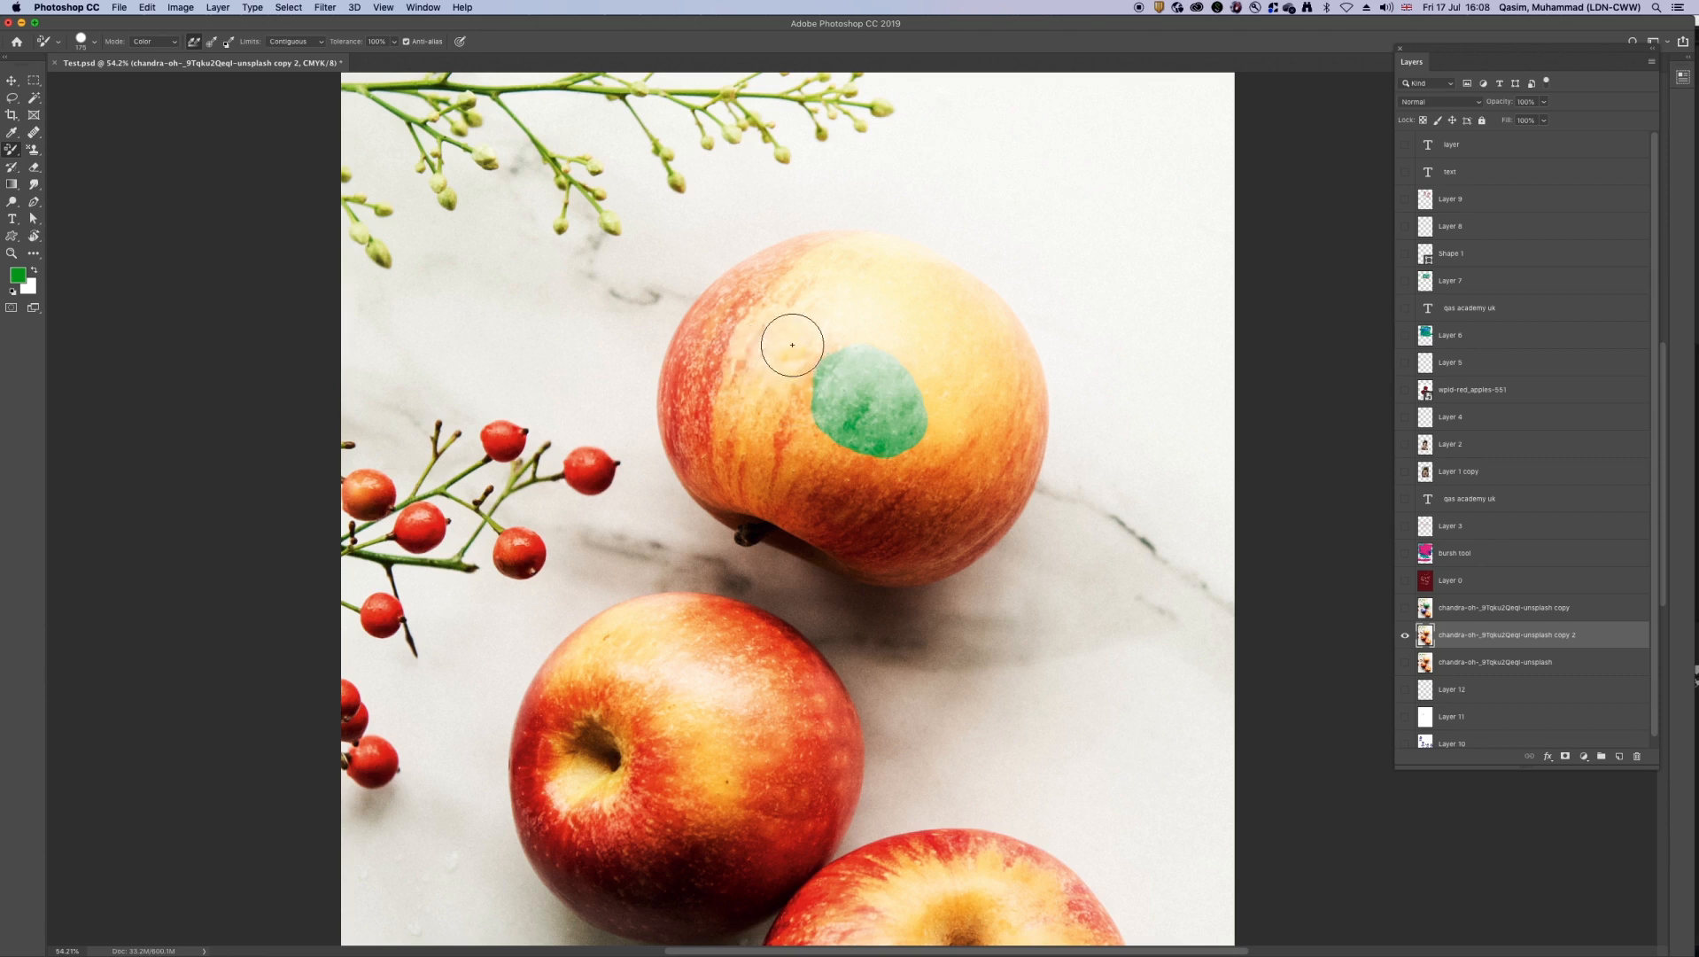
pyautogui.moveTo(800, 341)
pyautogui.mouseDown()
pyautogui.moveTo(795, 395)
pyautogui.moveTo(845, 434)
pyautogui.moveTo(804, 382)
pyautogui.moveTo(946, 437)
pyautogui.moveTo(847, 391)
pyautogui.moveTo(812, 434)
pyautogui.moveTo(873, 434)
pyautogui.moveTo(753, 409)
pyautogui.moveTo(893, 480)
pyautogui.moveTo(822, 469)
pyautogui.moveTo(764, 386)
pyautogui.moveTo(785, 340)
pyautogui.moveTo(732, 420)
pyautogui.moveTo(795, 331)
pyautogui.moveTo(897, 340)
pyautogui.moveTo(954, 445)
pyautogui.moveTo(924, 513)
pyautogui.moveTo(740, 470)
pyautogui.moveTo(727, 393)
pyautogui.moveTo(813, 310)
pyautogui.moveTo(897, 324)
pyautogui.moveTo(973, 384)
pyautogui.moveTo(968, 494)
pyautogui.moveTo(994, 448)
pyautogui.moveTo(988, 365)
pyautogui.moveTo(867, 287)
pyautogui.moveTo(781, 301)
pyautogui.moveTo(727, 337)
pyautogui.moveTo(705, 398)
pyautogui.moveTo(748, 467)
pyautogui.moveTo(844, 511)
pyautogui.moveTo(971, 528)
pyautogui.moveTo(1003, 479)
pyautogui.moveTo(1003, 405)
pyautogui.moveTo(1000, 418)
pyautogui.moveTo(926, 303)
pyautogui.moveTo(789, 280)
pyautogui.moveTo(742, 321)
pyautogui.moveTo(734, 302)
pyautogui.moveTo(692, 391)
pyautogui.moveTo(702, 373)
pyautogui.moveTo(703, 485)
pyautogui.moveTo(685, 436)
pyautogui.mouseUp()
# Step: Reduce the brush size and extend the green toward the top apple's left side and along its lower edge to the stem
pyautogui.press('[')
pyautogui.press('[')
pyautogui.press('[')
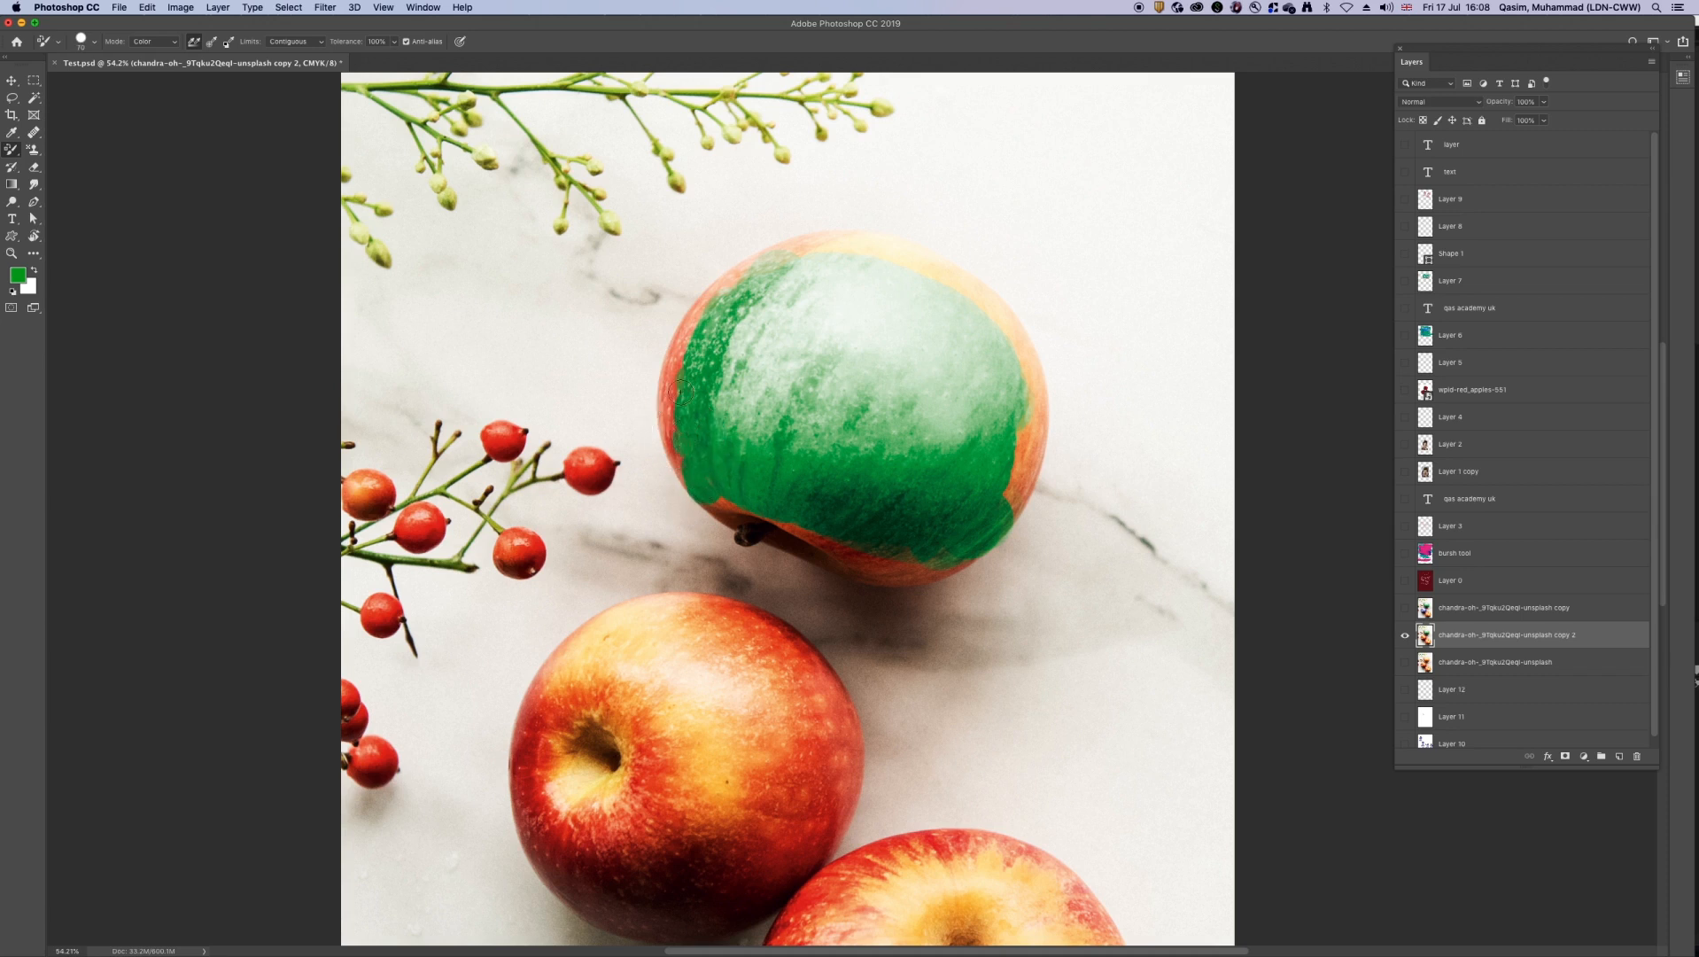
pyautogui.moveTo(677, 364); pyautogui.dragTo(709, 296)
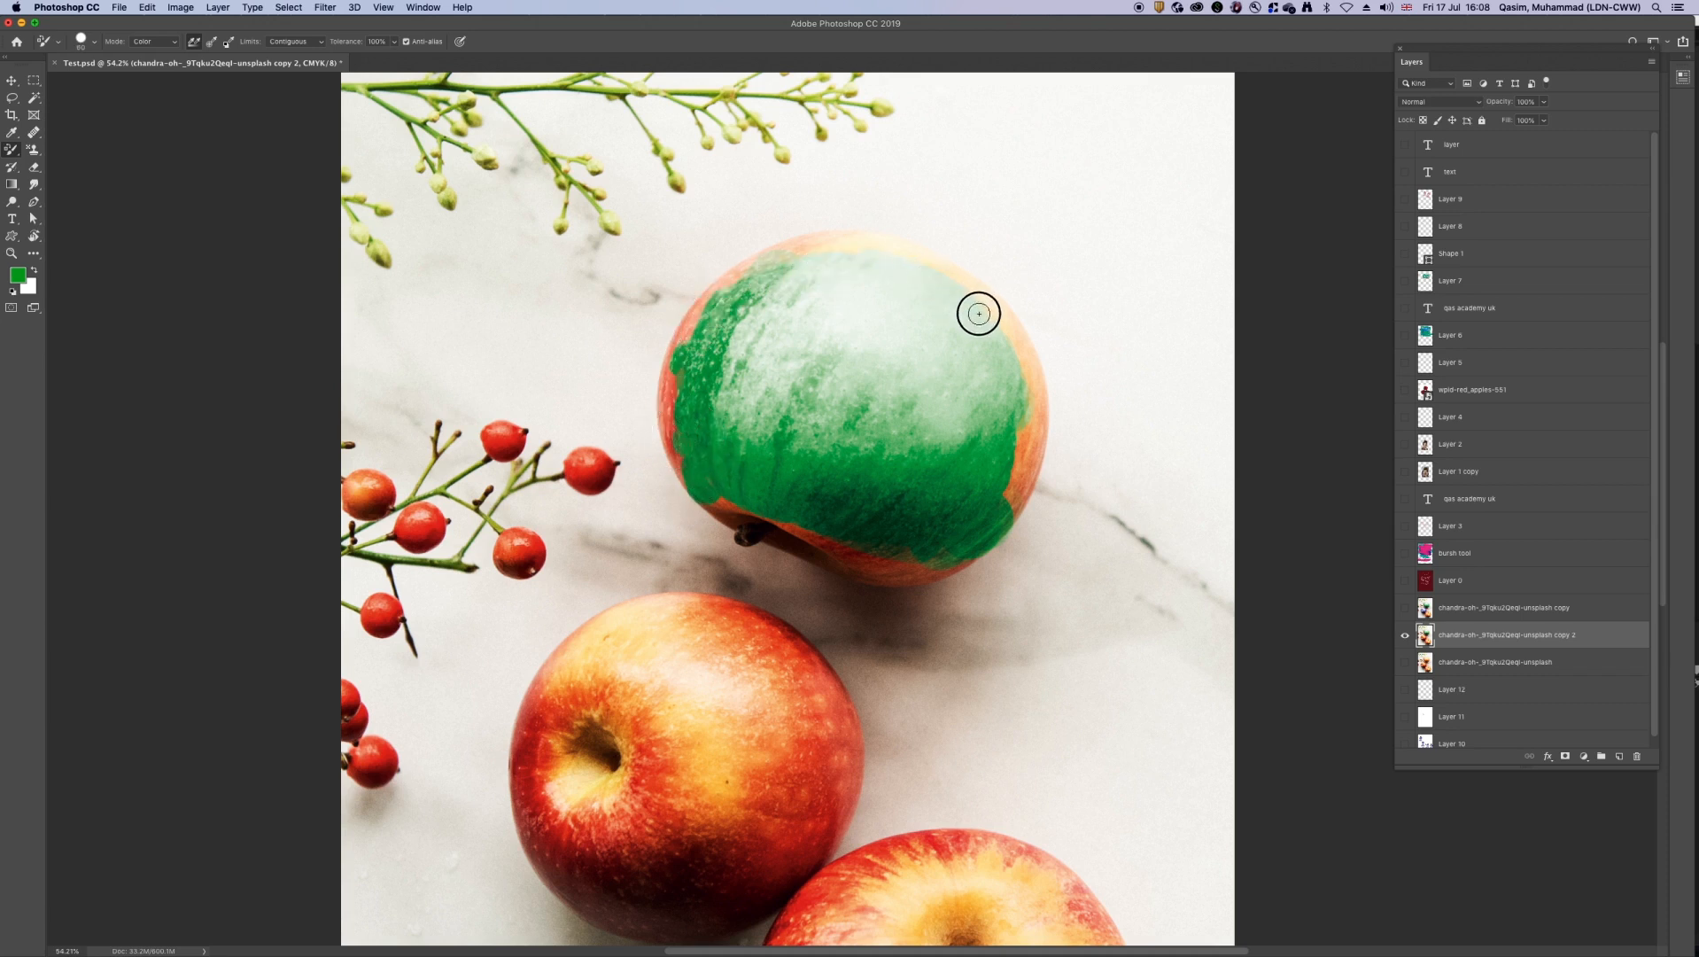
pyautogui.moveTo(1019, 460)
pyautogui.mouseDown()
pyautogui.moveTo(942, 563)
pyautogui.moveTo(745, 508)
pyautogui.moveTo(896, 560)
pyautogui.moveTo(816, 556)
pyautogui.moveTo(713, 498)
pyautogui.moveTo(878, 568)
pyautogui.moveTo(767, 535)
pyautogui.mouseUp()
# Step: Undo the last stroke and recolour the top apple's bottom edge green with a smaller brush
pyautogui.press('[')
pyautogui.press('[')
pyautogui.press('[')
pyautogui.press('super+z')
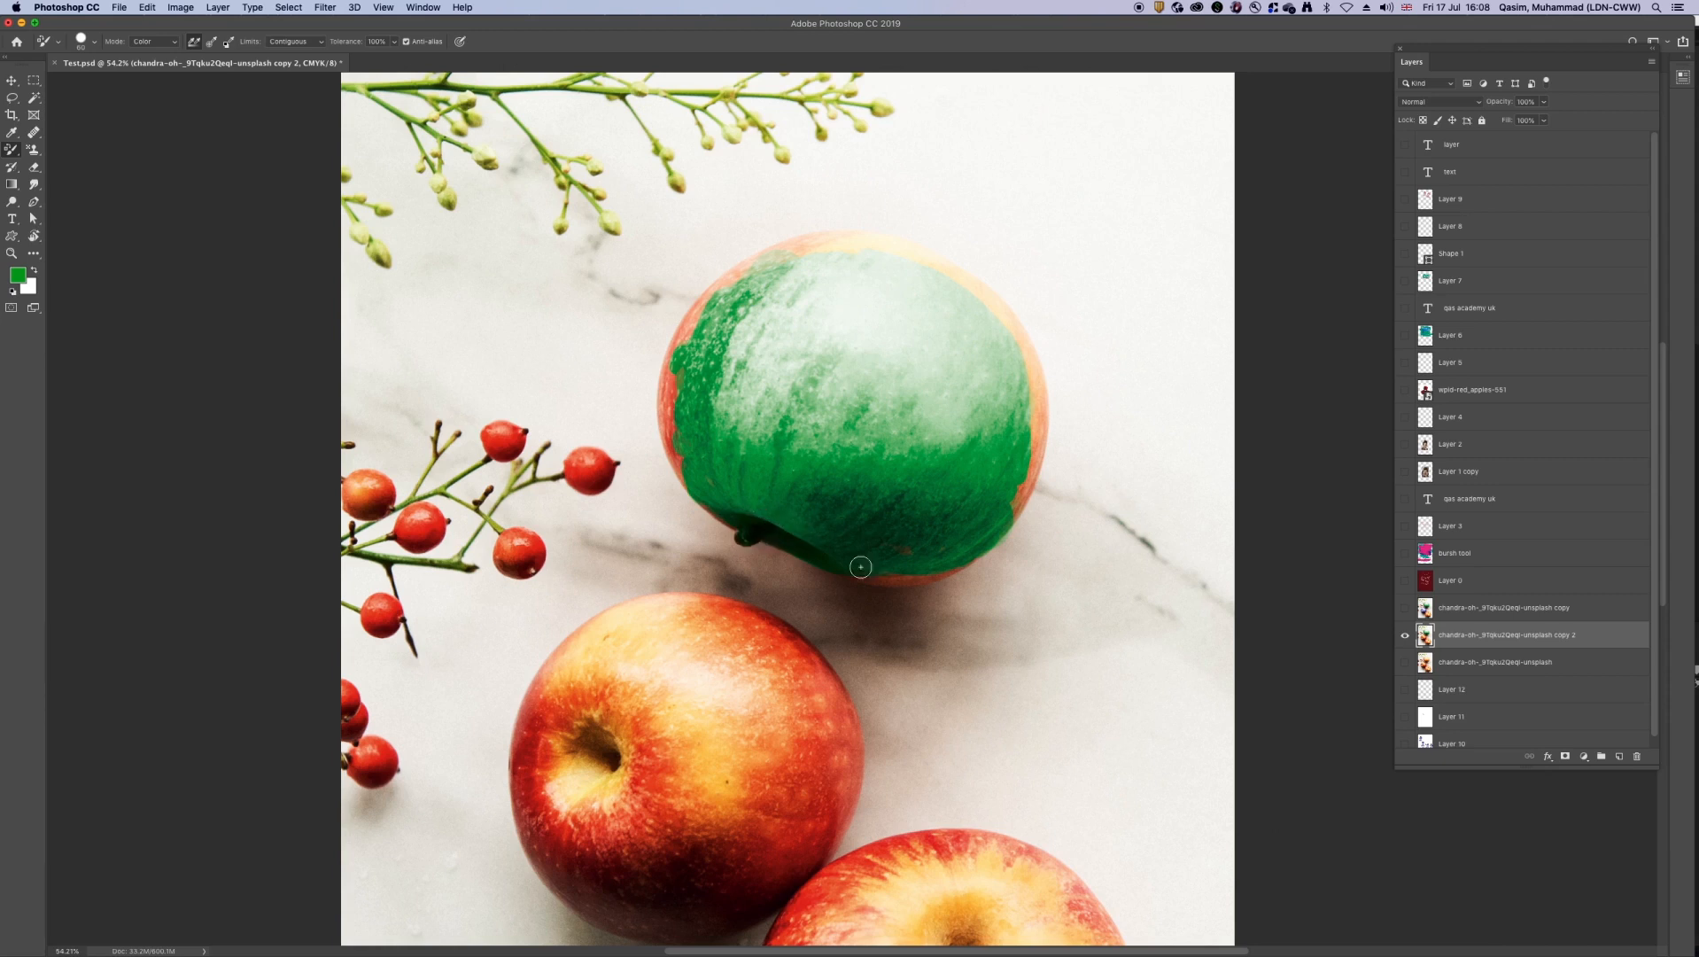
pyautogui.moveTo(934, 575)
pyautogui.mouseDown()
pyautogui.moveTo(848, 571)
pyautogui.moveTo(948, 565)
pyautogui.moveTo(910, 544)
pyautogui.mouseUp()
# Step: Enlarge the brush slightly and fill the uncoloured rim around the top apple with green
pyautogui.press(']')
pyautogui.press(']')
pyautogui.press(']')
pyautogui.press(']')
pyautogui.press('[')
pyautogui.moveTo(1024, 470)
pyautogui.mouseDown()
pyautogui.moveTo(1007, 510)
pyautogui.moveTo(1032, 417)
pyautogui.moveTo(1017, 353)
pyautogui.moveTo(960, 284)
pyautogui.moveTo(898, 250)
pyautogui.moveTo(825, 244)
pyautogui.moveTo(725, 290)
pyautogui.moveTo(677, 465)
pyautogui.mouseUp()
# Step: Shrink the brush and touch up the top apple's left and right edges in green
pyautogui.press('[')
pyautogui.press('[')
pyautogui.press('[')
pyautogui.press('[')
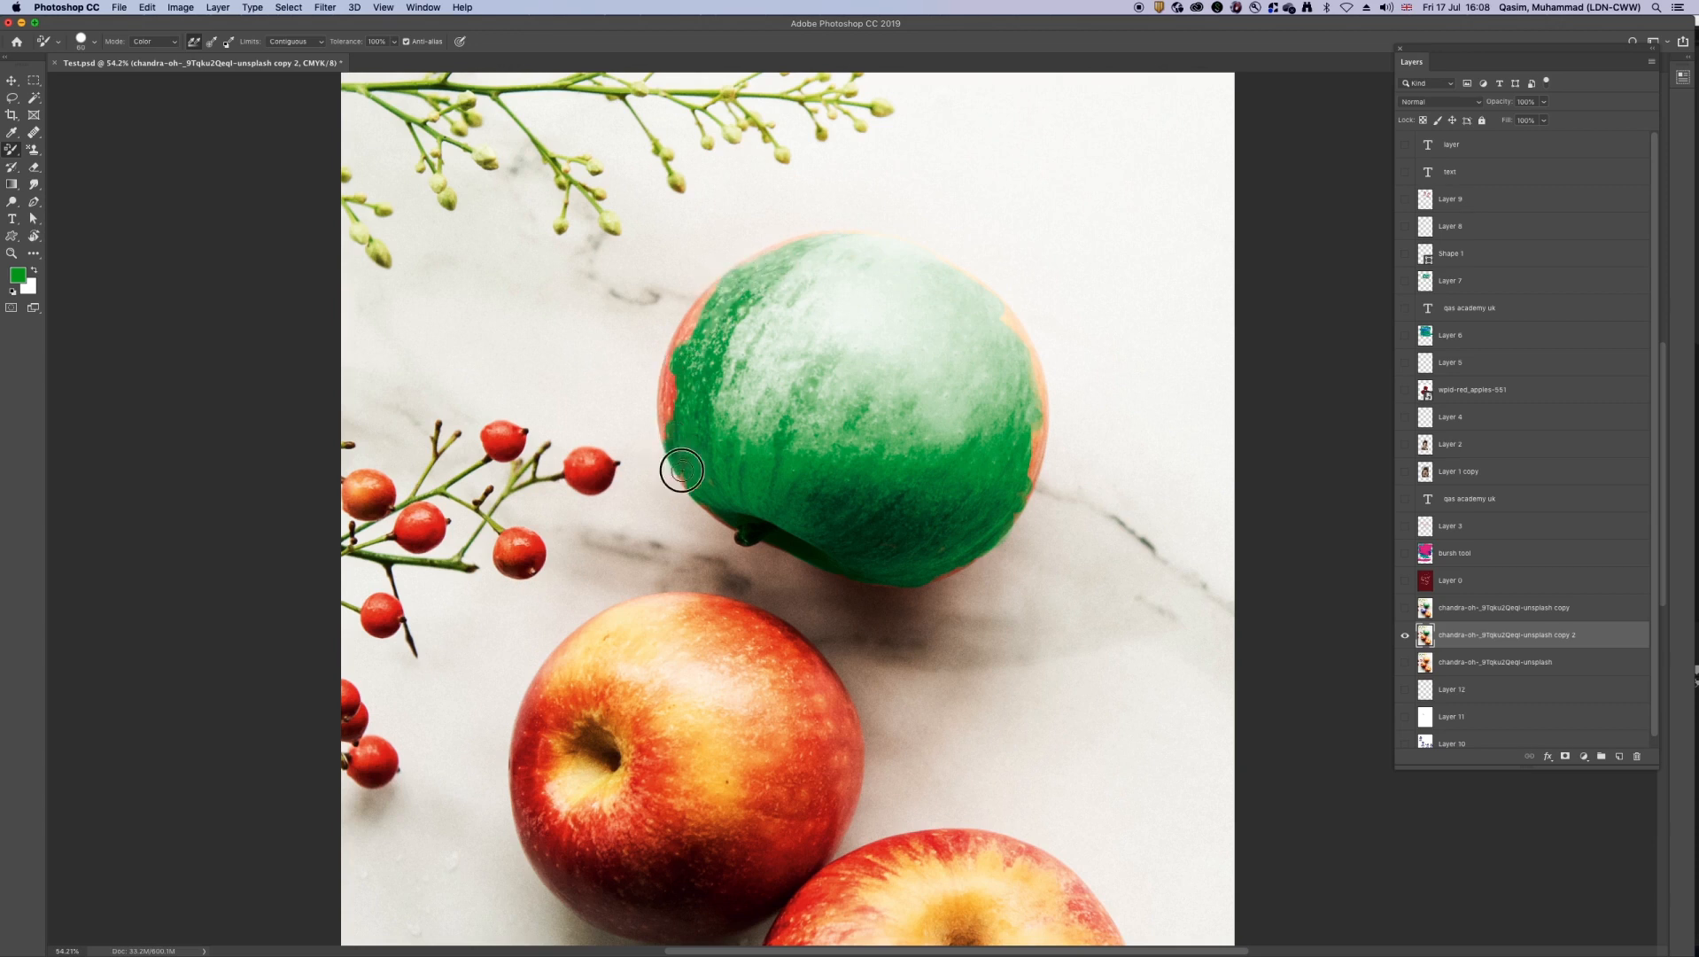
pyautogui.moveTo(1044, 425); pyautogui.dragTo(1028, 471)
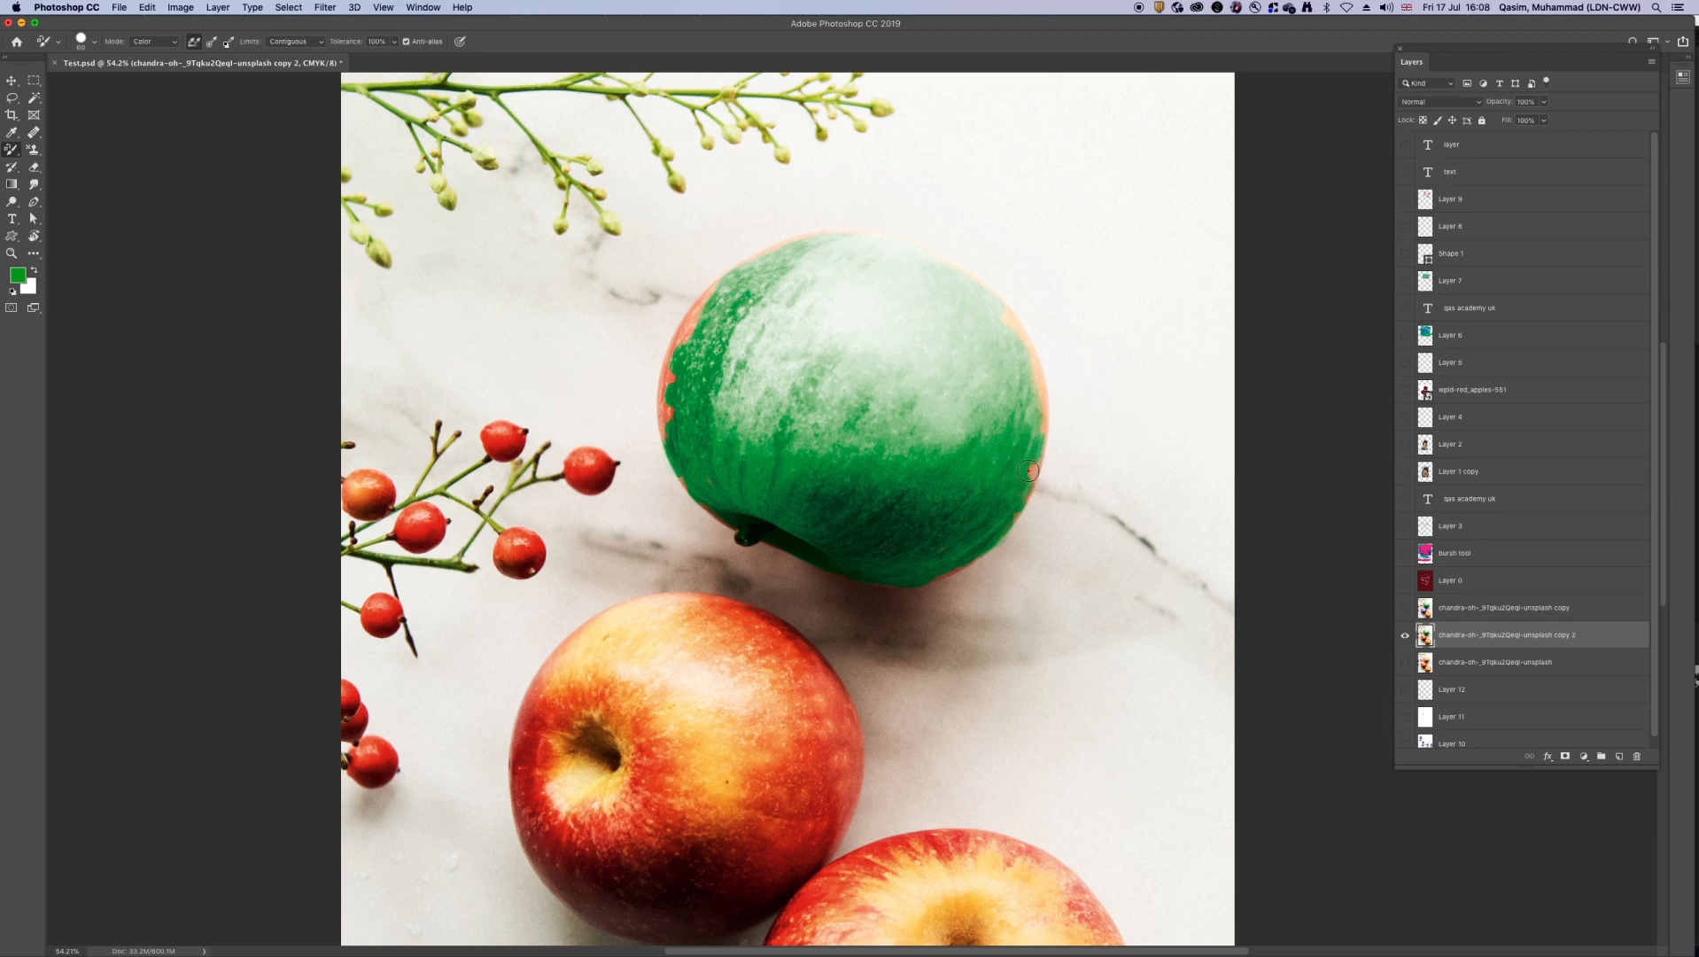
# Step: Set the tool's limits to Find Edges and recolour the top apple's right and lower-right edges green
pyautogui.click(295, 42)
pyautogui.click(300, 52)
pyautogui.moveTo(1030, 472); pyautogui.dragTo(1034, 474)
pyautogui.moveTo(1044, 405)
pyautogui.mouseDown()
pyautogui.moveTo(1003, 311)
pyautogui.moveTo(1034, 363)
pyautogui.mouseUp()
pyautogui.moveTo(1048, 427)
pyautogui.mouseDown()
pyautogui.moveTo(1044, 412)
pyautogui.moveTo(1025, 499)
pyautogui.mouseUp()
pyautogui.click(1015, 515)
pyautogui.moveTo(954, 572); pyautogui.dragTo(938, 579)
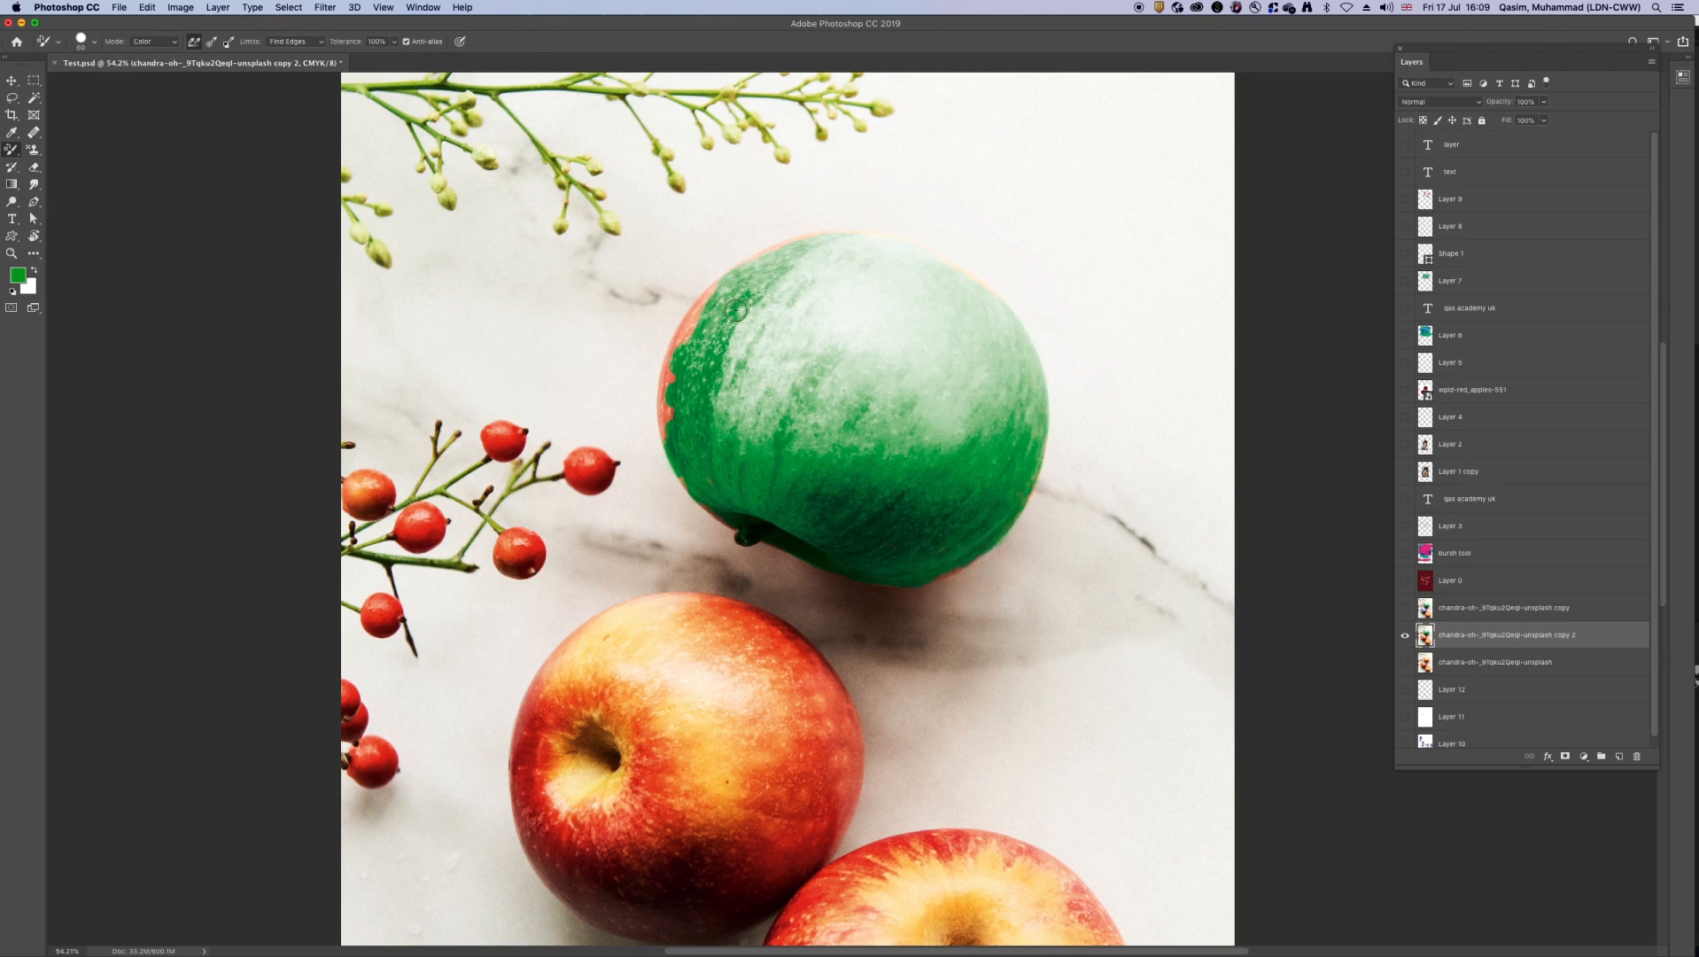
# Step: Recolour the remaining red along the top apple's upper-left and left edges green
pyautogui.moveTo(691, 310)
pyautogui.mouseDown()
pyautogui.moveTo(667, 364)
pyautogui.moveTo(717, 287)
pyautogui.moveTo(681, 347)
pyautogui.mouseUp()
pyautogui.click(698, 316)
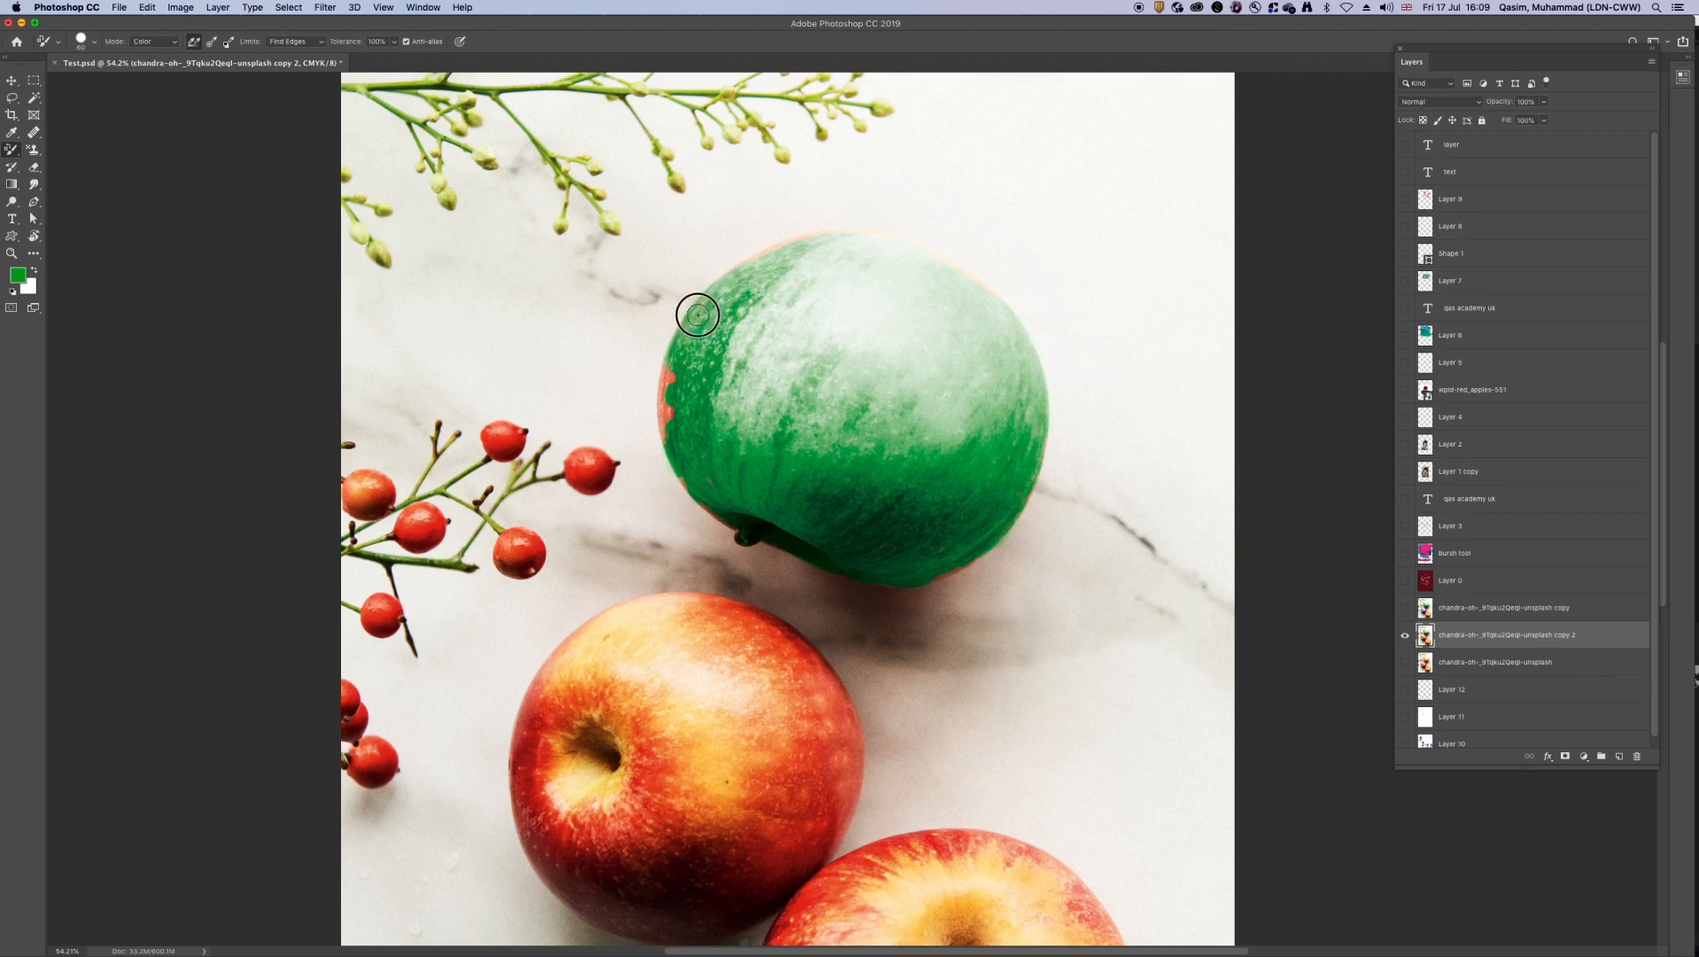
pyautogui.moveTo(787, 243); pyautogui.dragTo(781, 247)
pyautogui.scroll(5, 722, 363)
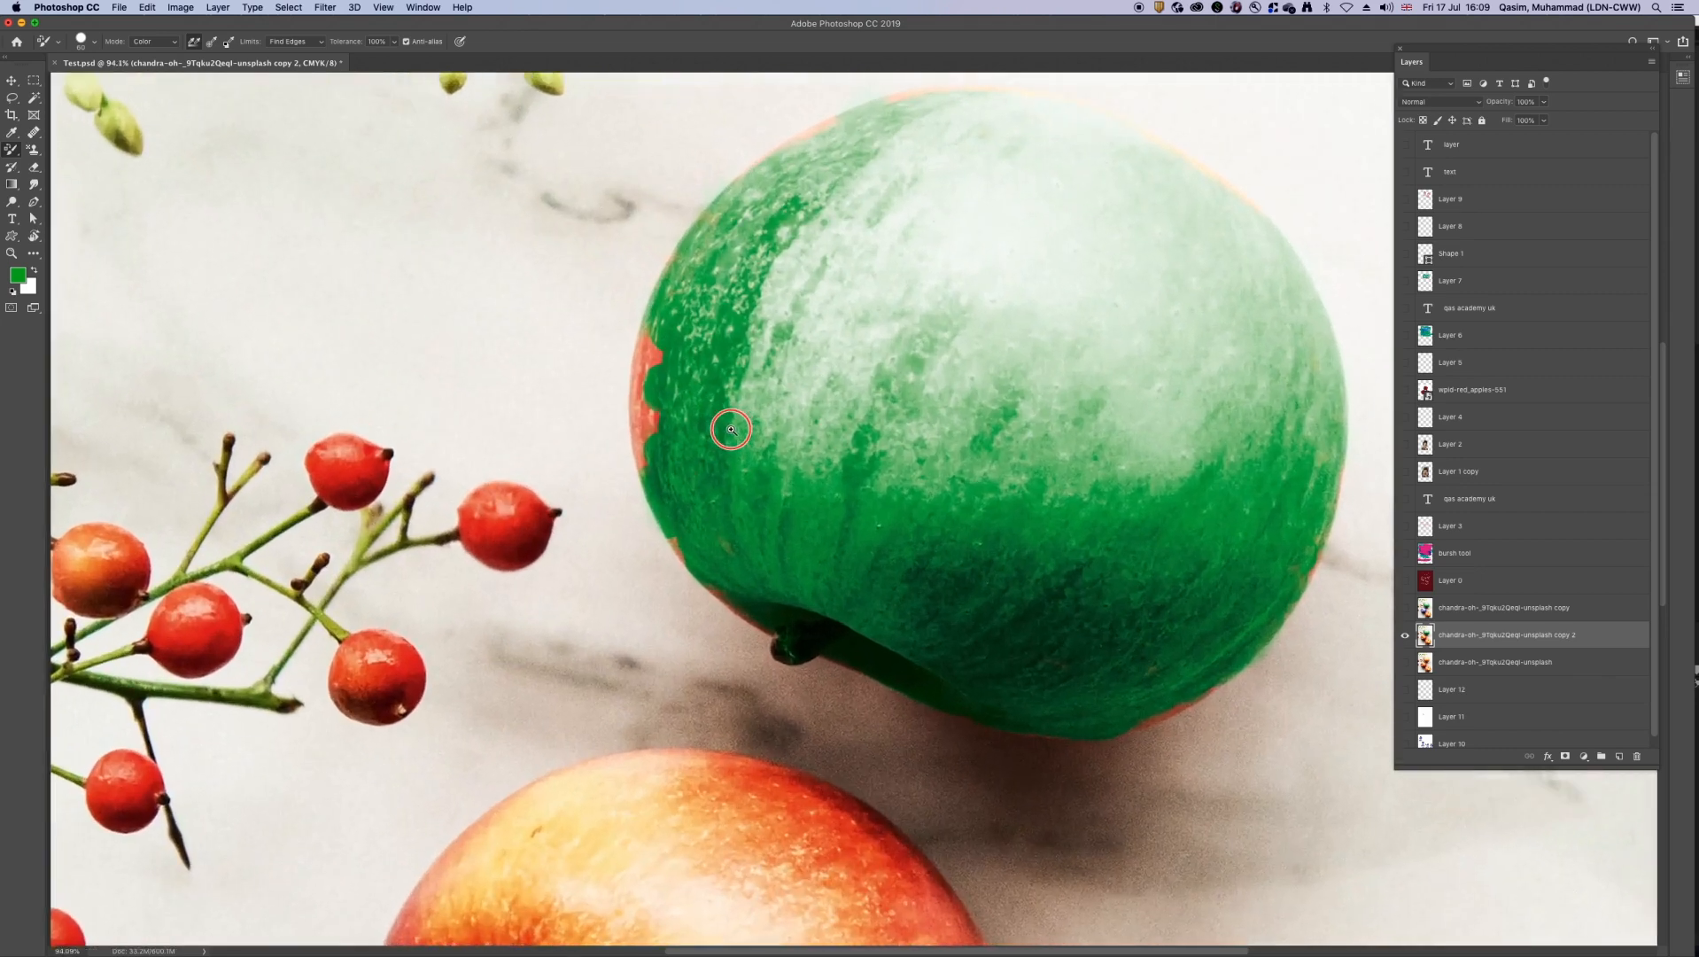
pyautogui.moveTo(628, 317)
pyautogui.mouseDown()
pyautogui.moveTo(625, 495)
pyautogui.moveTo(619, 422)
pyautogui.moveTo(668, 621)
pyautogui.moveTo(777, 727)
pyautogui.moveTo(769, 742)
pyautogui.moveTo(828, 754)
pyautogui.mouseUp()
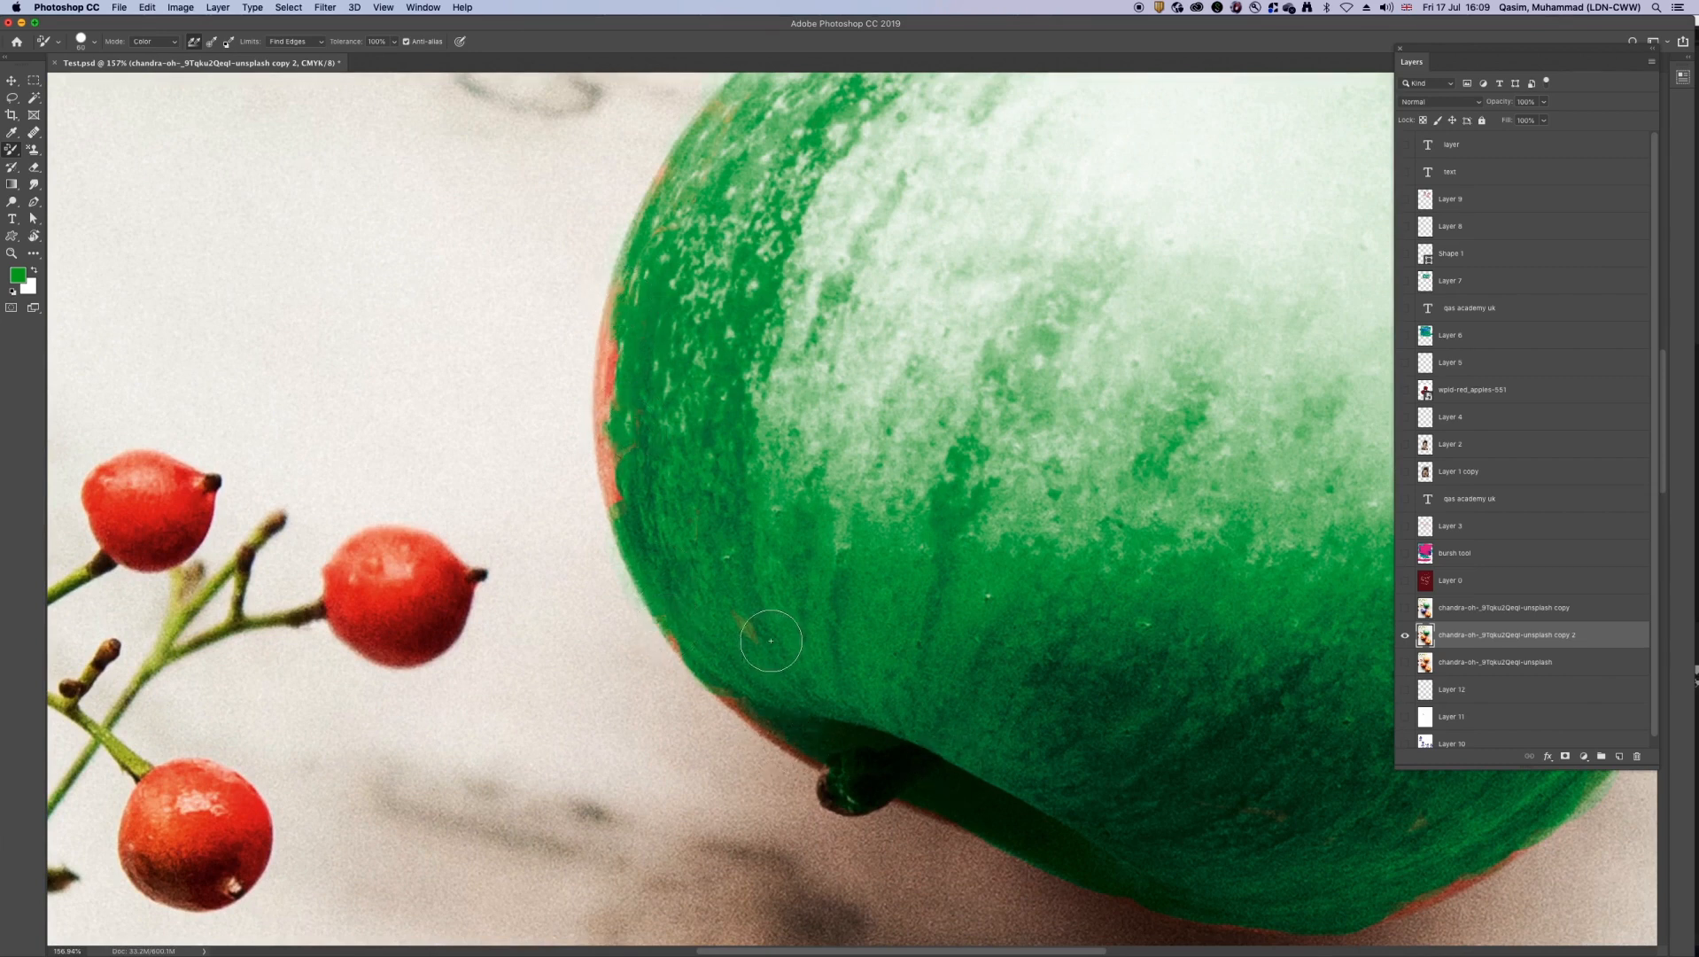
pyautogui.moveTo(611, 364)
pyautogui.mouseDown()
pyautogui.moveTo(620, 295)
pyautogui.moveTo(616, 488)
pyautogui.mouseUp()
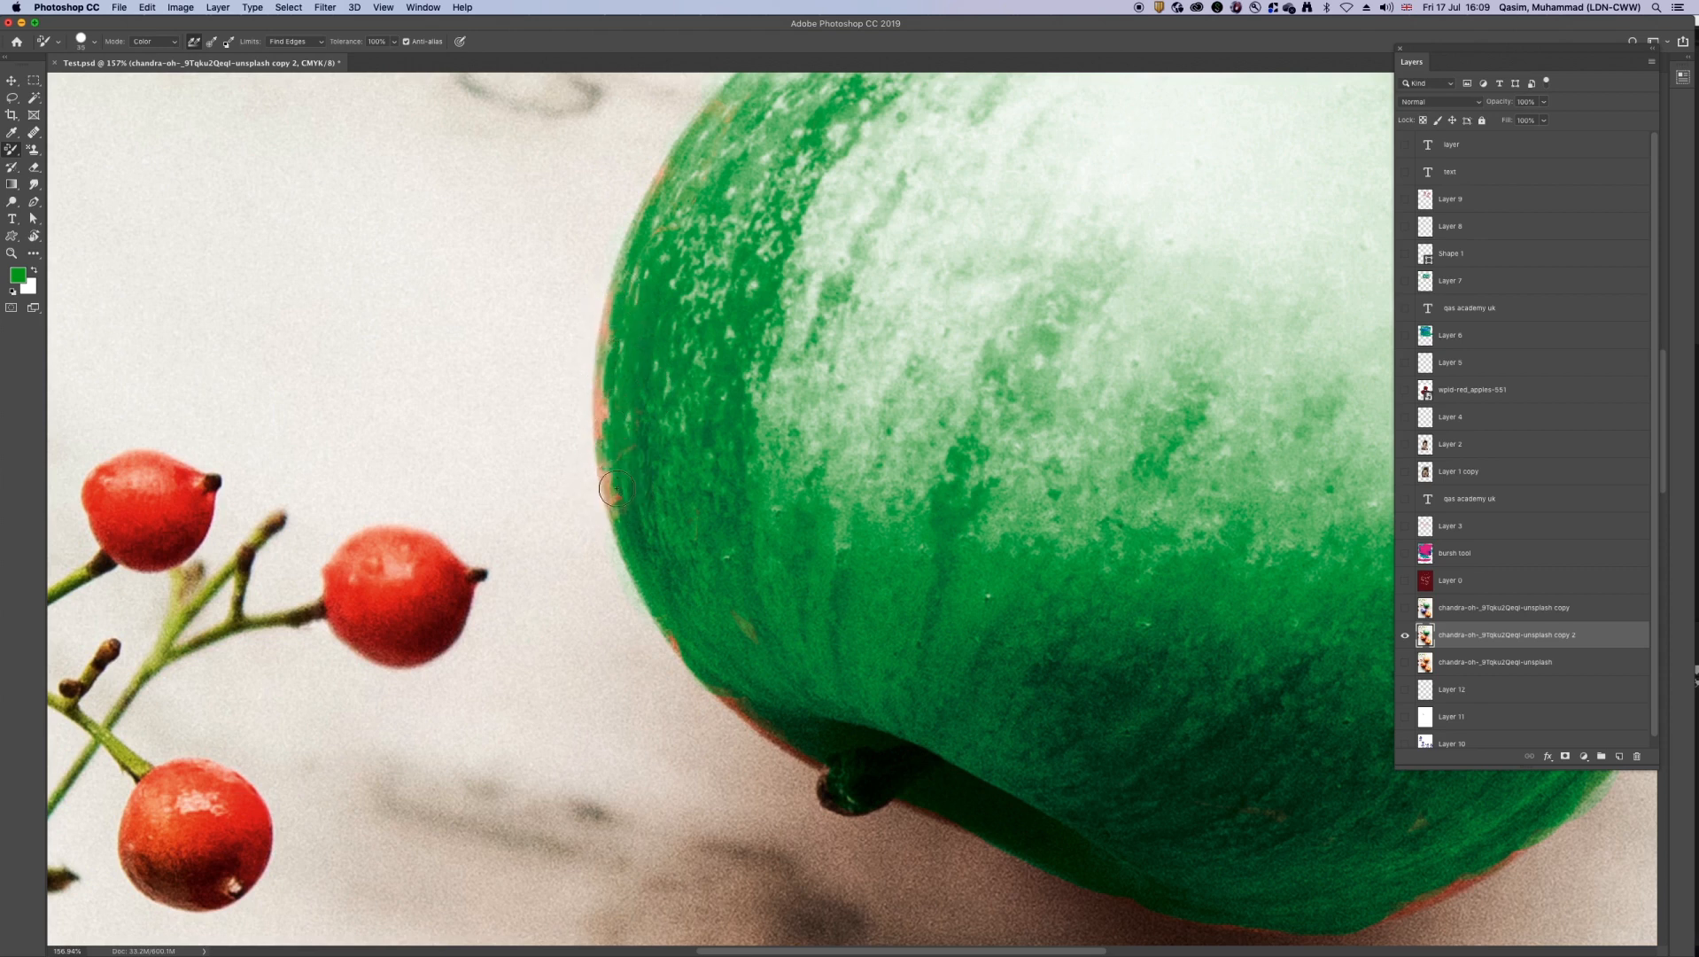
# Step: Recolour the orange rim along the top apple's upper edge green, from its left shoulder to its right shoulder
pyautogui.scroll(5, 652, 252)
pyautogui.hscroll(4, 652, 251)
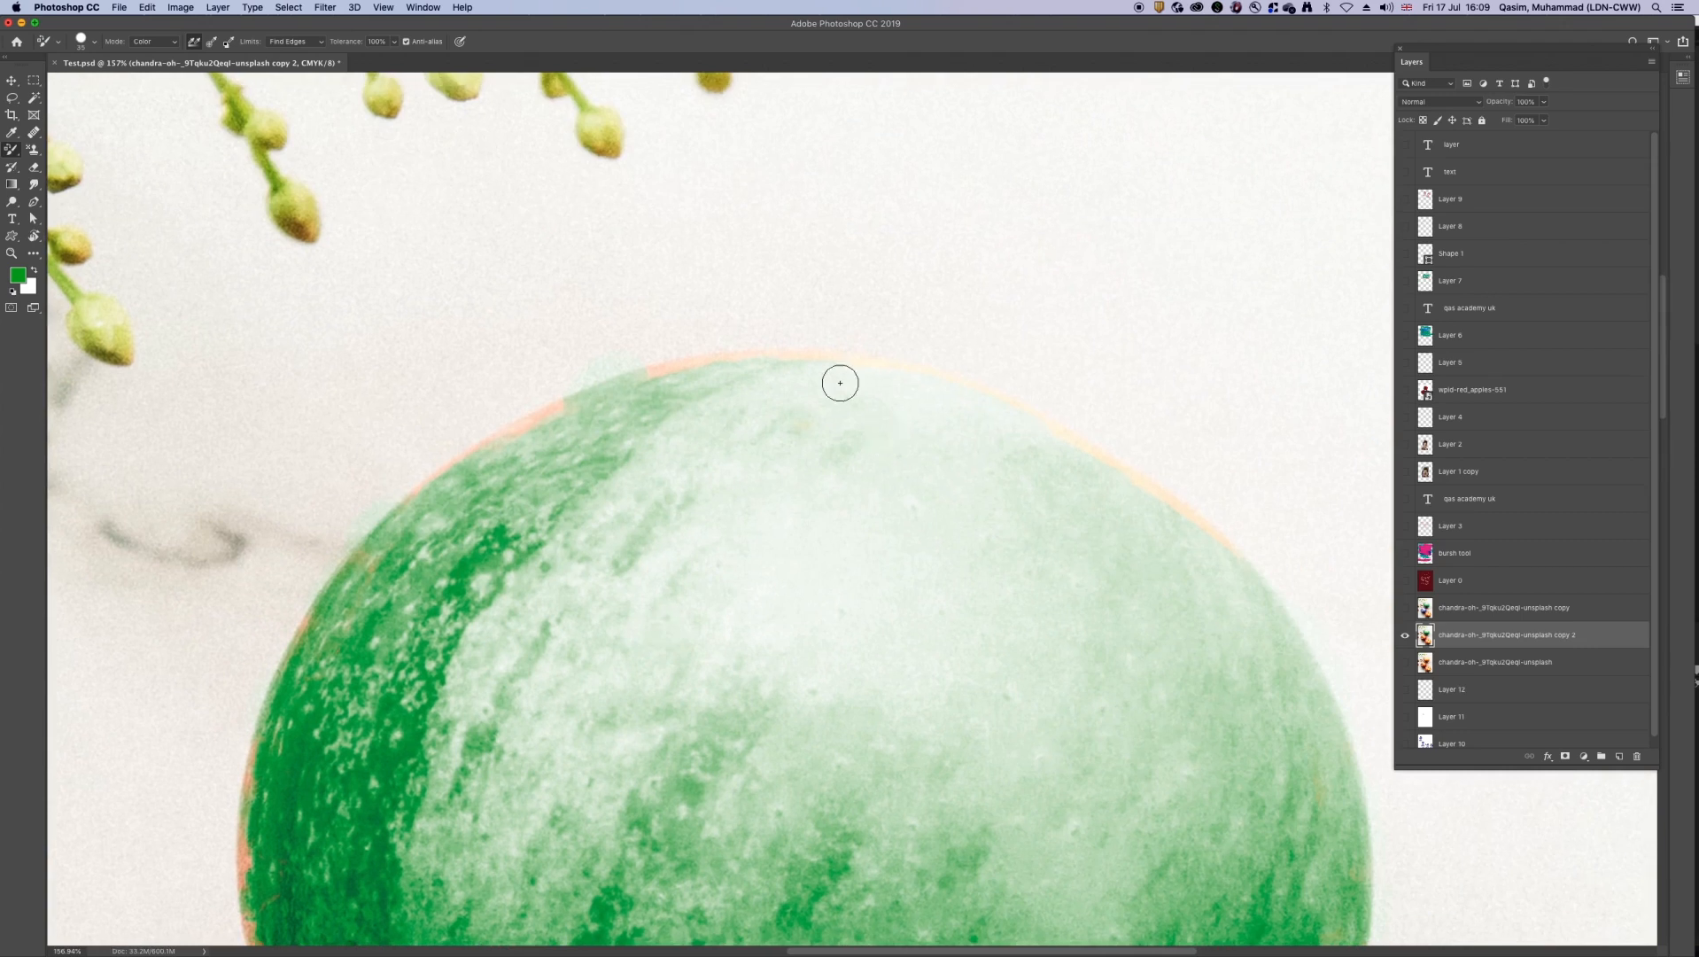
pyautogui.moveTo(828, 360)
pyautogui.mouseDown()
pyautogui.moveTo(632, 382)
pyautogui.moveTo(470, 454)
pyautogui.mouseUp()
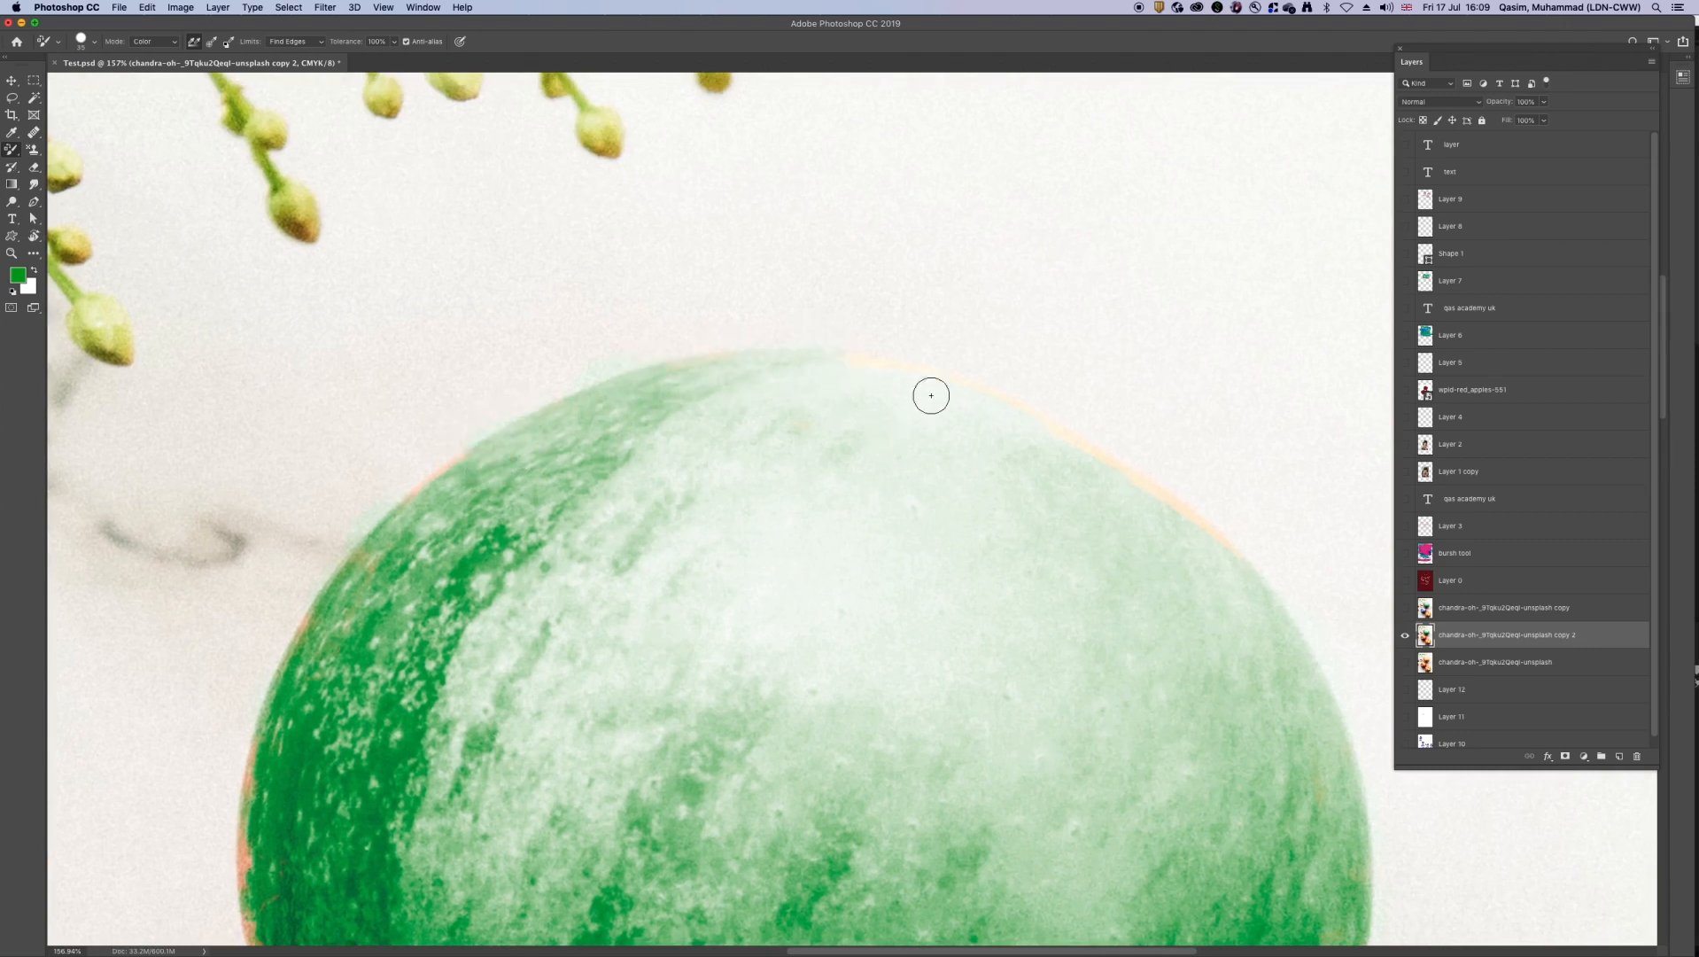
pyautogui.moveTo(942, 377); pyautogui.dragTo(852, 355)
pyautogui.moveTo(1073, 438); pyautogui.dragTo(1199, 526)
# Step: Shrink the Color Replacement brush and dab green over the leftover spots on the top apple's right edge
pyautogui.press('super+0')
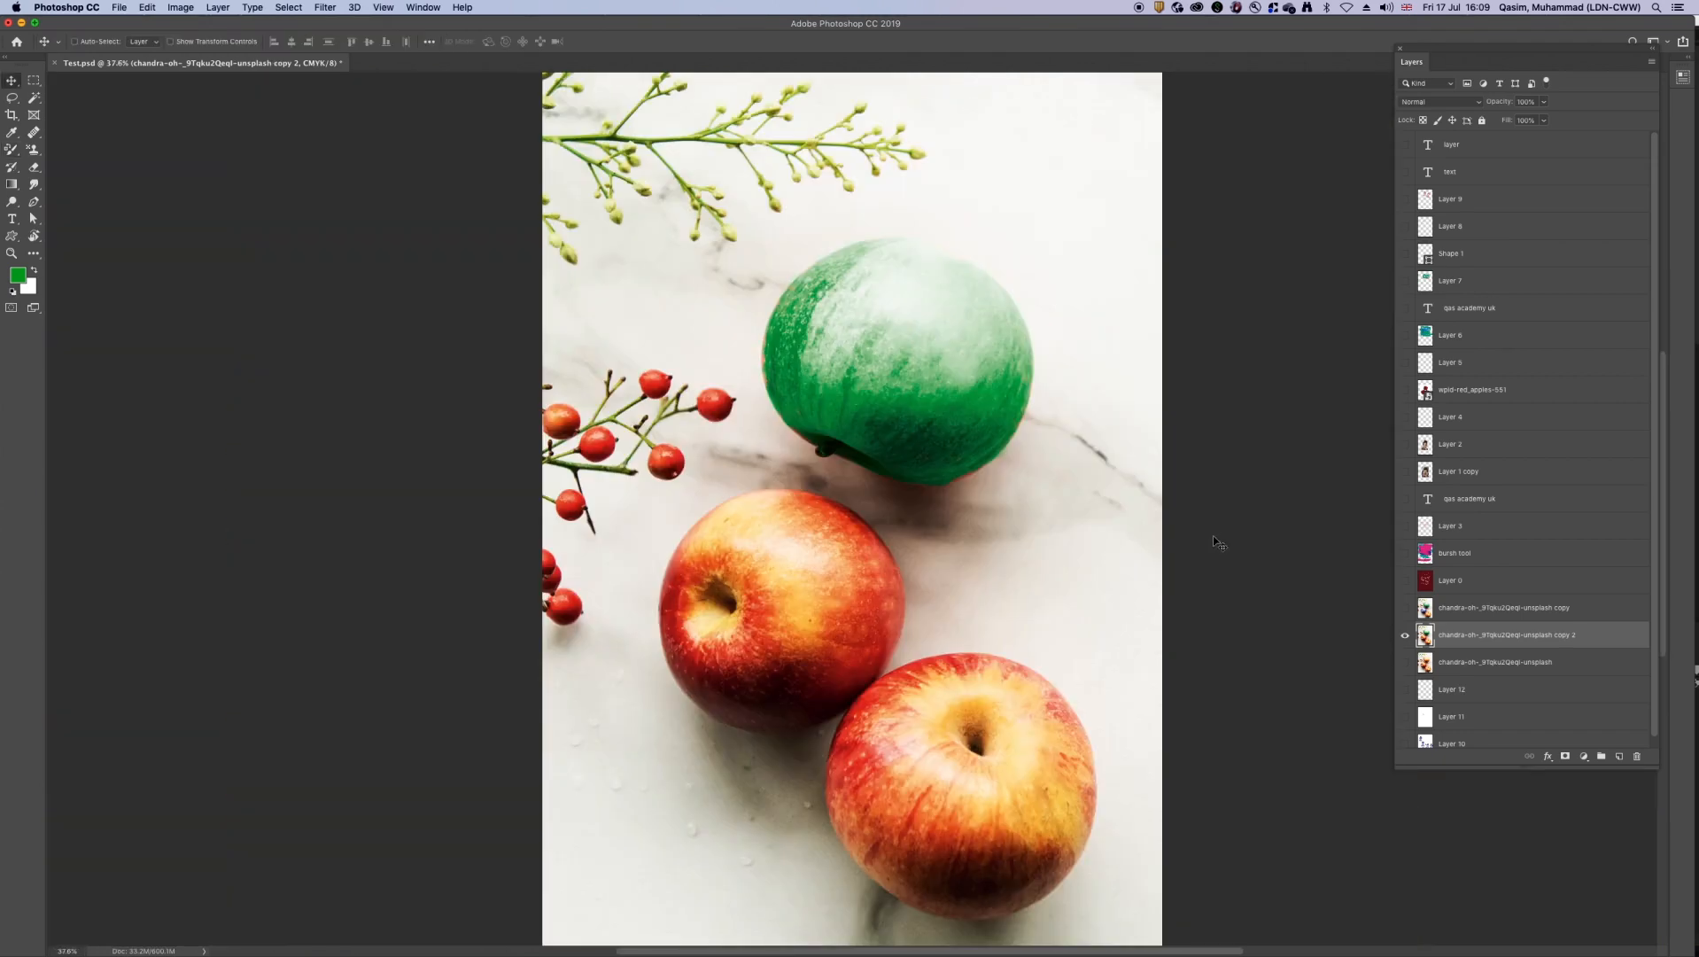
pyautogui.moveTo(1028, 431); pyautogui.dragTo(1104, 509)
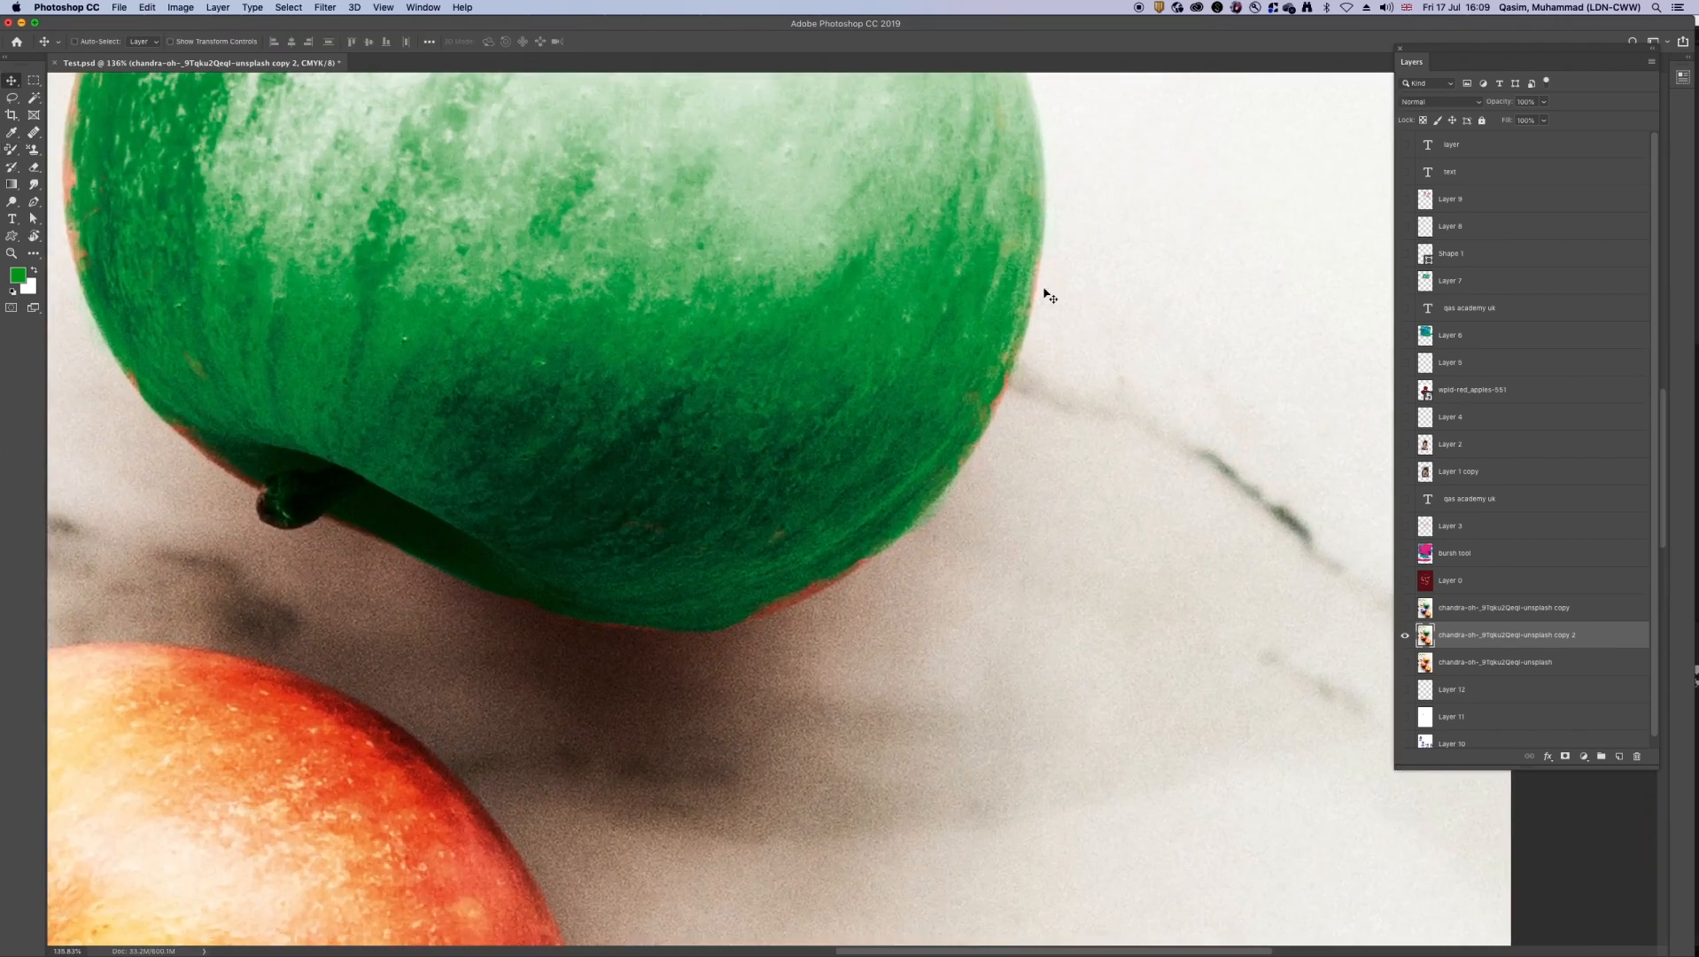
pyautogui.press('b')
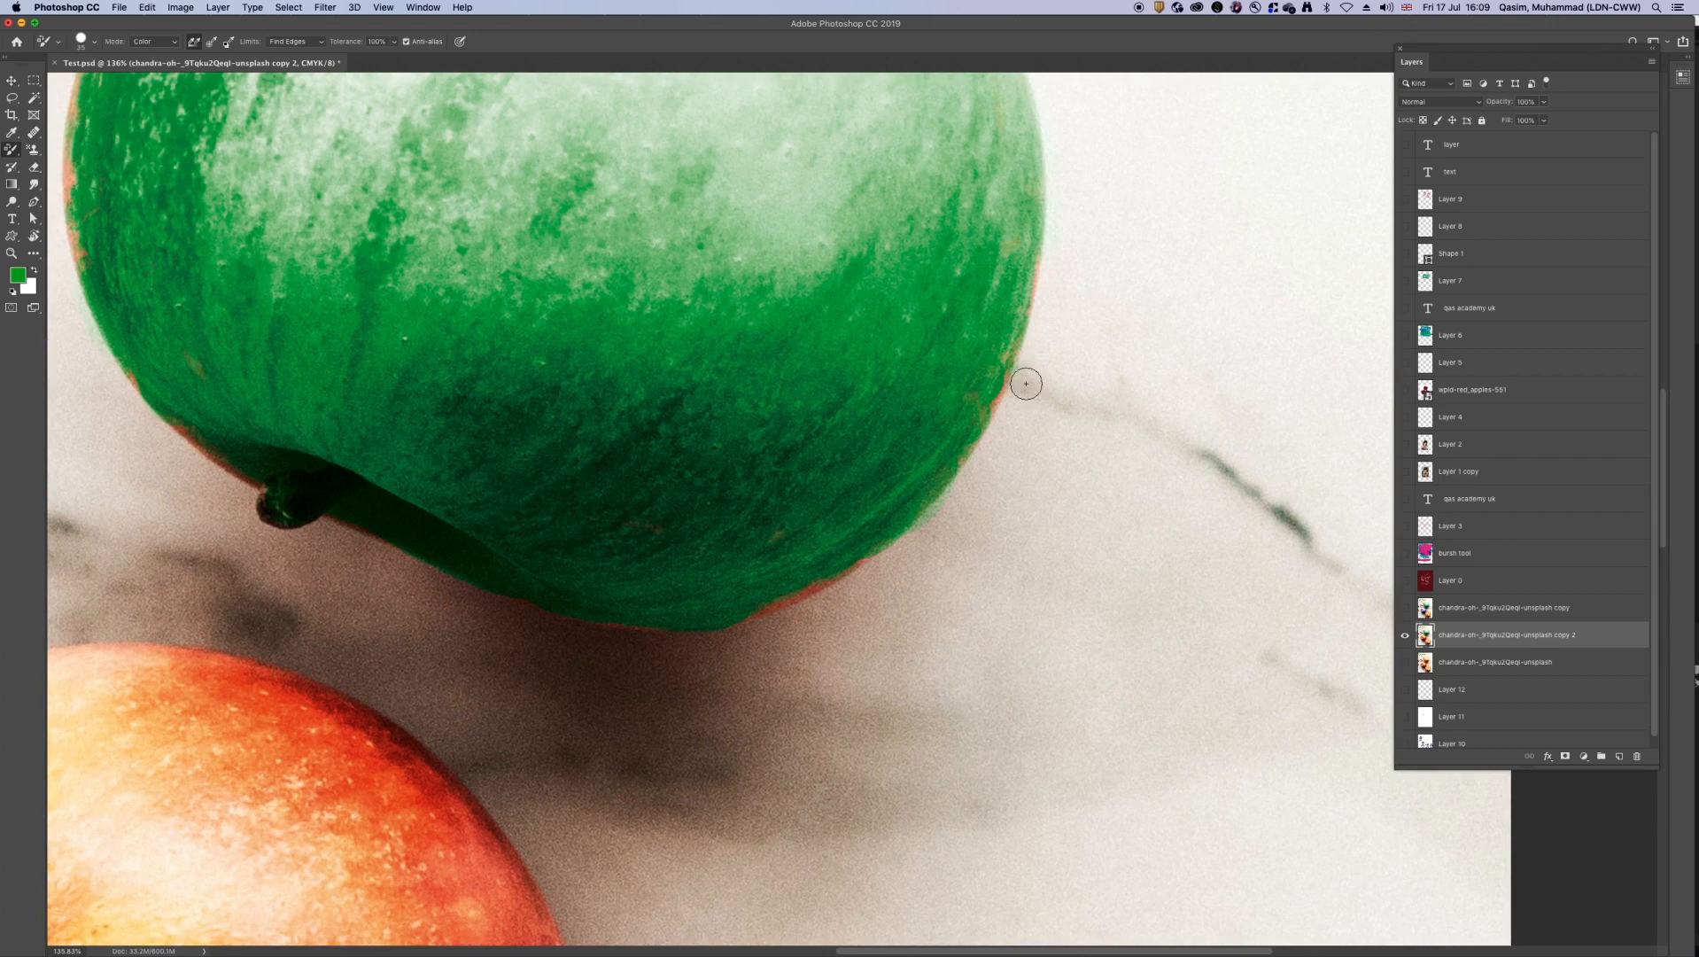
pyautogui.press('[')
pyautogui.press('[')
pyautogui.press('[')
pyautogui.click(1039, 267)
pyautogui.click(1029, 294)
pyautogui.click(1008, 340)
pyautogui.click(994, 402)
pyautogui.click(999, 395)
# Step: Undo the long stroke under the top apple and recolour only its lower-right edge green
pyautogui.moveTo(833, 569)
pyautogui.mouseDown()
pyautogui.moveTo(759, 607)
pyautogui.moveTo(625, 617)
pyautogui.mouseUp()
pyautogui.press('super+z')
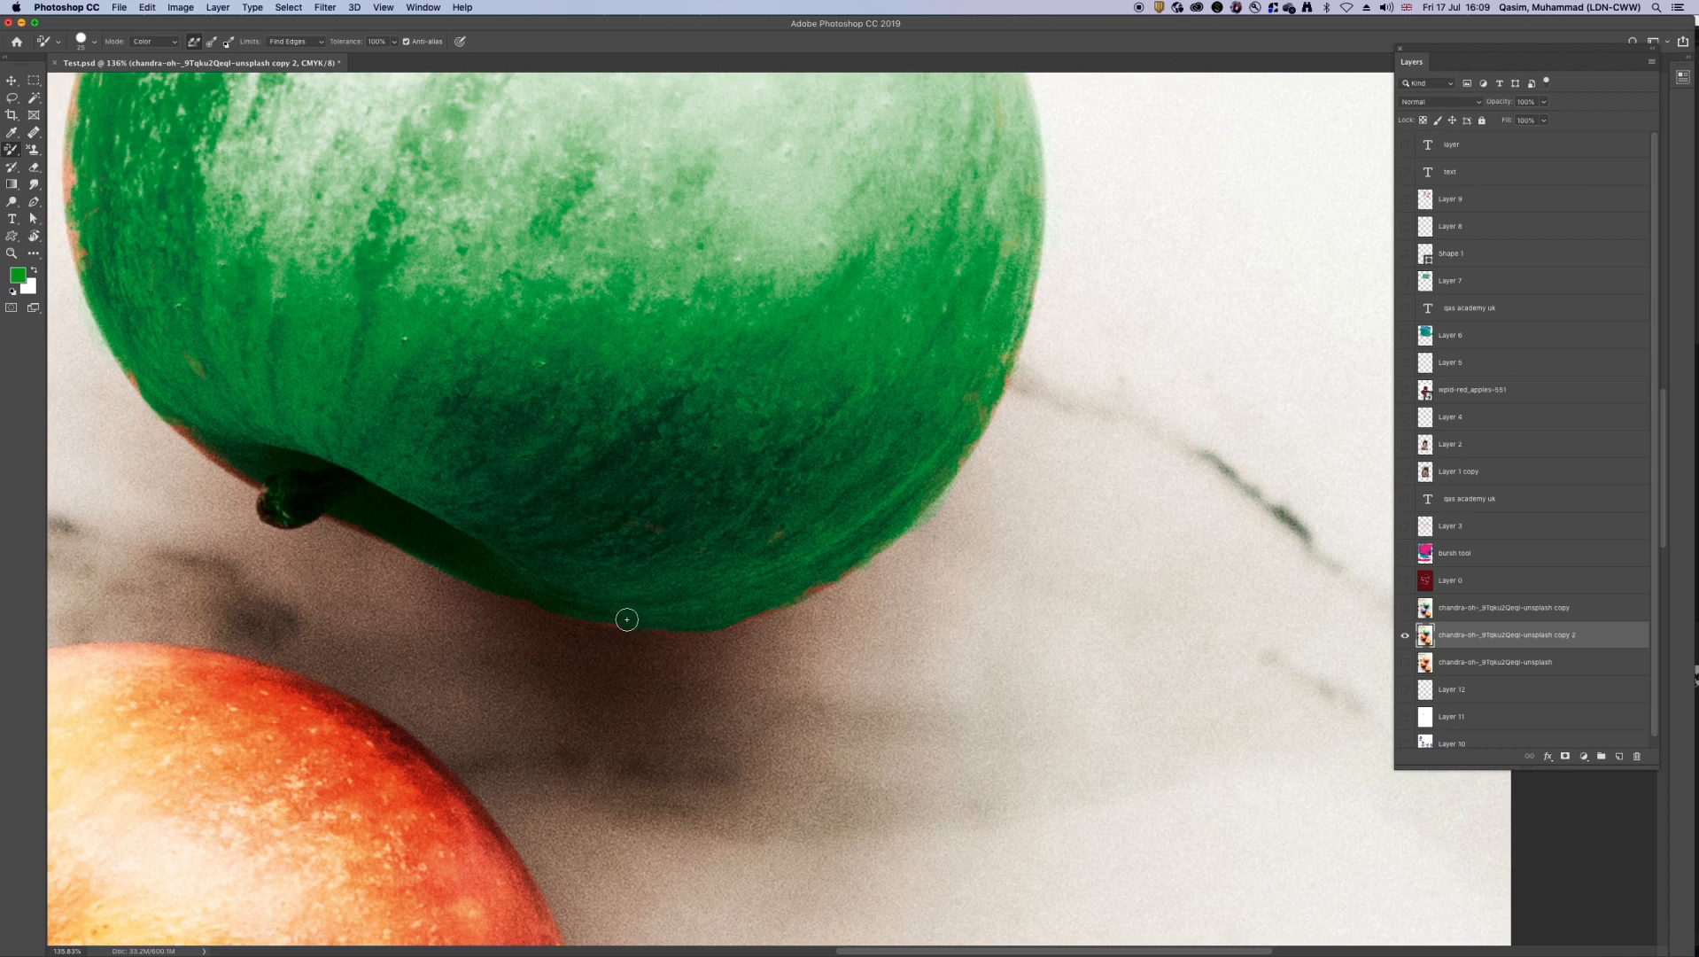
pyautogui.moveTo(840, 574); pyautogui.dragTo(799, 593)
# Step: Touch up the leftover red on the top apple's left edge and beside its stem in green
pyautogui.hscroll(-6, 379, 398)
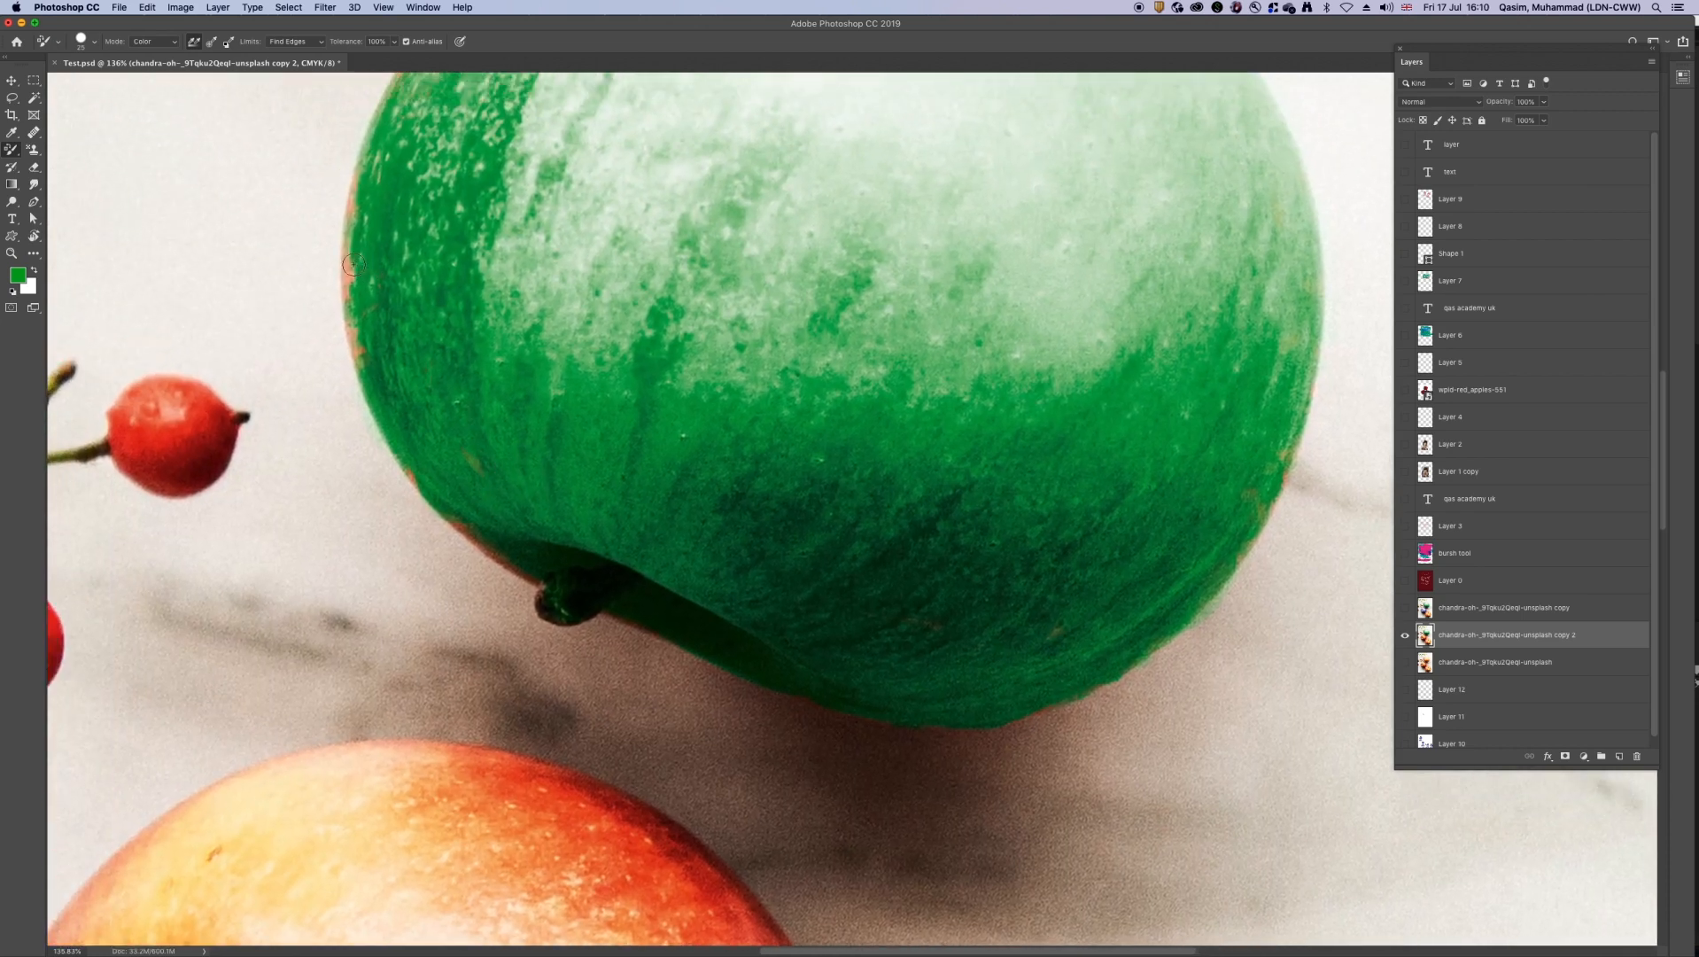
pyautogui.moveTo(351, 289); pyautogui.dragTo(346, 276)
pyautogui.moveTo(355, 326); pyautogui.dragTo(359, 341)
pyautogui.moveTo(470, 532)
pyautogui.mouseDown()
pyautogui.moveTo(539, 585)
pyautogui.moveTo(458, 519)
pyautogui.mouseUp()
# Step: Recolour the last orange traces along the top apple's upper-left and left rim green
pyautogui.moveTo(446, 289); pyautogui.dragTo(451, 371)
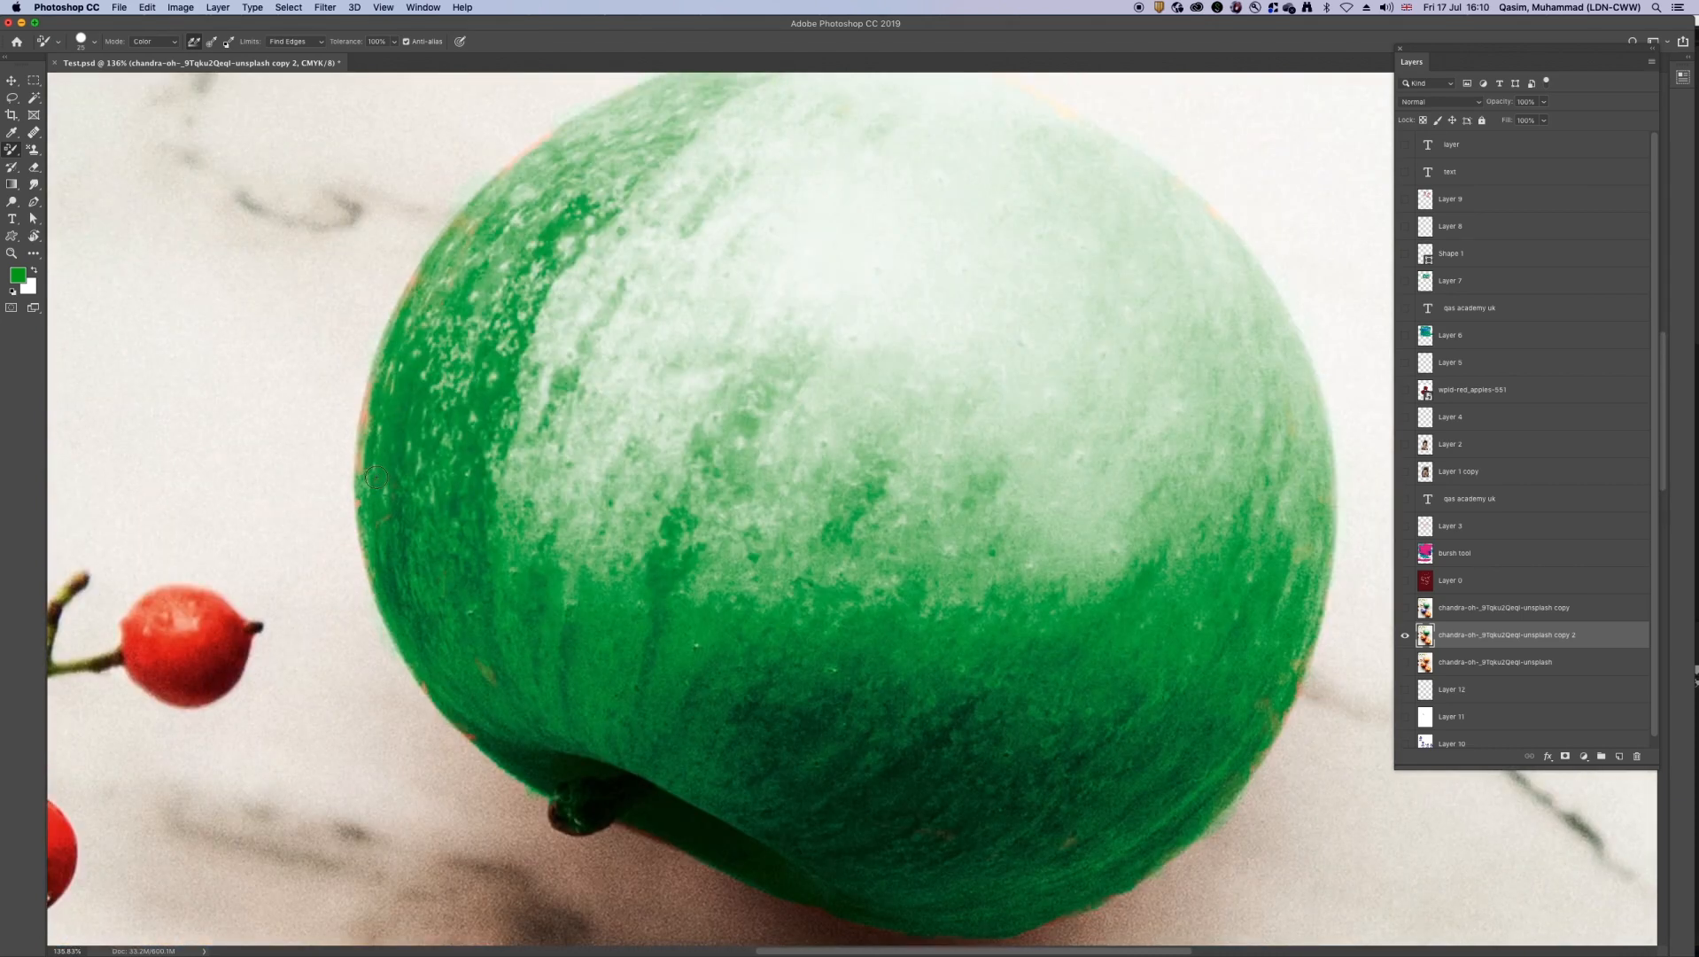
pyautogui.moveTo(450, 259)
pyautogui.mouseDown()
pyautogui.moveTo(466, 240)
pyautogui.moveTo(504, 296)
pyautogui.moveTo(510, 352)
pyautogui.mouseUp()
pyautogui.moveTo(554, 191); pyautogui.dragTo(477, 269)
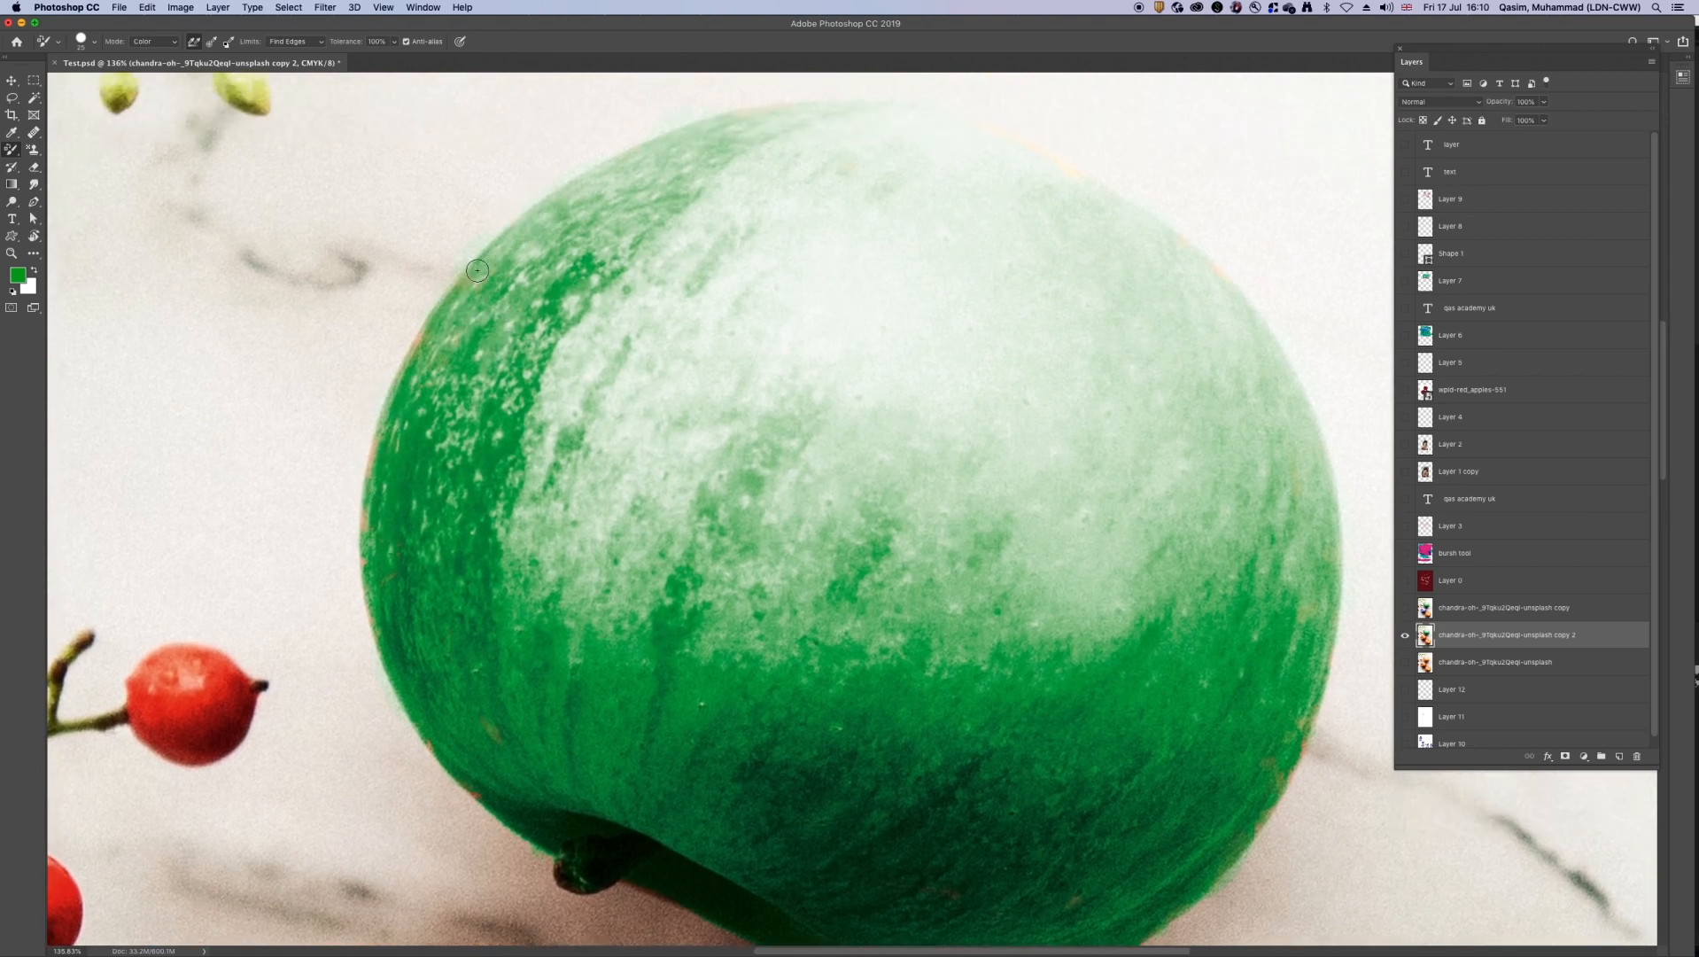
pyautogui.moveTo(422, 334); pyautogui.dragTo(399, 371)
pyautogui.moveTo(364, 493); pyautogui.dragTo(368, 526)
# Step: Set the foreground colour to a strong blue with a hue of 233°
pyautogui.press('super+0')
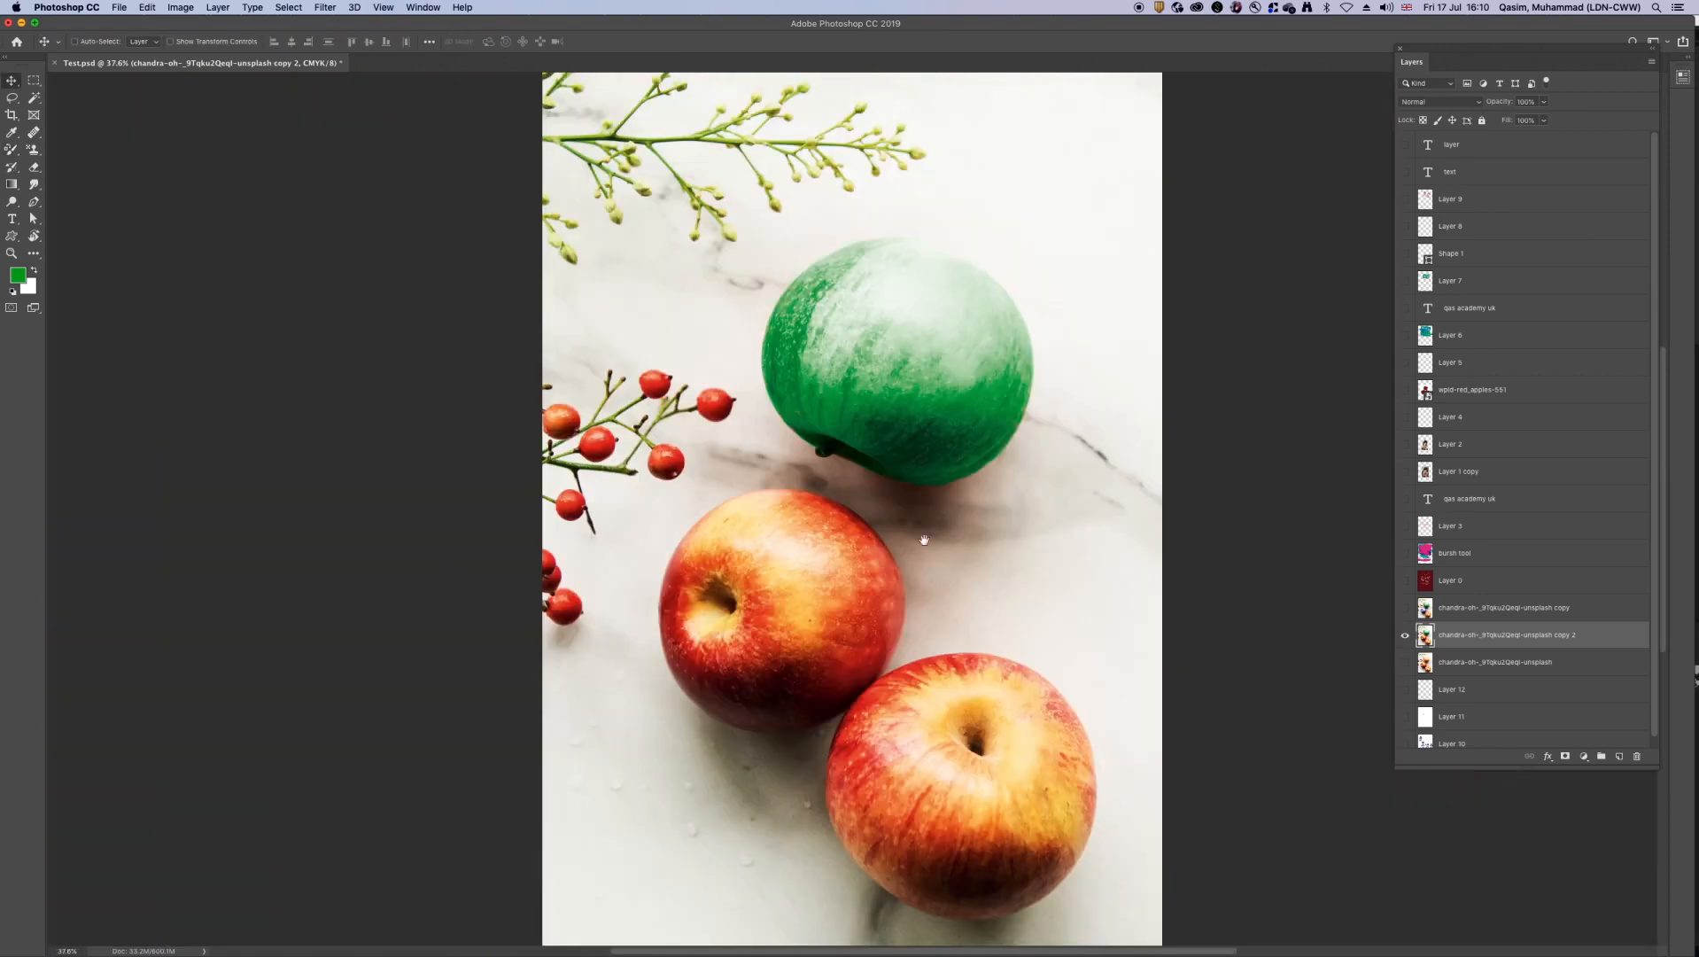
pyautogui.moveTo(840, 717); pyautogui.dragTo(886, 723)
pyautogui.moveTo(833, 605); pyautogui.dragTo(866, 471)
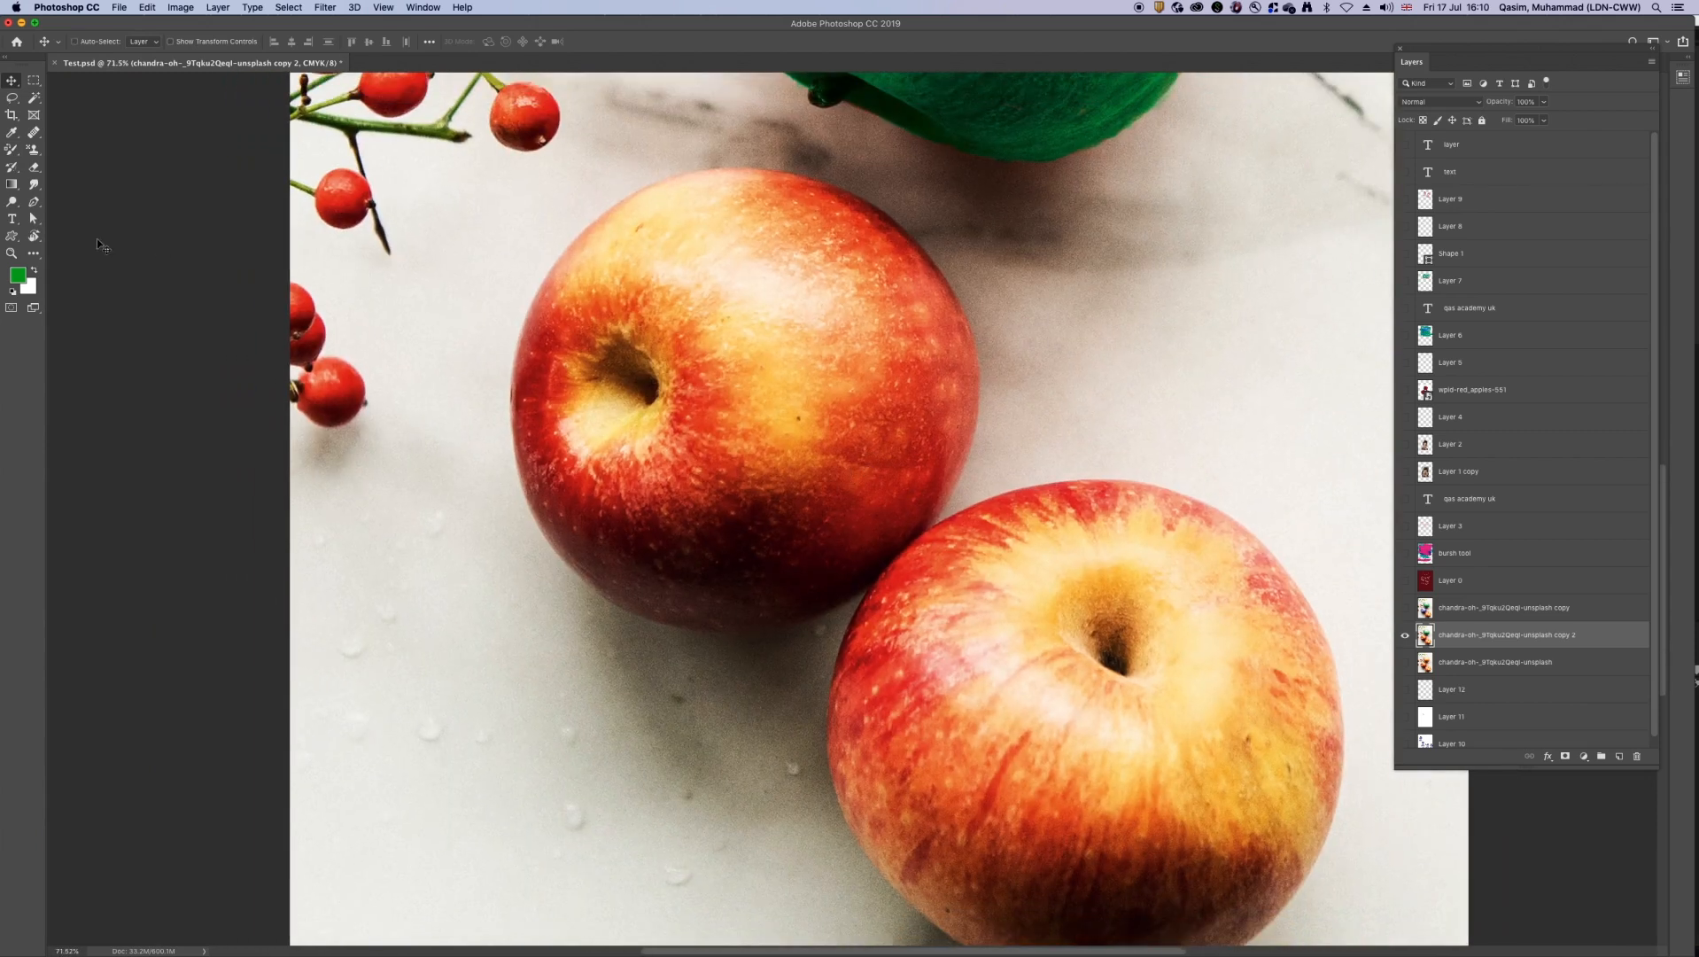
pyautogui.click(25, 280)
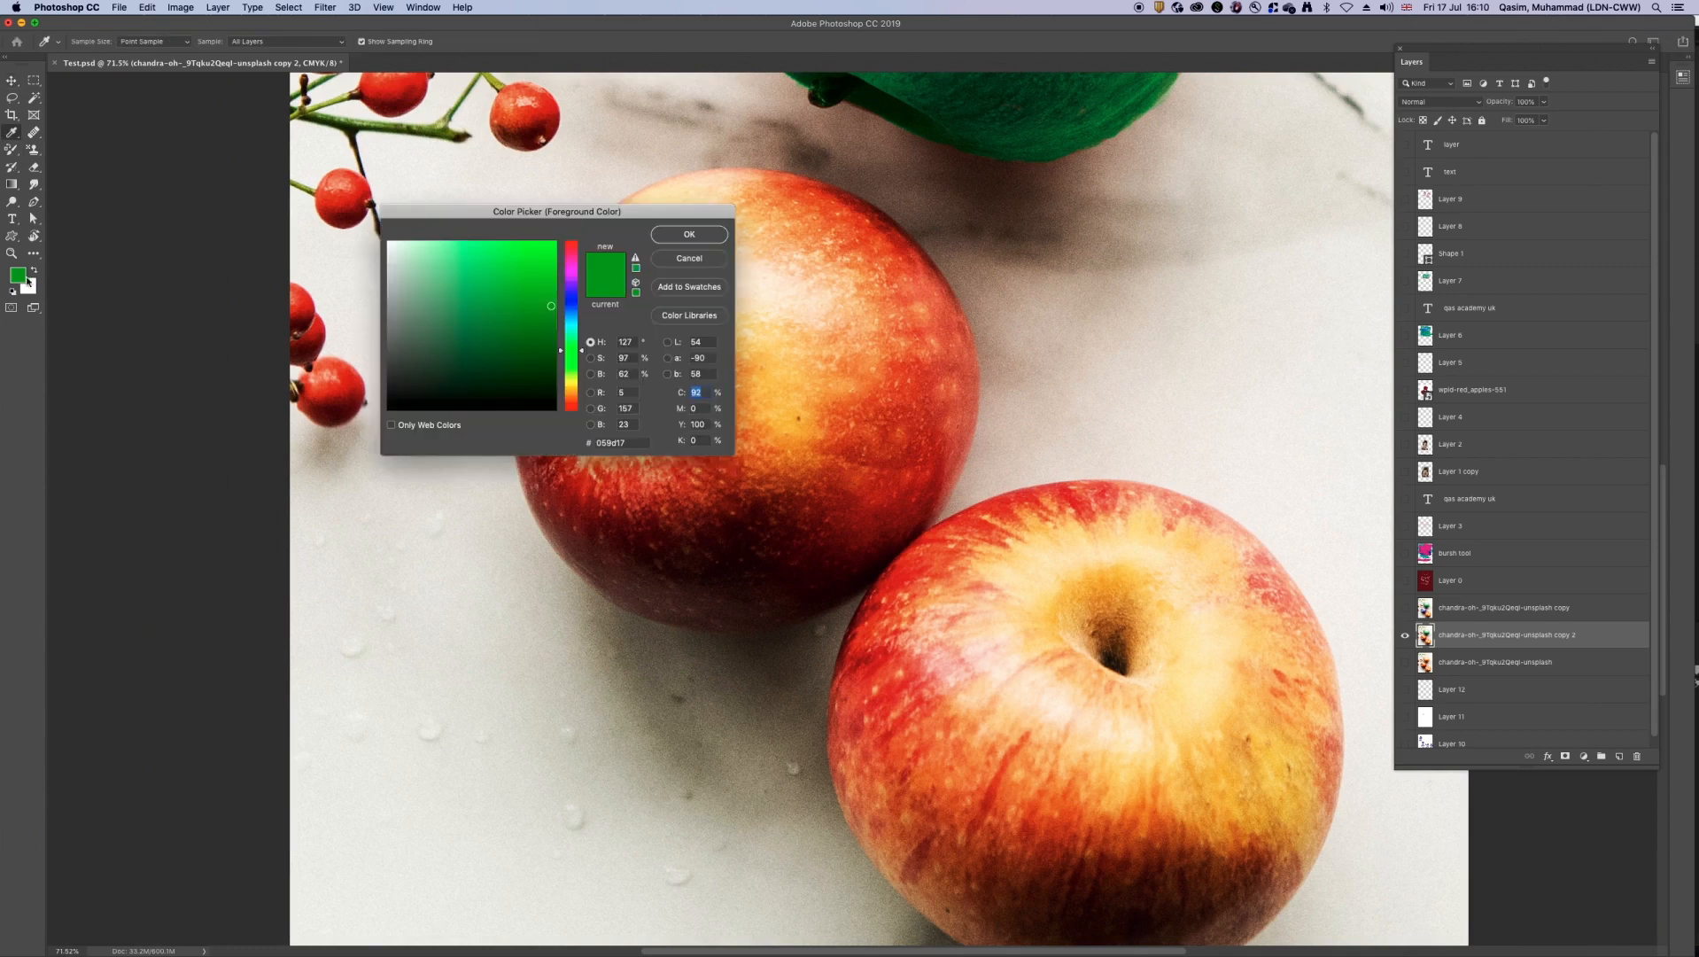
pyautogui.click(575, 302)
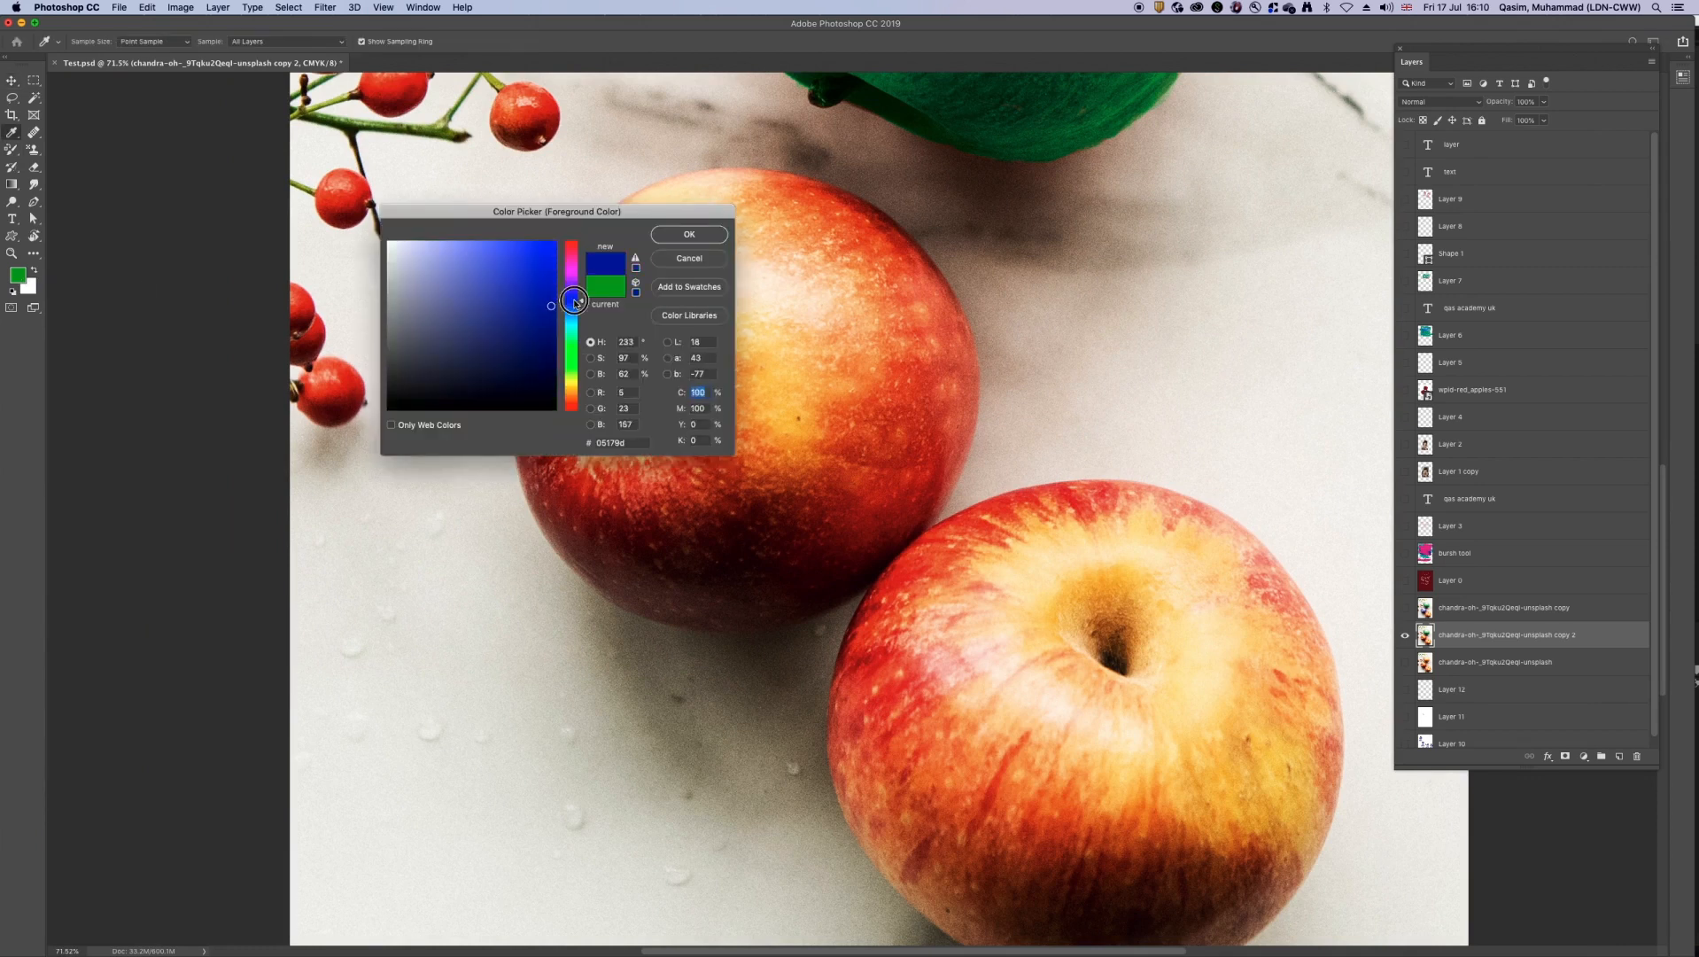
pyautogui.click(549, 282)
pyautogui.click(690, 234)
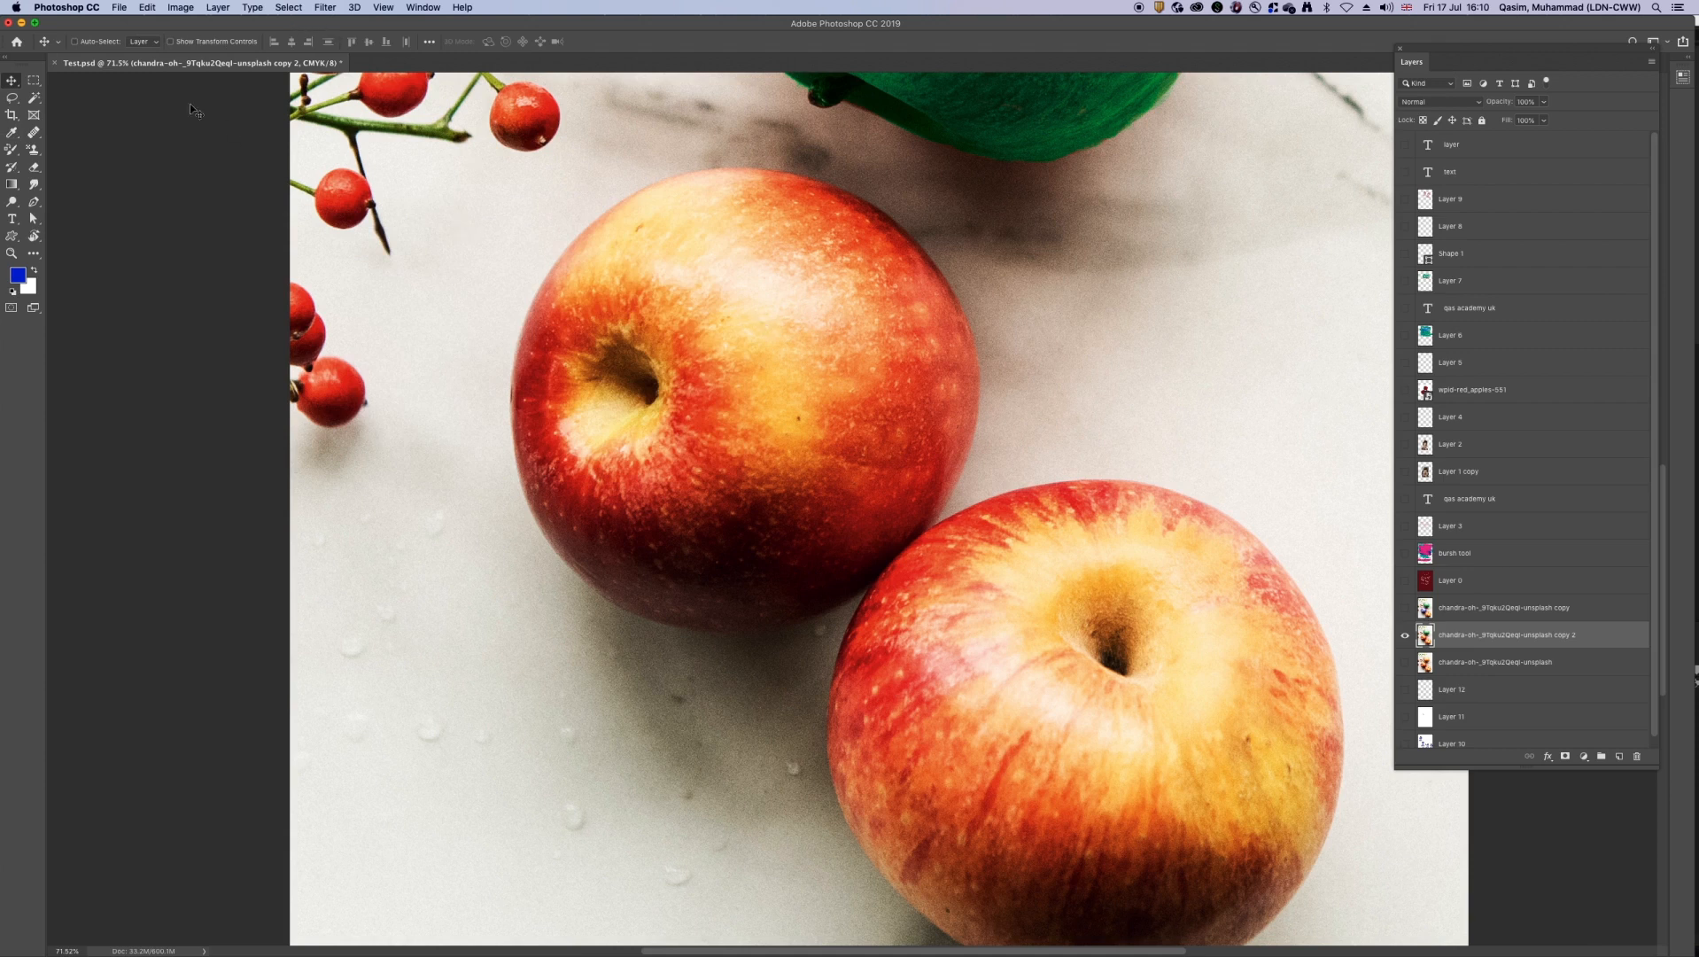
# Step: Recolour the middle apple blue using a larger Color Replacement brush with limits set to Contiguous, including its lower and upper-left edges
pyautogui.click(11, 150)
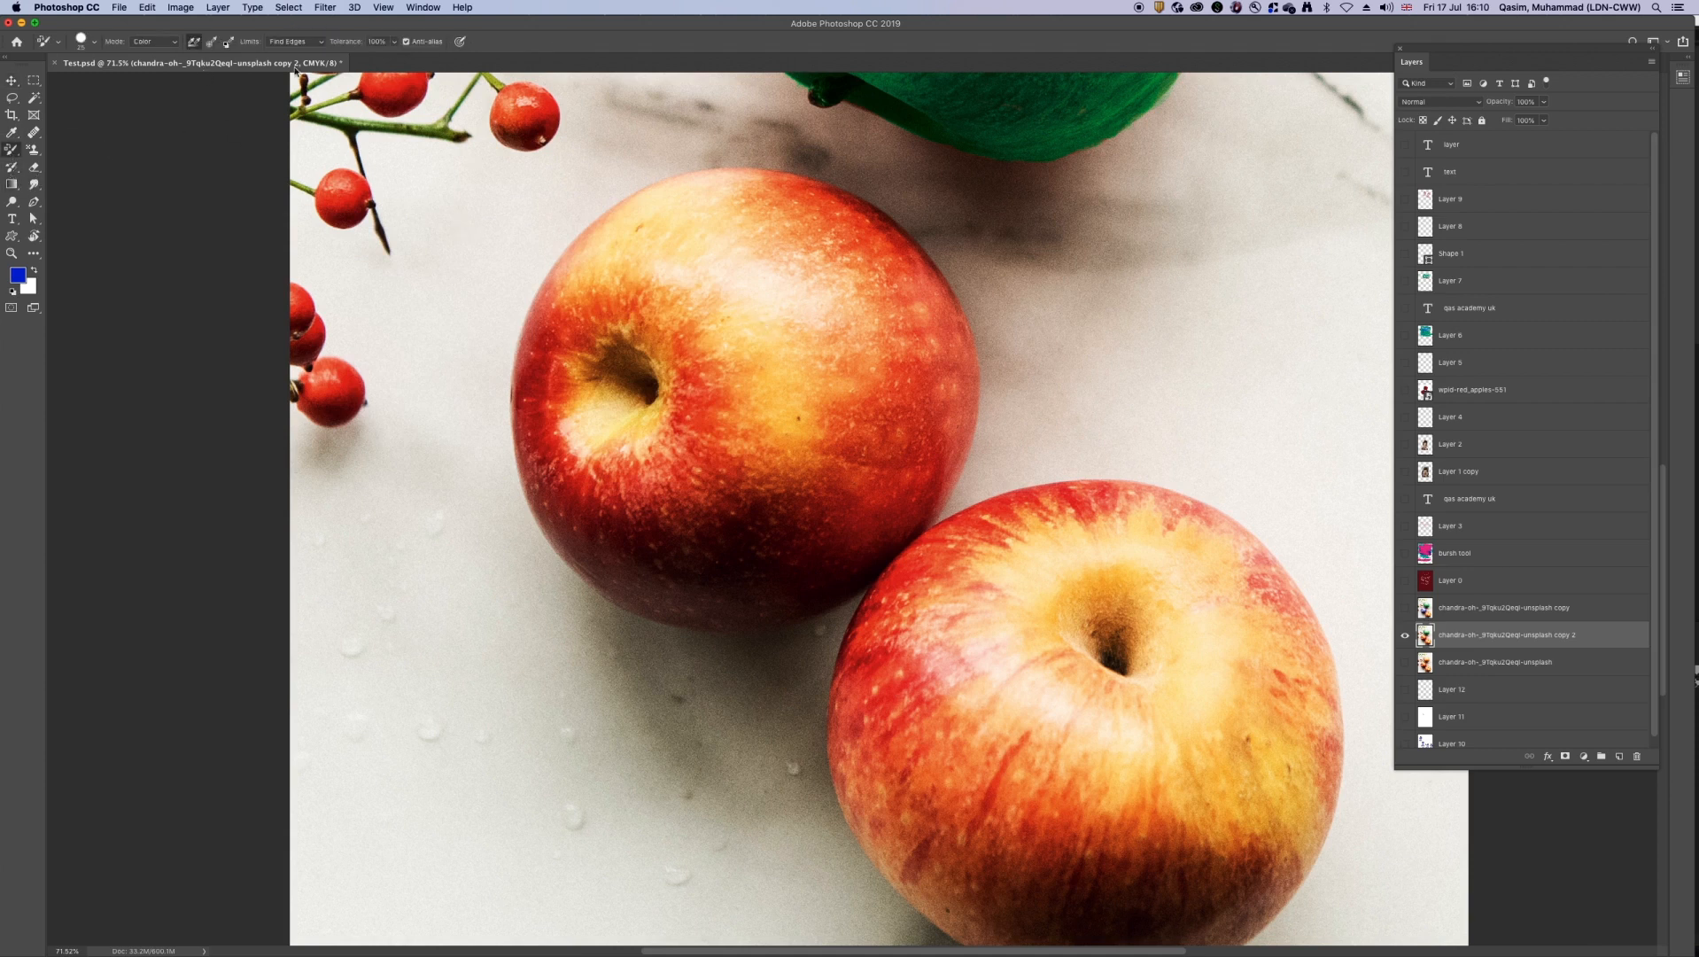
pyautogui.click(309, 42)
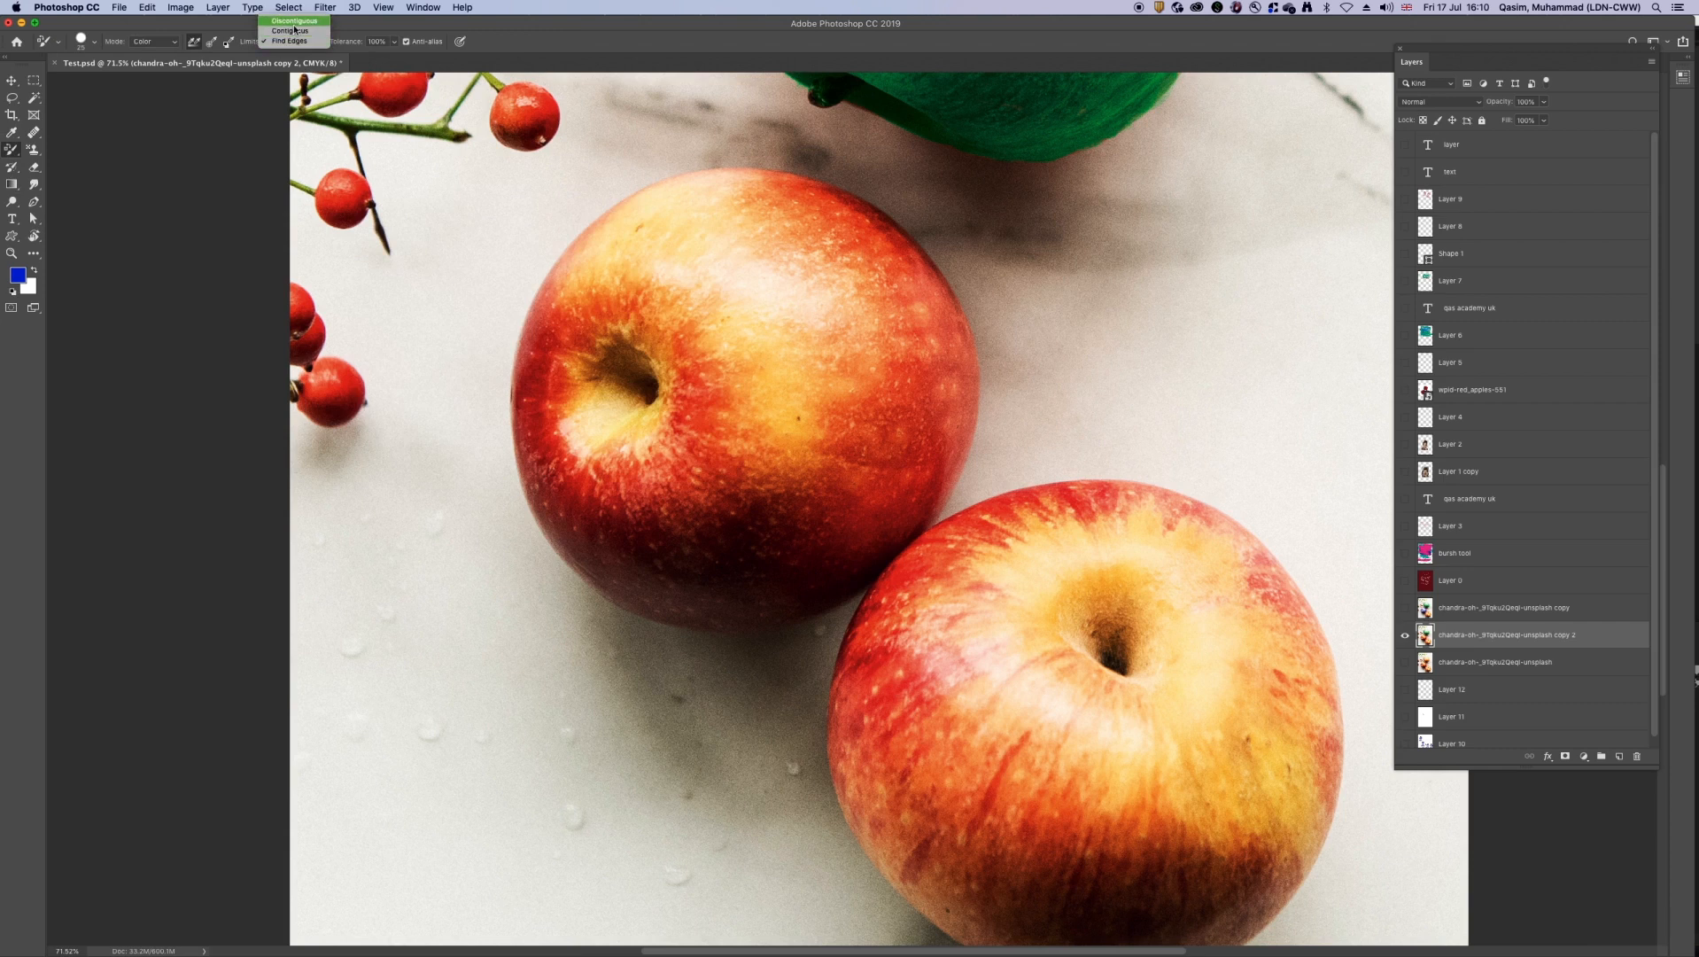
pyautogui.click(293, 32)
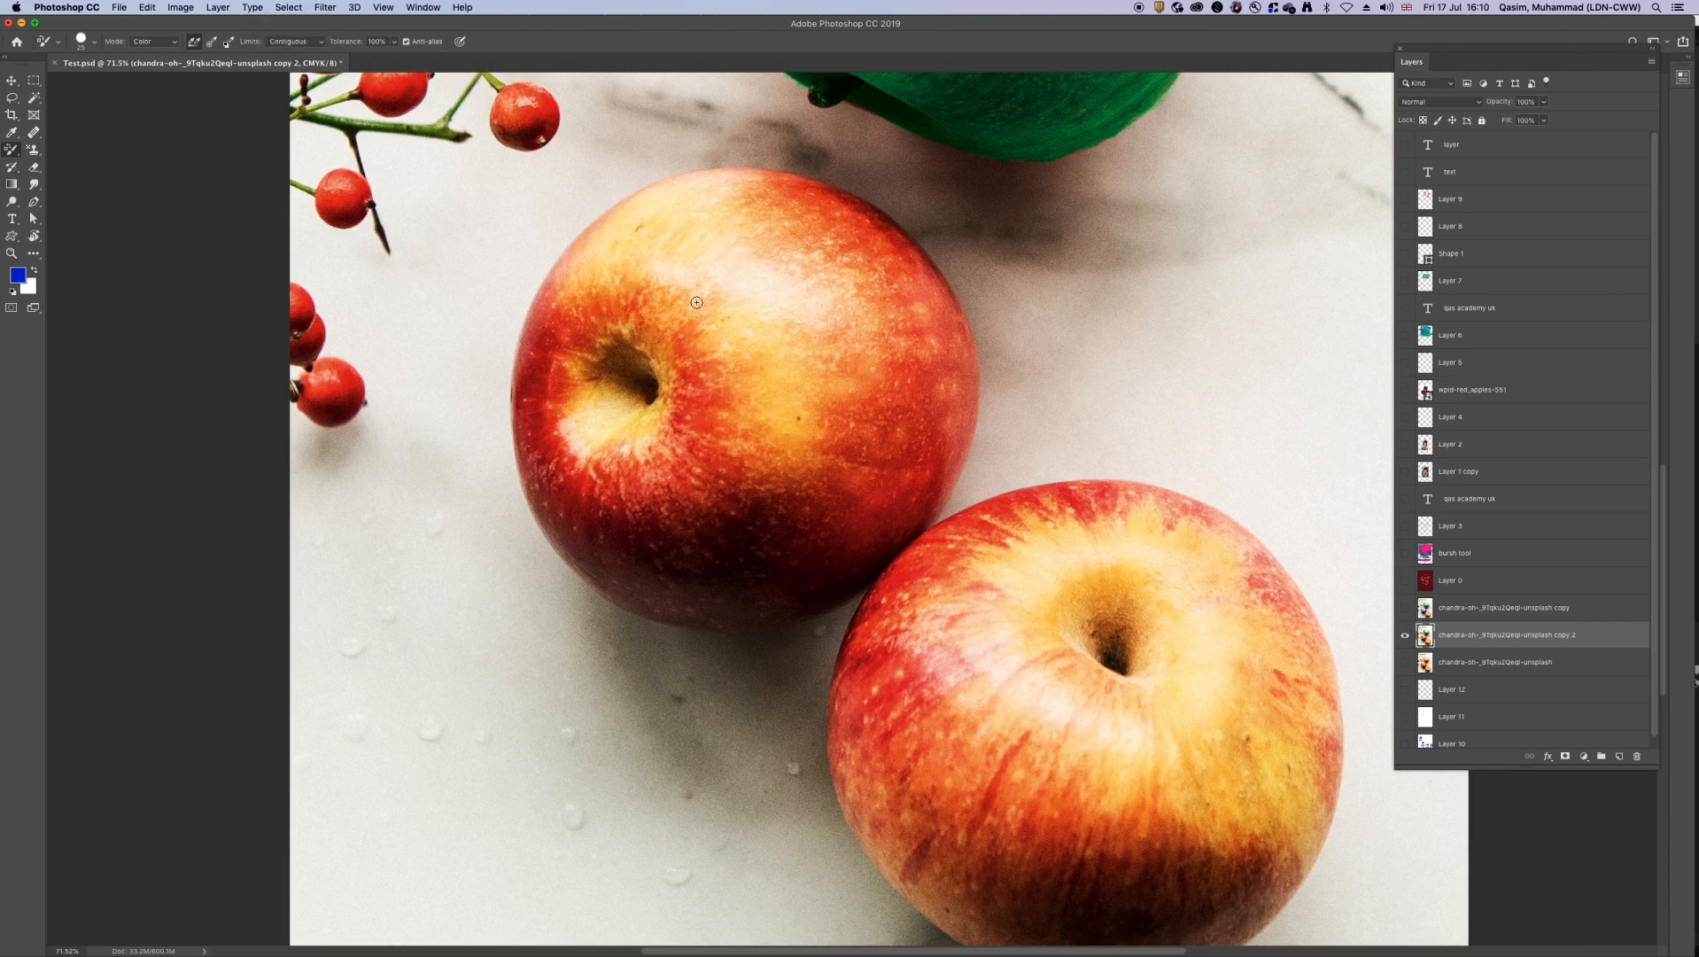
pyautogui.press(']')
pyautogui.press(']')
pyautogui.press(']')
pyautogui.press(']')
pyautogui.press(']')
pyautogui.press(']')
pyautogui.press(']')
pyautogui.moveTo(720, 322)
pyautogui.mouseDown()
pyautogui.moveTo(693, 457)
pyautogui.moveTo(614, 459)
pyautogui.moveTo(736, 417)
pyautogui.moveTo(791, 452)
pyautogui.moveTo(770, 428)
pyautogui.moveTo(774, 305)
pyautogui.moveTo(833, 280)
pyautogui.moveTo(821, 298)
pyautogui.moveTo(840, 331)
pyautogui.moveTo(769, 431)
pyautogui.moveTo(642, 490)
pyautogui.moveTo(625, 463)
pyautogui.moveTo(628, 351)
pyautogui.moveTo(722, 257)
pyautogui.moveTo(675, 231)
pyautogui.moveTo(761, 230)
pyautogui.moveTo(834, 318)
pyautogui.moveTo(857, 406)
pyautogui.moveTo(902, 354)
pyautogui.moveTo(813, 247)
pyautogui.moveTo(772, 227)
pyautogui.moveTo(720, 277)
pyautogui.moveTo(660, 404)
pyautogui.moveTo(596, 441)
pyautogui.moveTo(581, 321)
pyautogui.moveTo(558, 388)
pyautogui.moveTo(560, 339)
pyautogui.moveTo(568, 524)
pyautogui.moveTo(568, 450)
pyautogui.moveTo(616, 536)
pyautogui.moveTo(708, 579)
pyautogui.moveTo(827, 550)
pyautogui.moveTo(718, 562)
pyautogui.moveTo(848, 525)
pyautogui.moveTo(931, 393)
pyautogui.moveTo(922, 438)
pyautogui.moveTo(919, 359)
pyautogui.mouseUp()
pyautogui.moveTo(857, 228)
pyautogui.mouseDown()
pyautogui.moveTo(728, 187)
pyautogui.moveTo(553, 321)
pyautogui.moveTo(575, 279)
pyautogui.moveTo(529, 340)
pyautogui.moveTo(600, 241)
pyautogui.moveTo(569, 276)
pyautogui.moveTo(647, 213)
pyautogui.moveTo(762, 201)
pyautogui.moveTo(809, 222)
pyautogui.moveTo(896, 470)
pyautogui.moveTo(930, 422)
pyautogui.moveTo(951, 440)
pyautogui.moveTo(909, 505)
pyautogui.moveTo(953, 419)
pyautogui.moveTo(935, 344)
pyautogui.moveTo(909, 366)
pyautogui.moveTo(894, 344)
pyautogui.moveTo(916, 335)
pyautogui.moveTo(902, 325)
pyautogui.moveTo(924, 296)
pyautogui.moveTo(896, 256)
pyautogui.moveTo(943, 332)
pyautogui.mouseUp()
pyautogui.moveTo(963, 390); pyautogui.dragTo(912, 501)
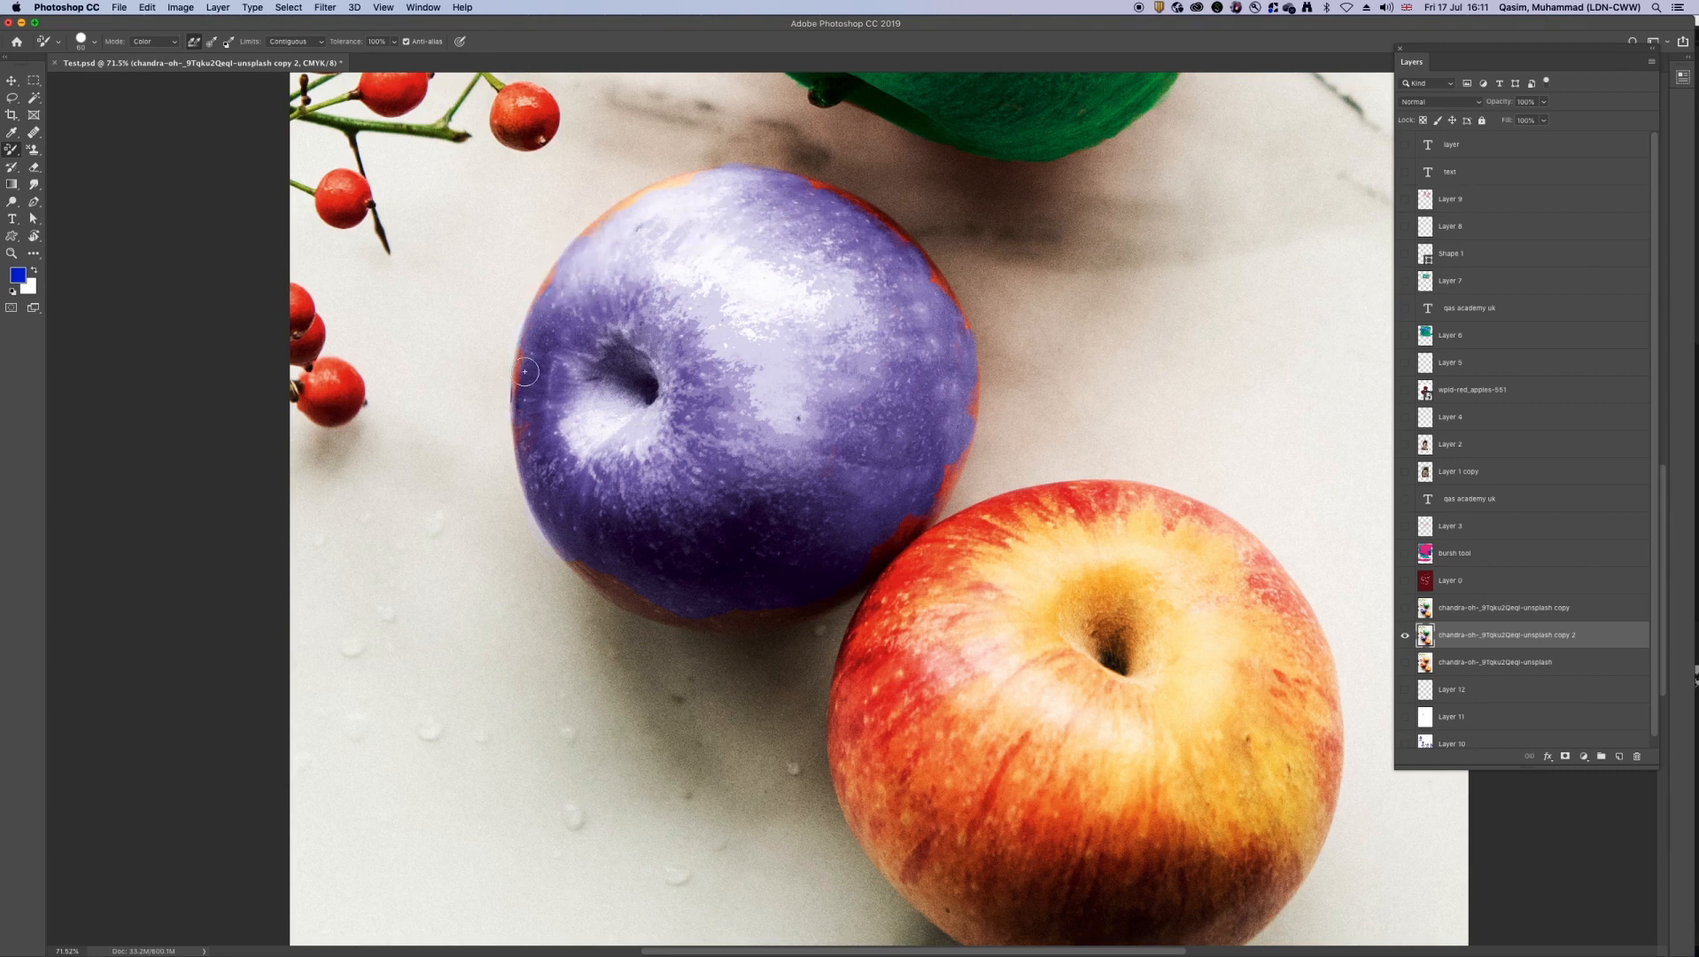
pyautogui.moveTo(599, 569)
pyautogui.mouseDown()
pyautogui.moveTo(675, 608)
pyautogui.moveTo(614, 572)
pyautogui.moveTo(785, 607)
pyautogui.moveTo(860, 567)
pyautogui.moveTo(947, 479)
pyautogui.mouseUp()
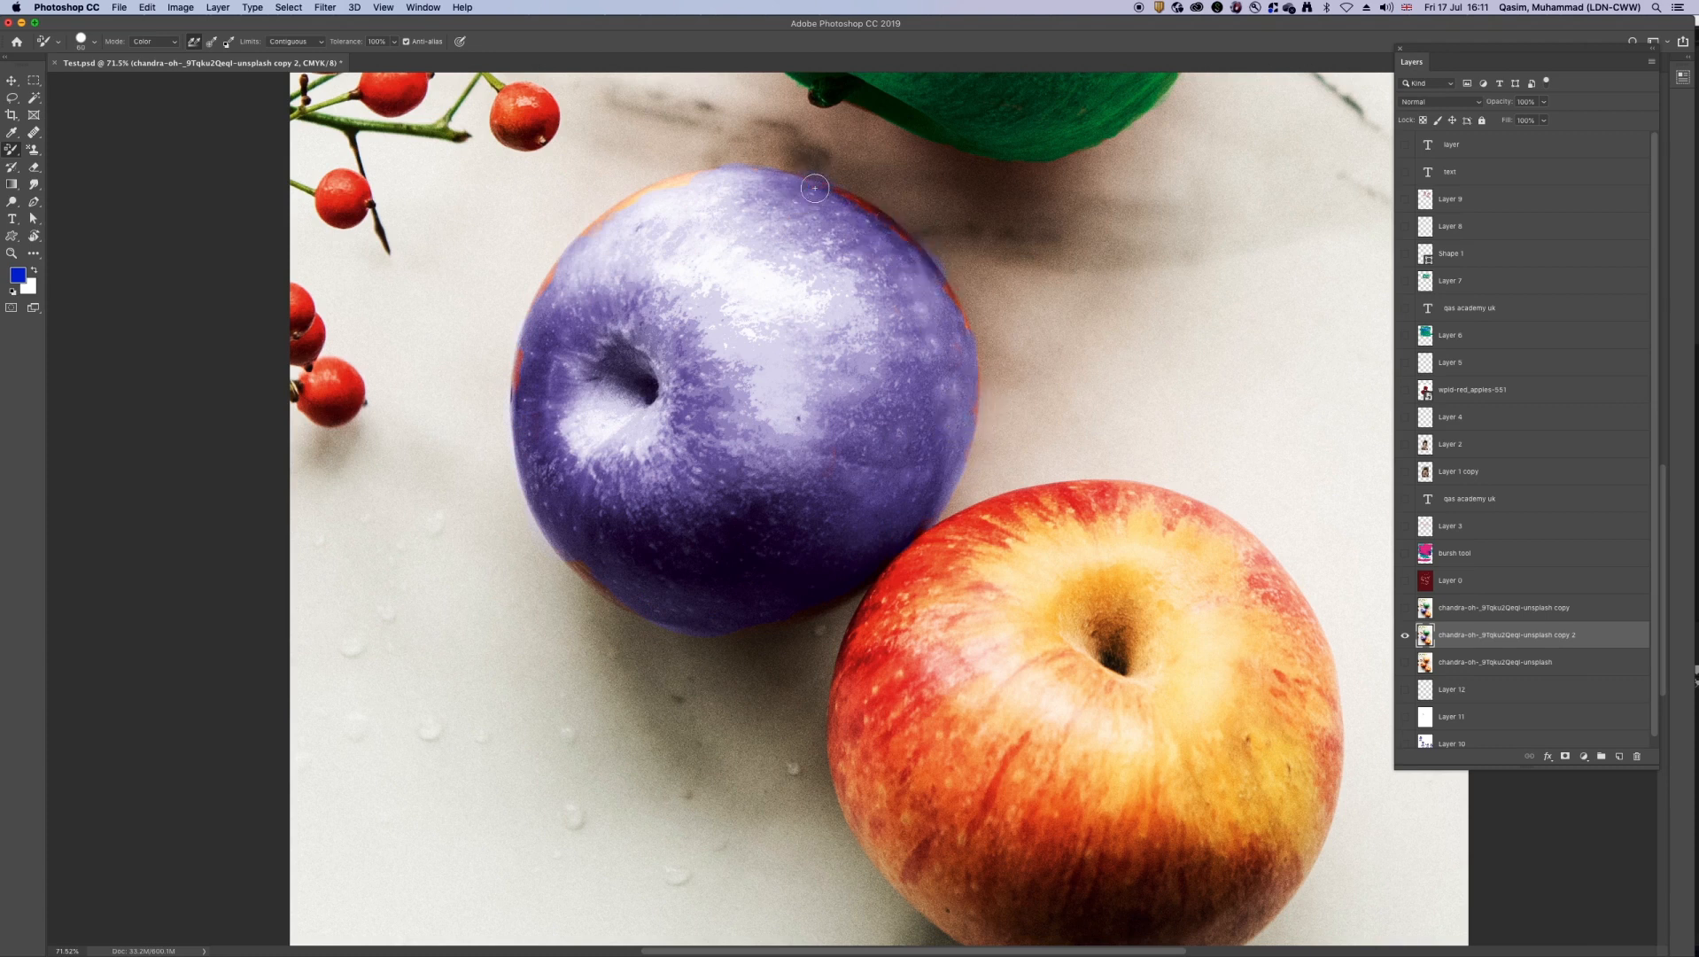
pyautogui.moveTo(686, 179); pyautogui.dragTo(599, 227)
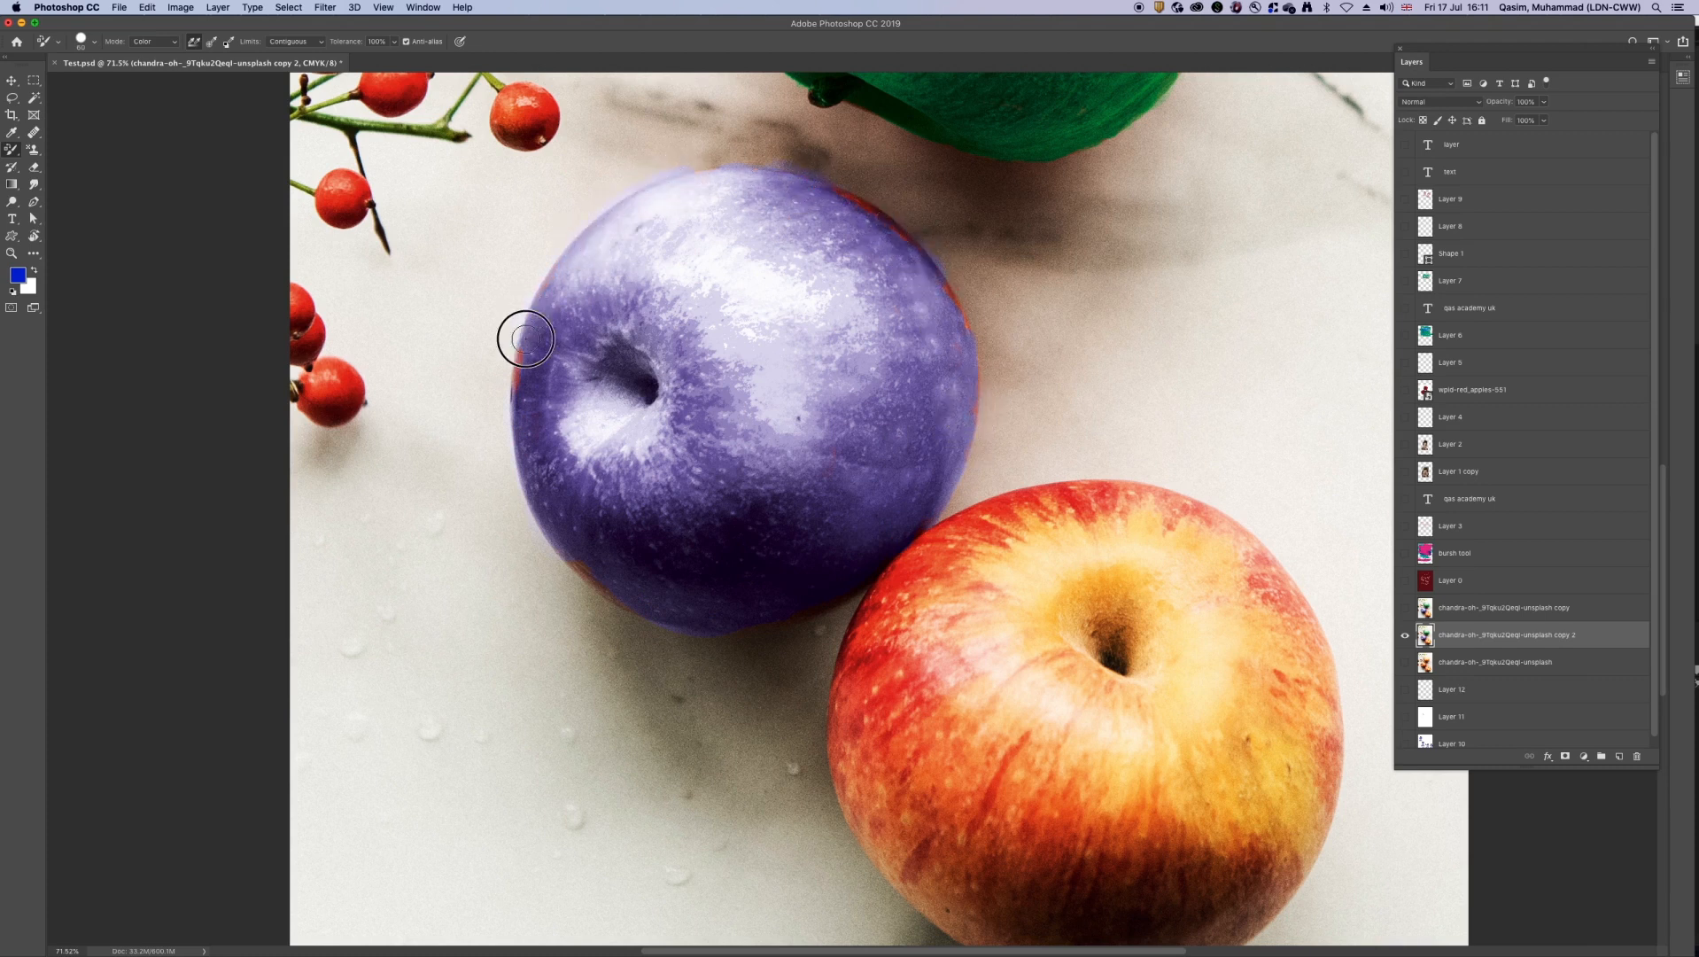
# Step: Switch the Color Replacement limits to Find Edges and recolour the leftover red on the middle apple's upper-right and left edges blue
pyautogui.click(292, 41)
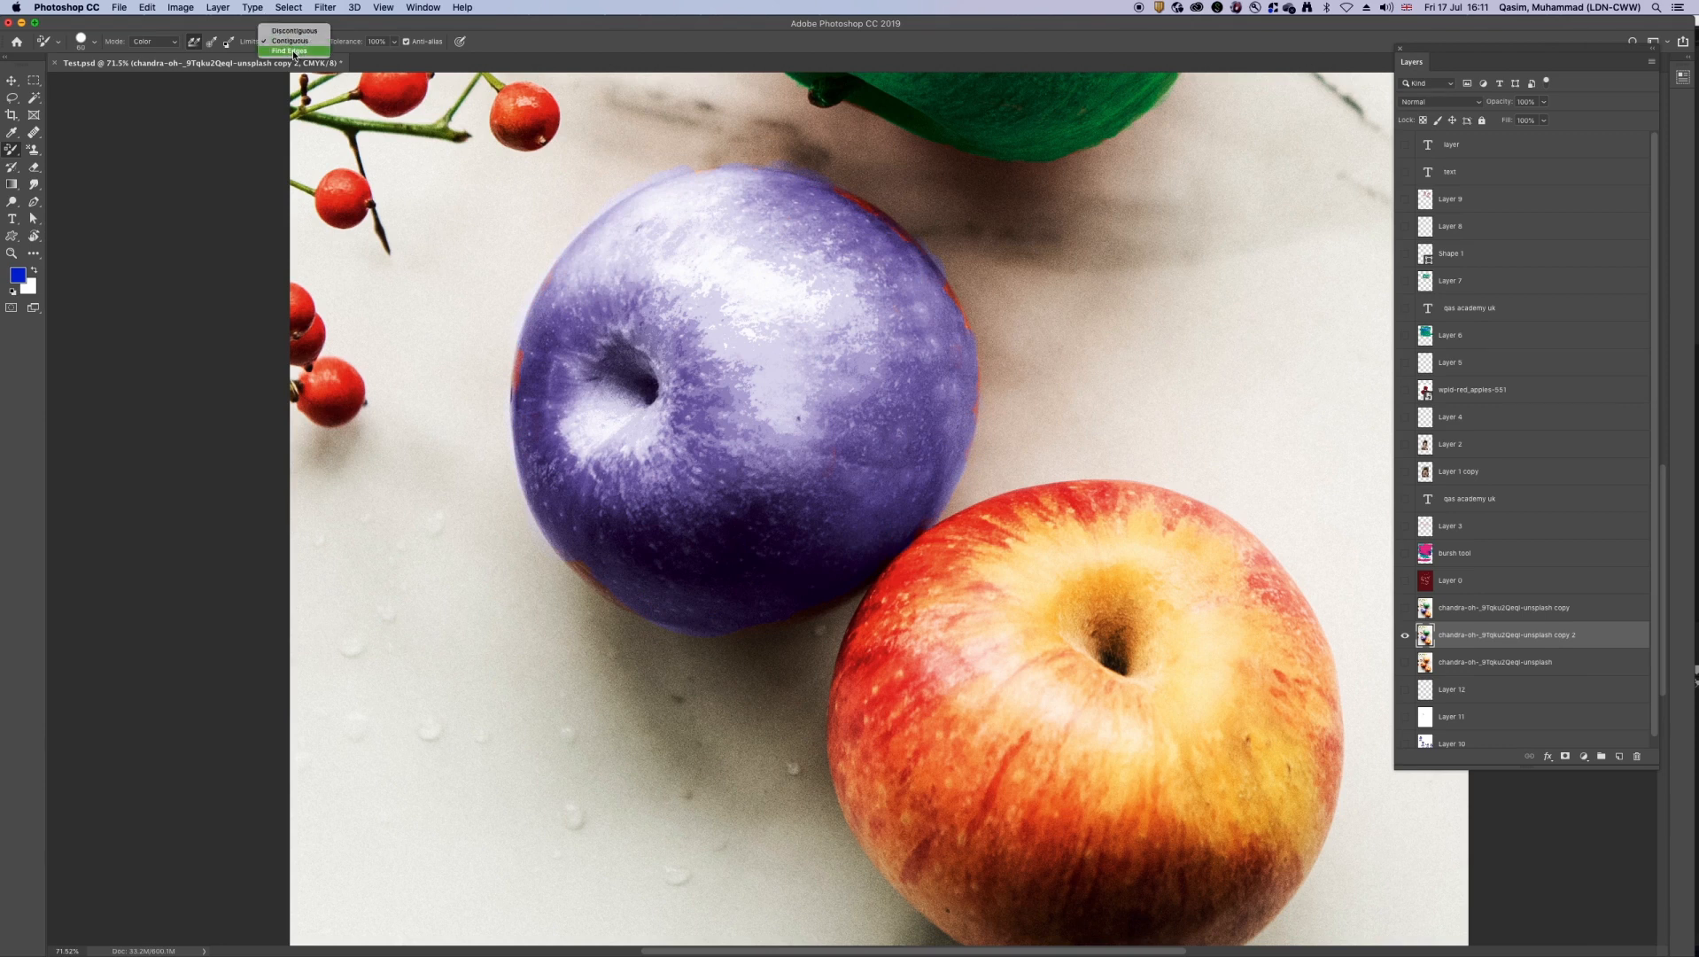
pyautogui.click(292, 53)
pyautogui.click(907, 238)
pyautogui.click(848, 203)
pyautogui.click(861, 214)
pyautogui.click(950, 288)
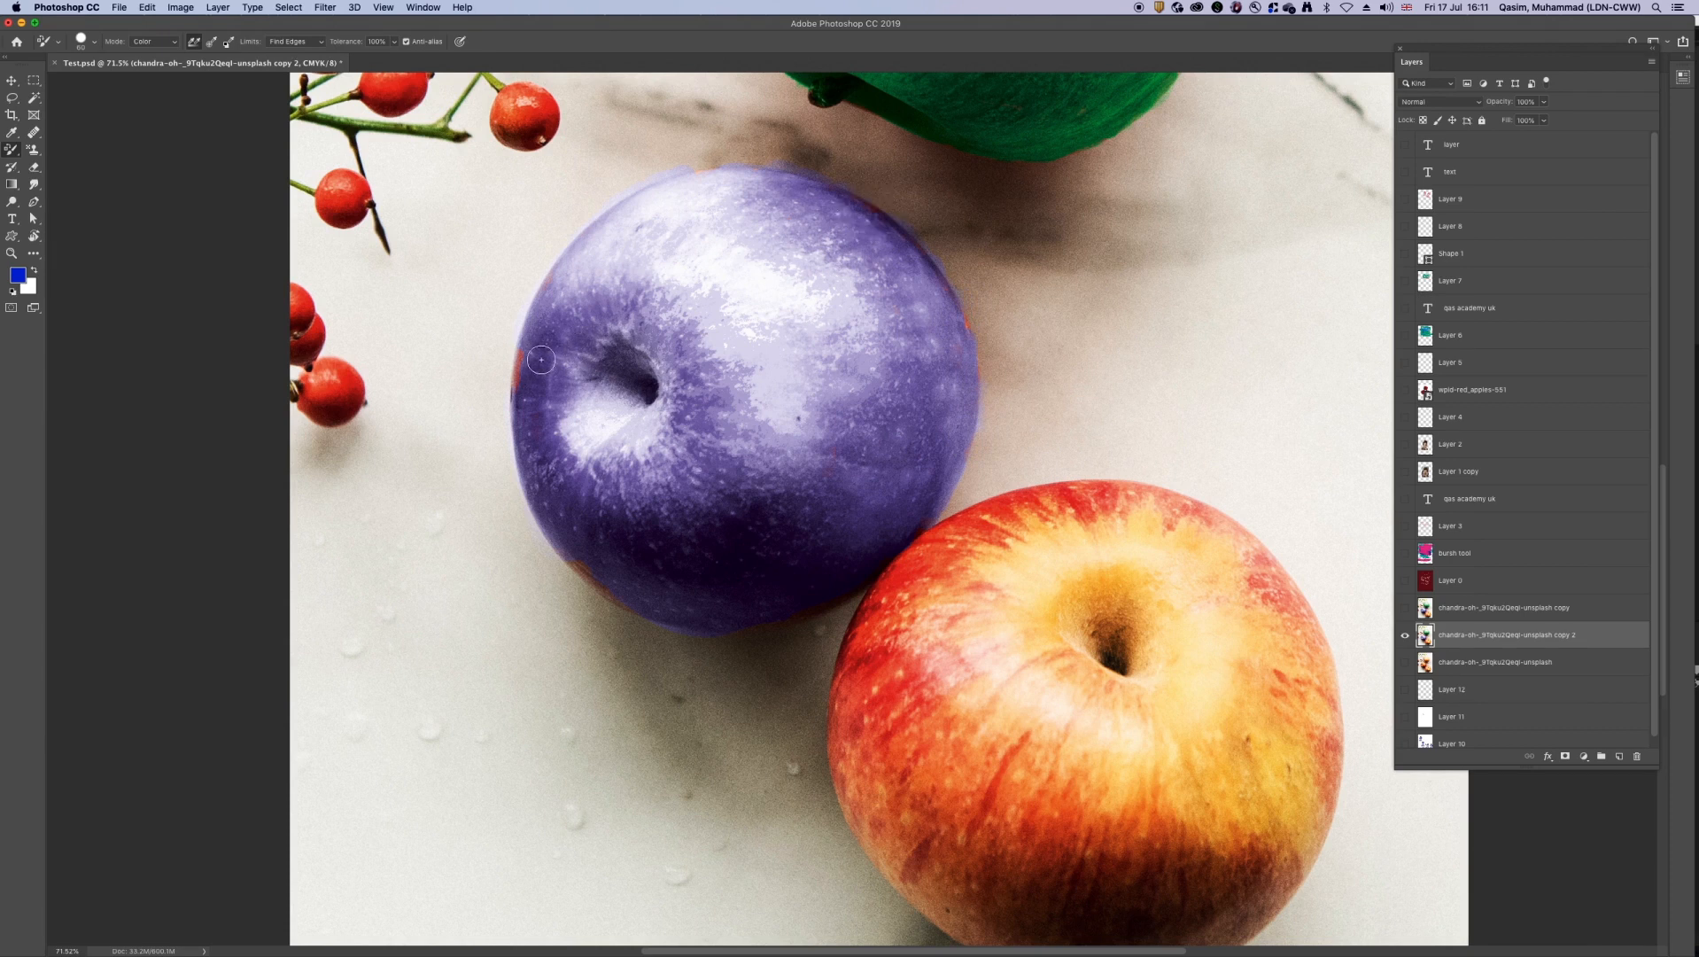
pyautogui.moveTo(516, 357); pyautogui.dragTo(512, 394)
pyautogui.press('v')
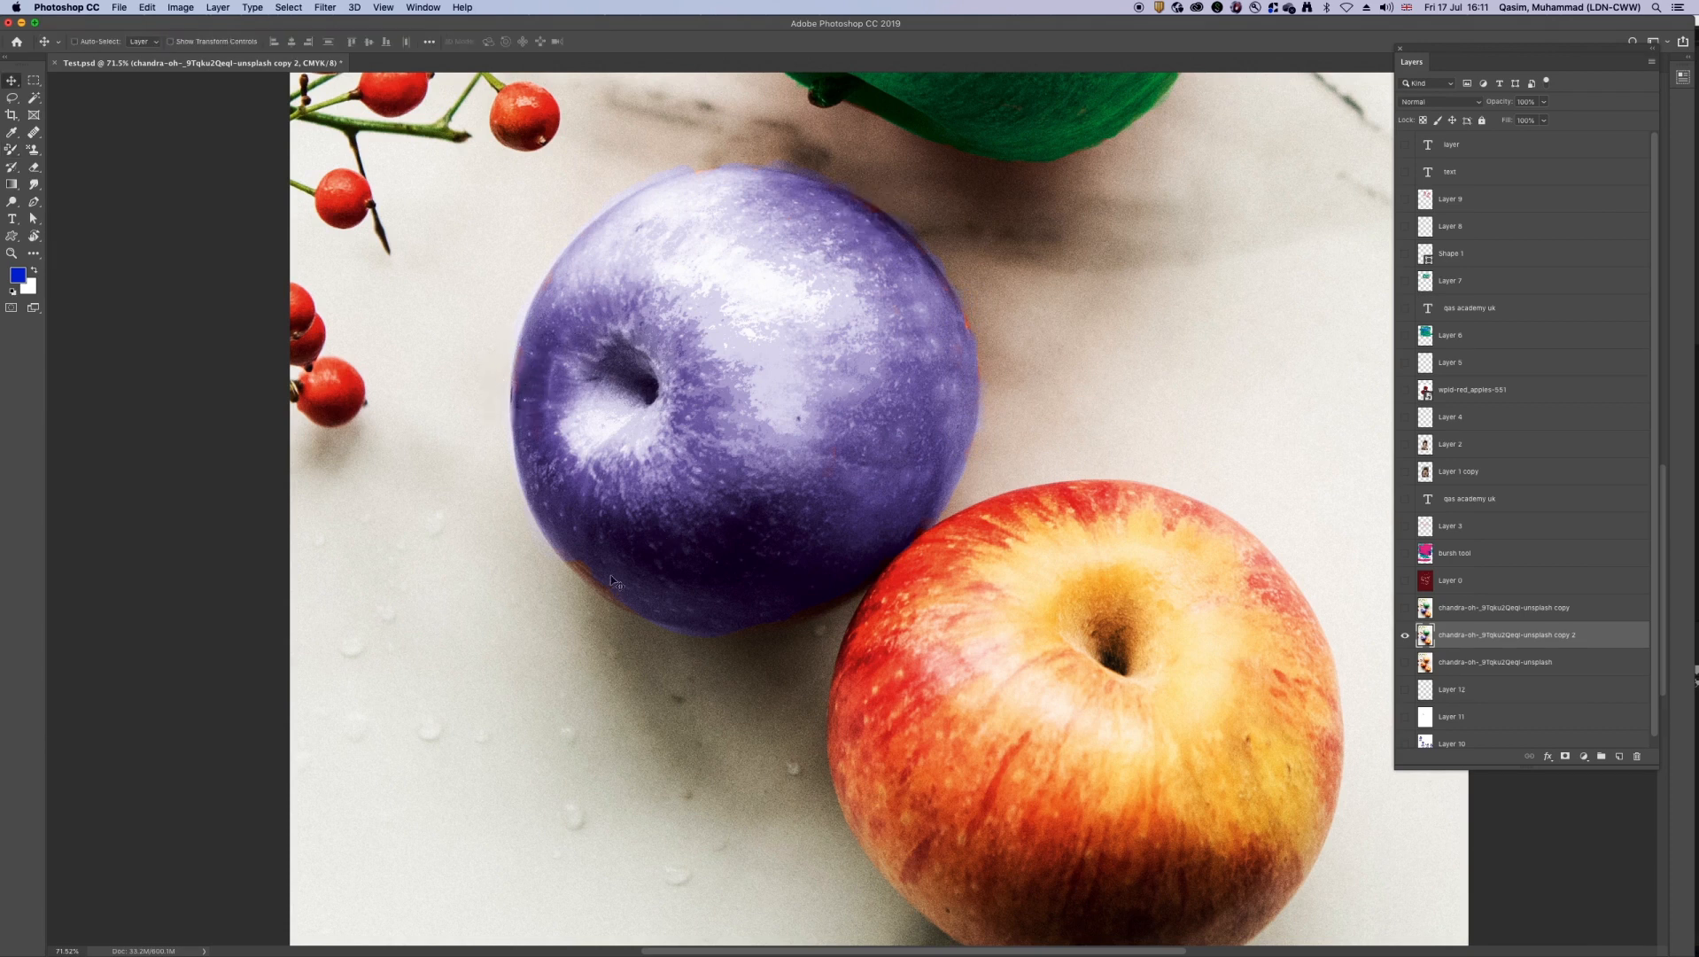
# Step: Recolour the remaining orange along the middle apple's lower-left edge blue
pyautogui.press('b')
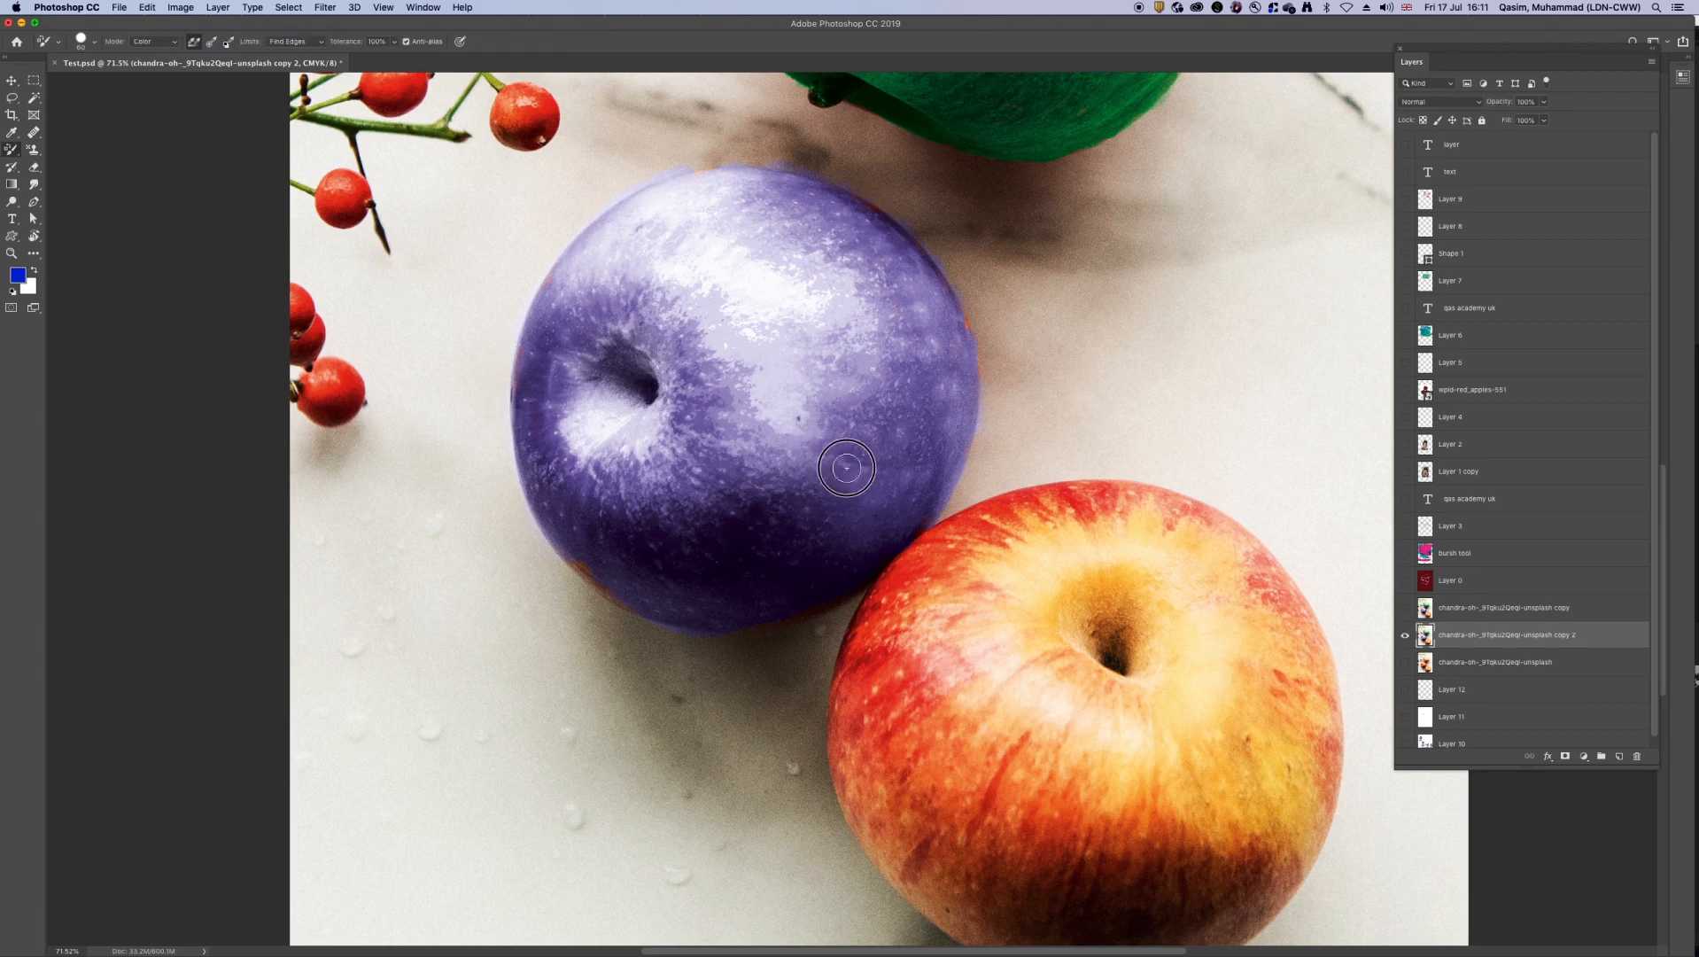
pyautogui.moveTo(620, 580); pyautogui.dragTo(581, 560)
pyautogui.press(']')
pyautogui.press(']')
pyautogui.press(']')
pyautogui.press(']')
pyautogui.press('[')
pyautogui.press('[')
pyautogui.press('[')
pyautogui.press('[')
pyautogui.press(']')
pyautogui.press(']')
pyautogui.press(']')
pyautogui.press(']')
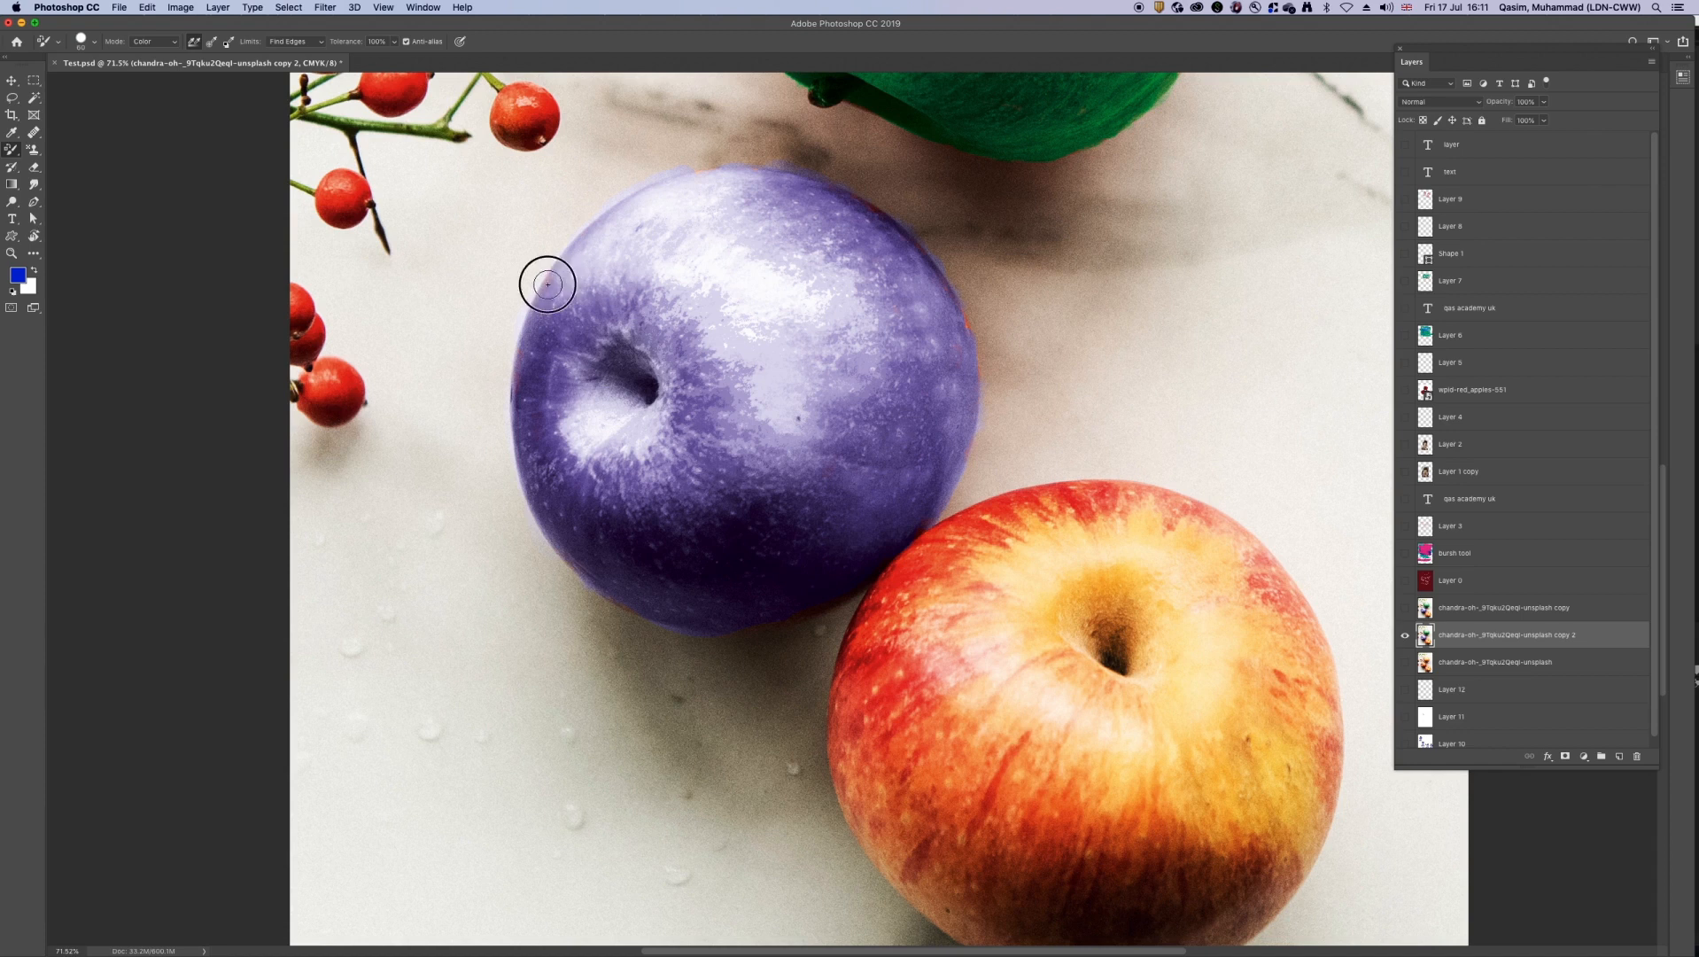
pyautogui.press('v')
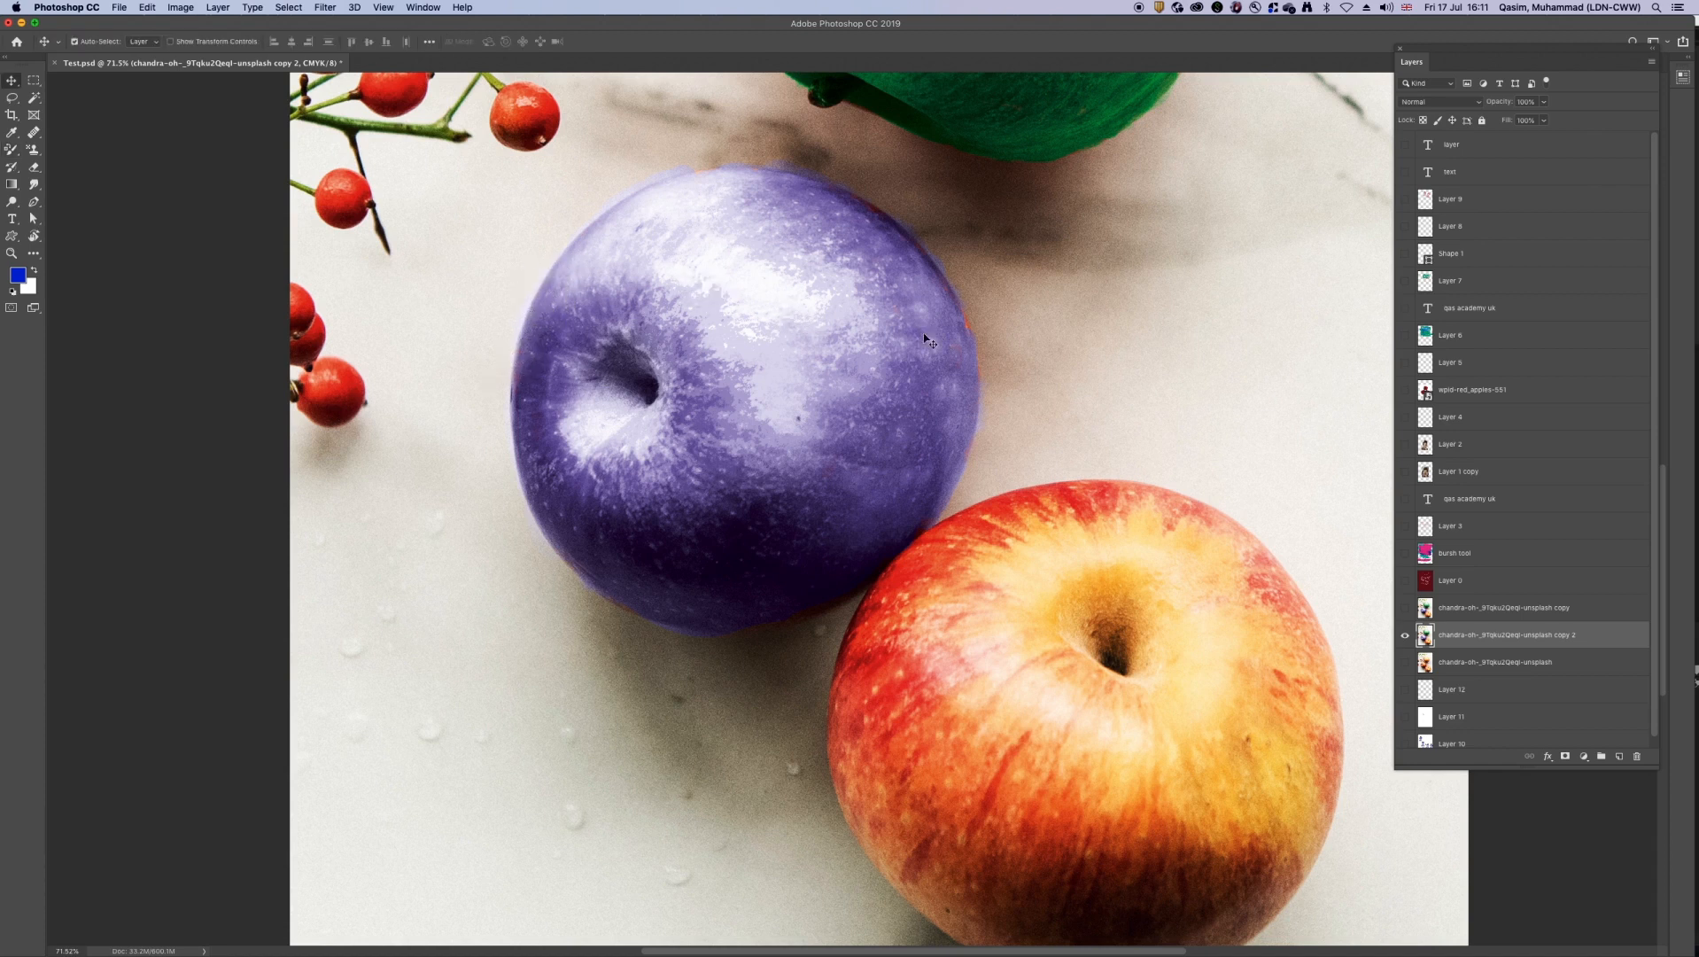
# Step: Touch up the last orange traces on the middle apple's right edge and top rim in blue
pyautogui.press('super+0')
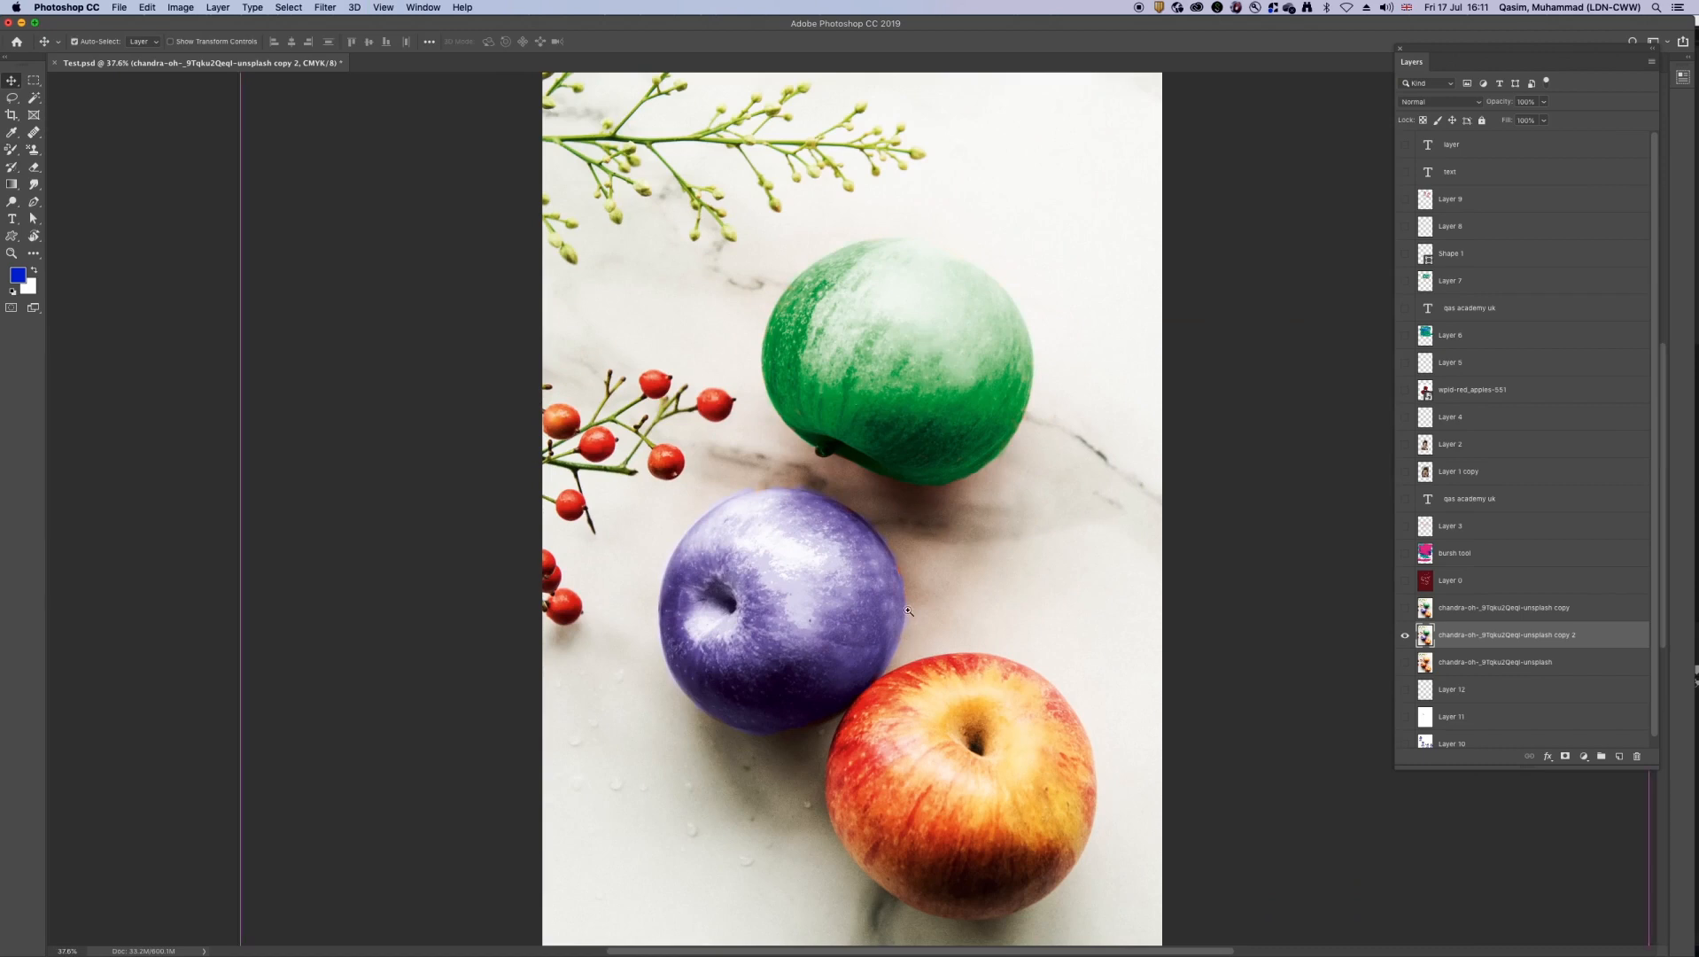
pyautogui.scroll(5, 904, 625)
pyautogui.press('b')
pyautogui.moveTo(888, 535)
pyautogui.mouseDown()
pyautogui.moveTo(887, 521)
pyautogui.moveTo(883, 573)
pyautogui.mouseUp()
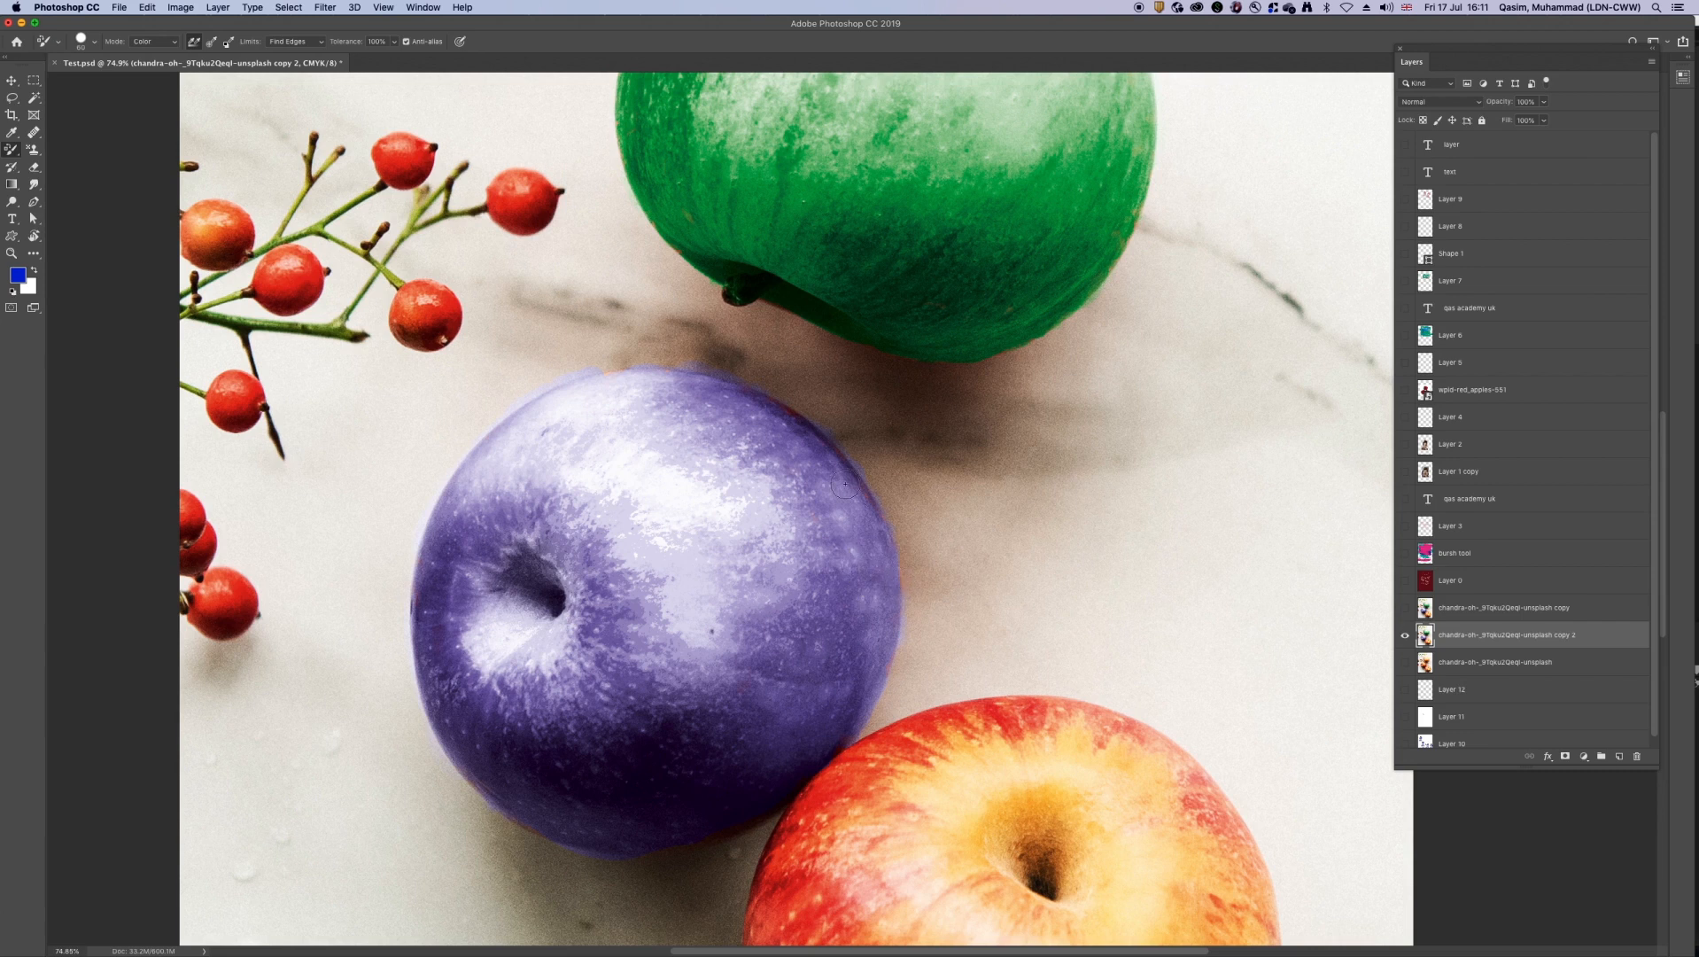
pyautogui.click(667, 378)
pyautogui.click(654, 370)
pyautogui.moveTo(610, 375); pyautogui.dragTo(617, 380)
pyautogui.press('v')
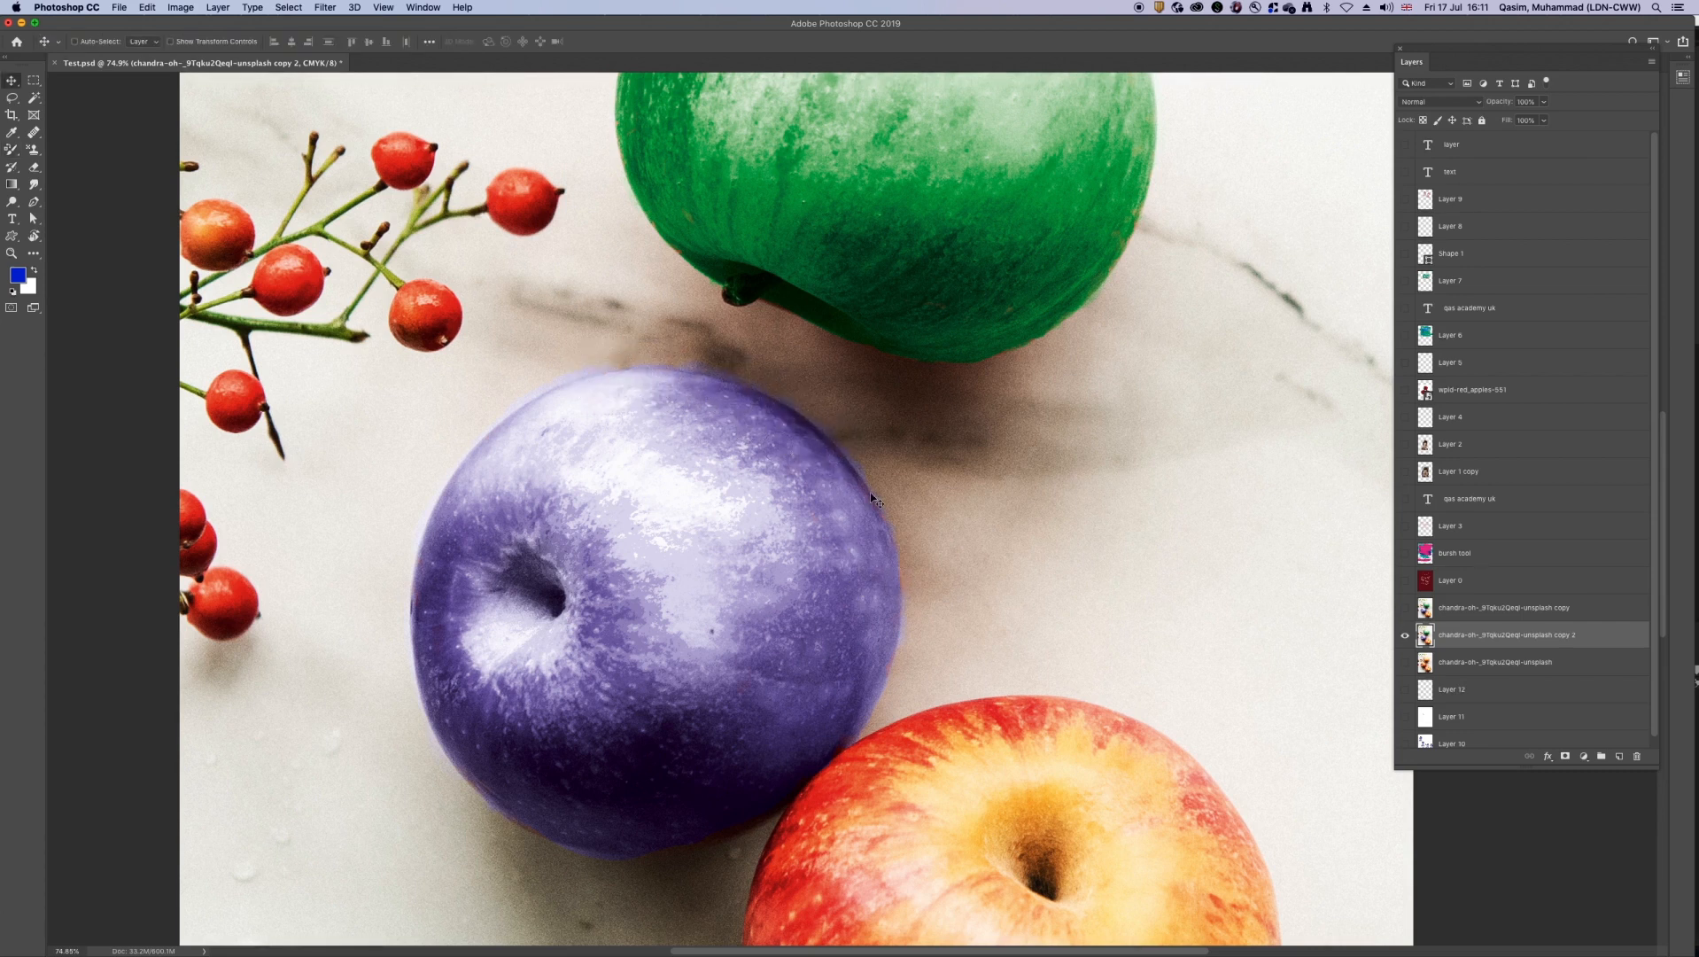
pyautogui.press('super+0')
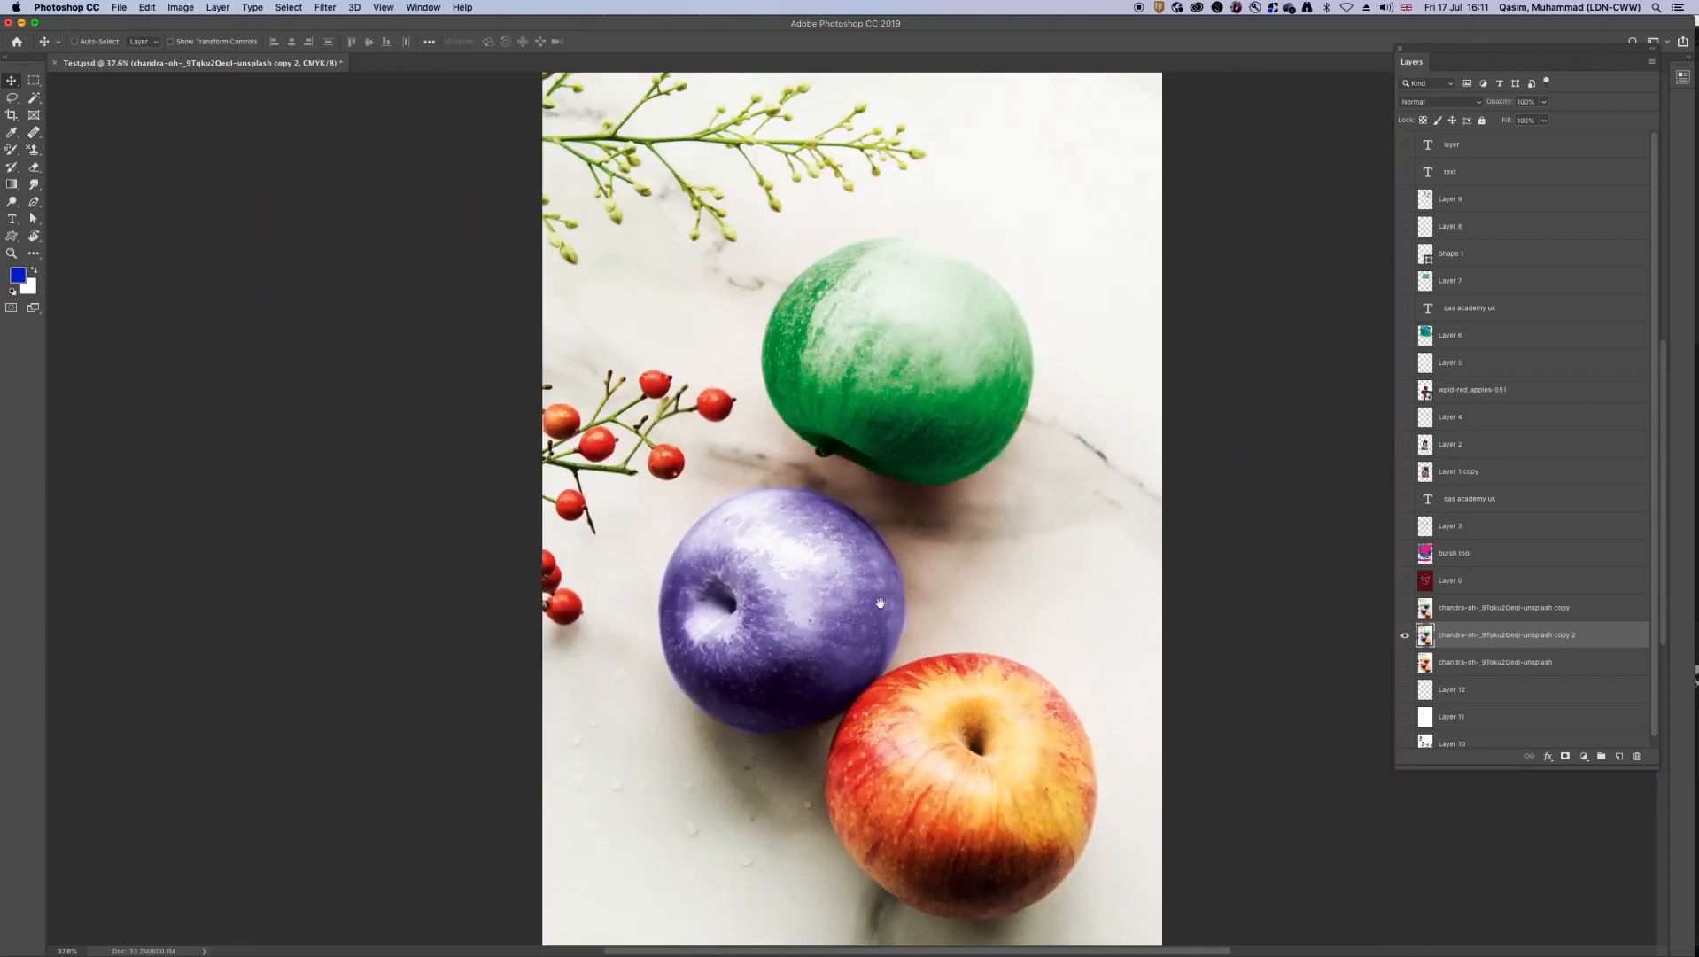
# Step: Paint blue over the bottom apple with the regular Brush tool, using the Soft Round brush at 250 px
pyautogui.press('super+minus')
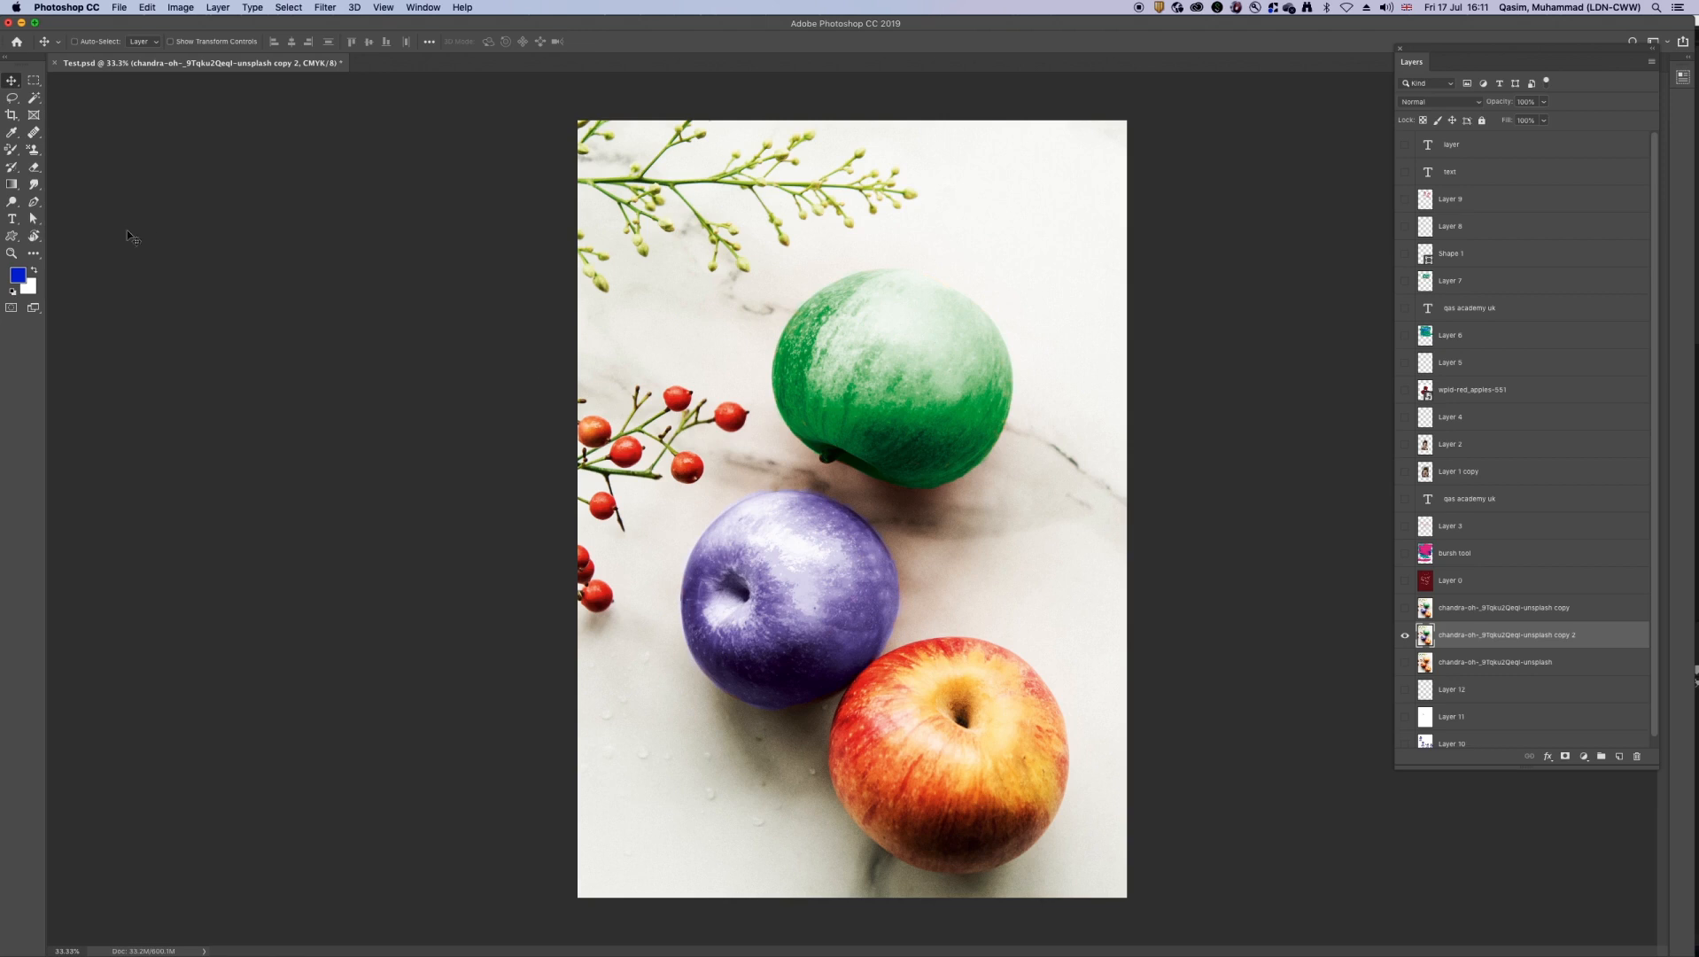
pyautogui.click(13, 150)
pyautogui.moveTo(19, 158); pyautogui.dragTo(61, 152)
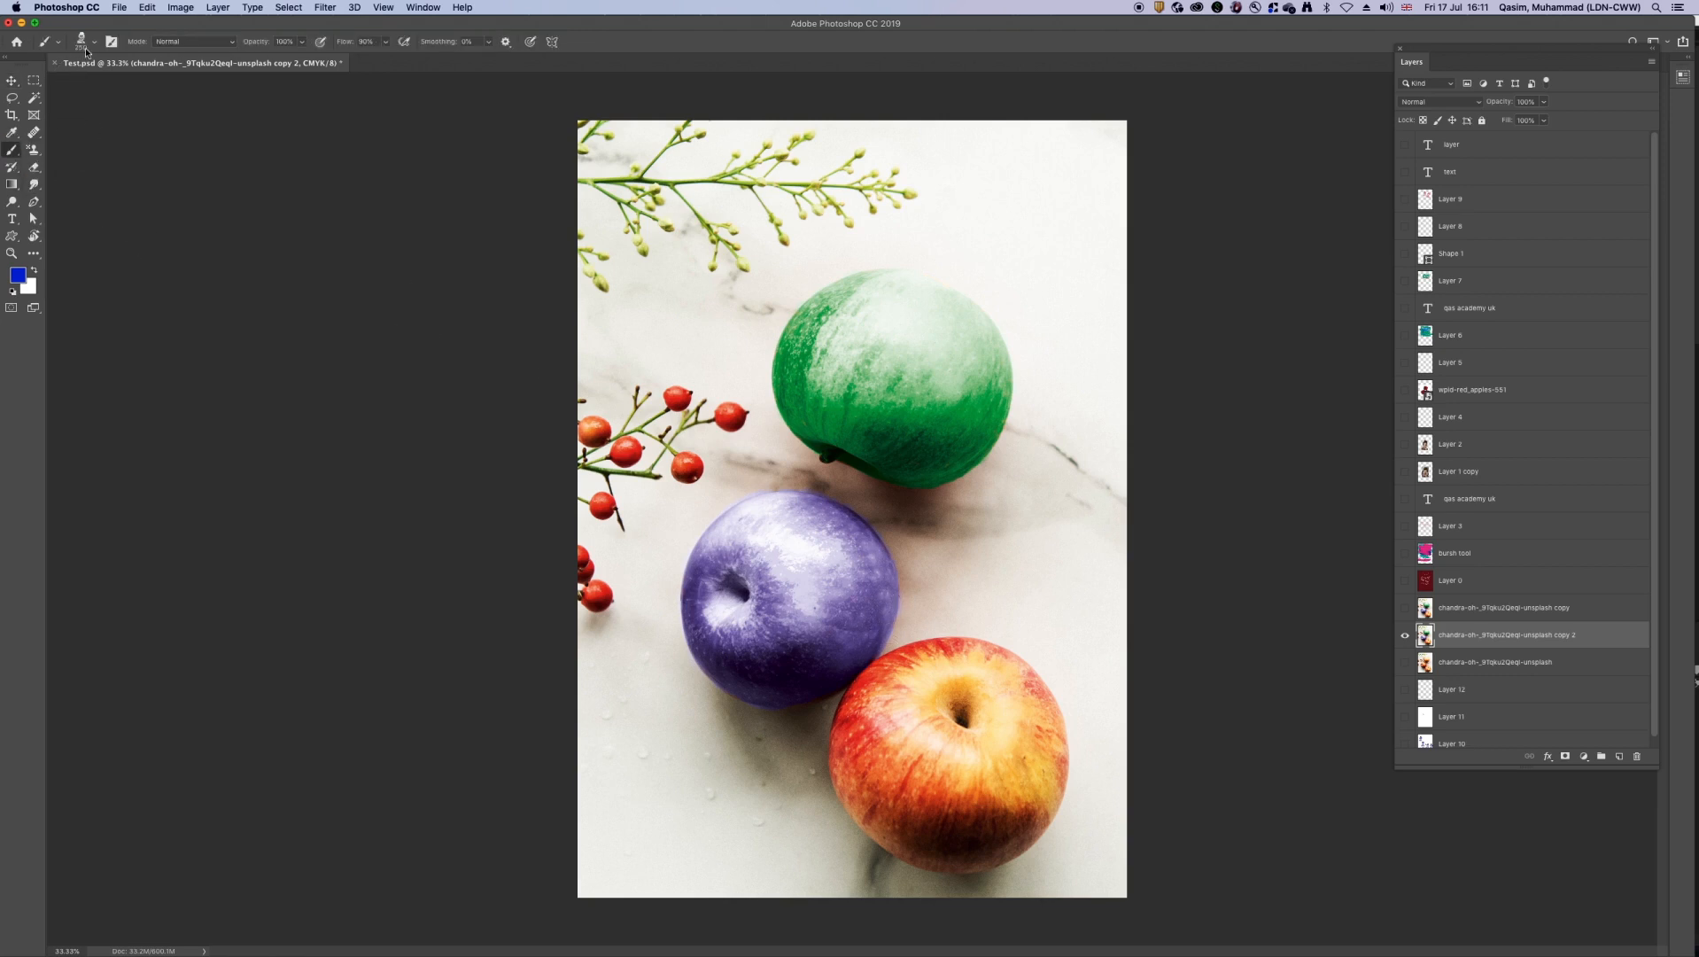
pyautogui.click(94, 42)
pyautogui.click(142, 189)
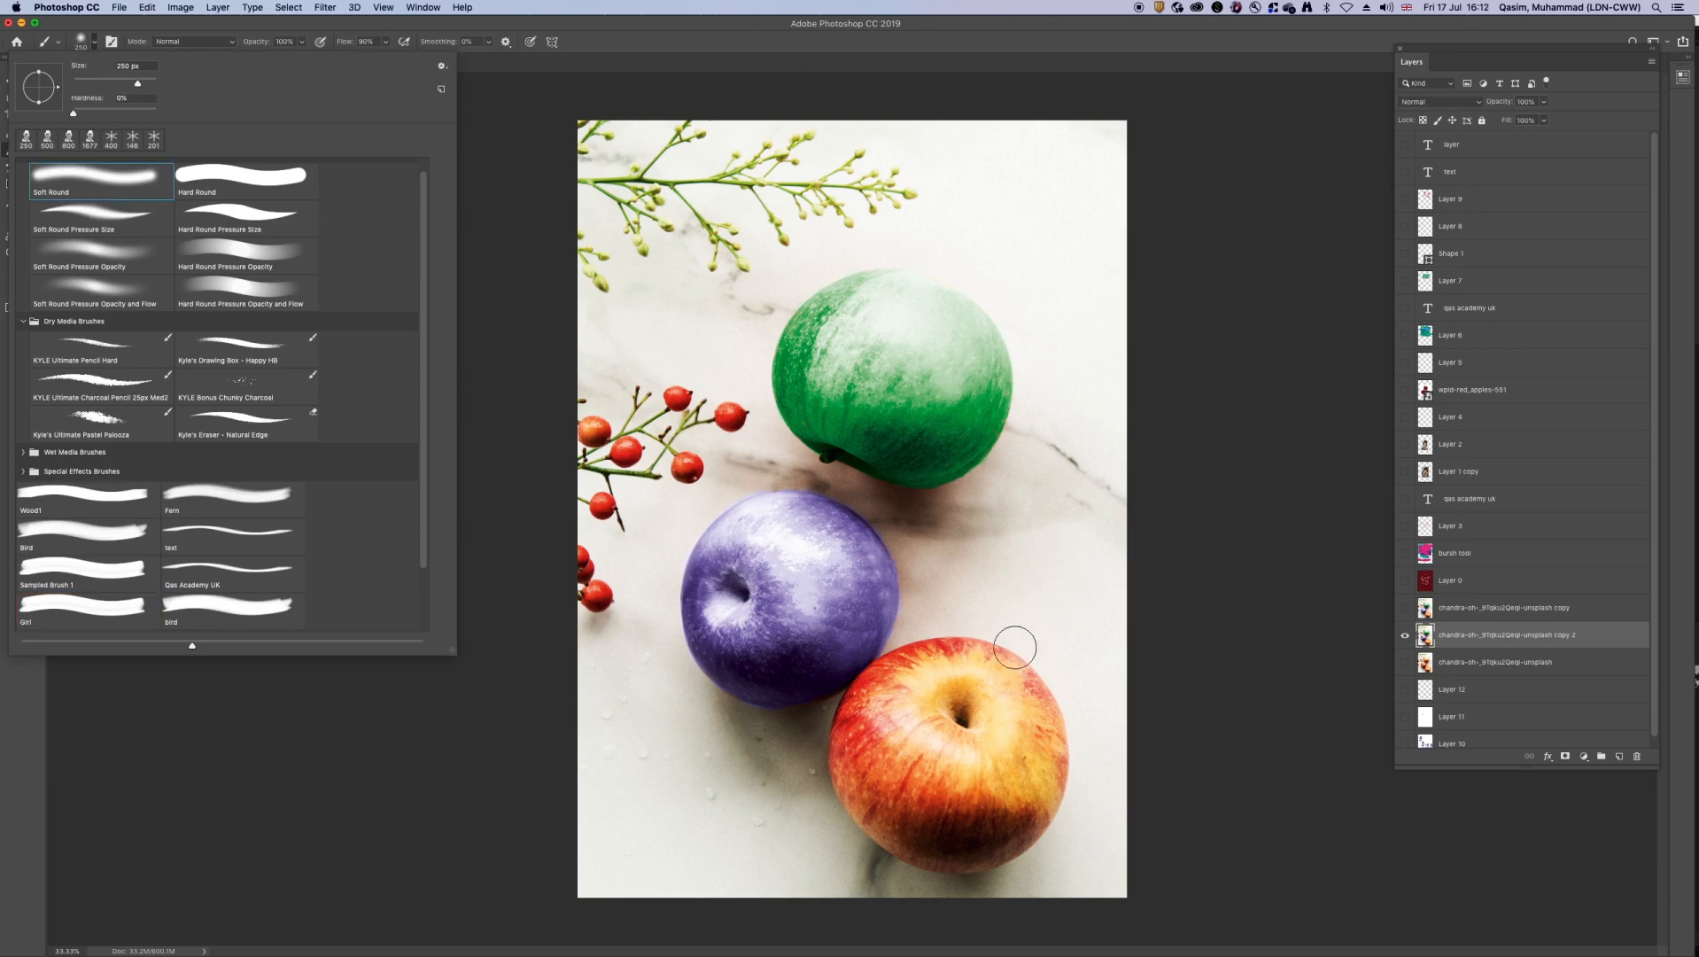
pyautogui.click(987, 707)
pyautogui.moveTo(986, 707)
pyautogui.mouseDown()
pyautogui.moveTo(916, 733)
pyautogui.moveTo(1036, 773)
pyautogui.moveTo(984, 781)
pyautogui.moveTo(902, 744)
pyautogui.moveTo(910, 675)
pyautogui.mouseUp()
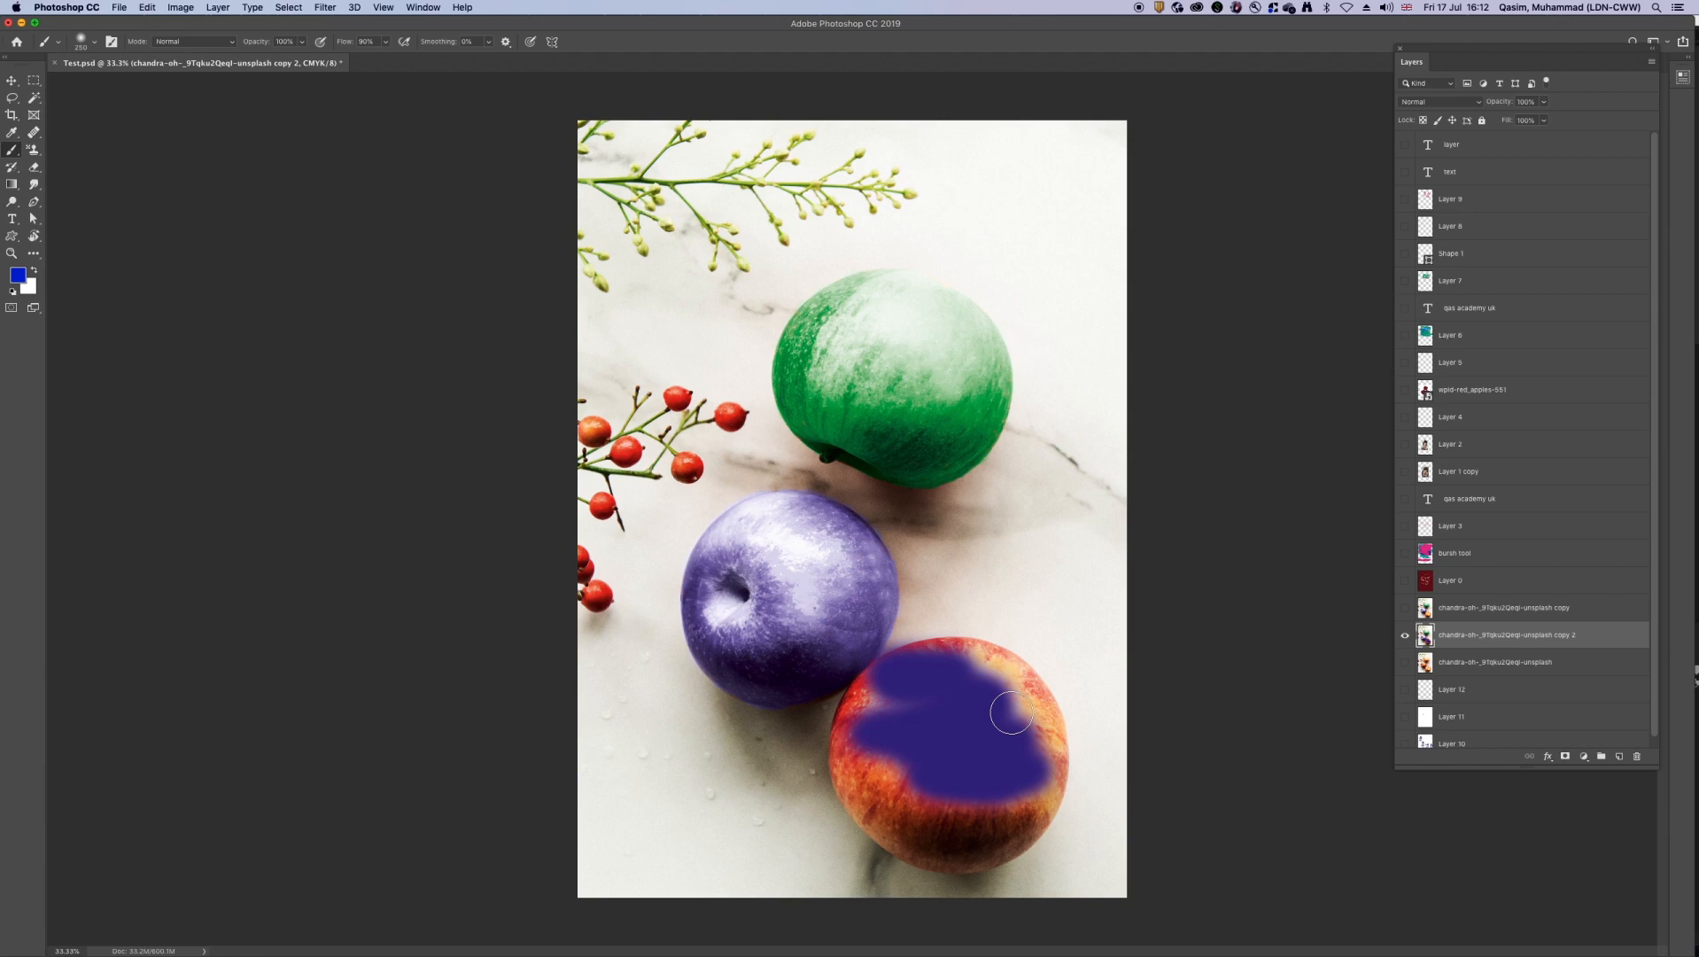
# Step: Undo both regular brush strokes on the bottom apple
pyautogui.press('v')
pyautogui.press('super+z')
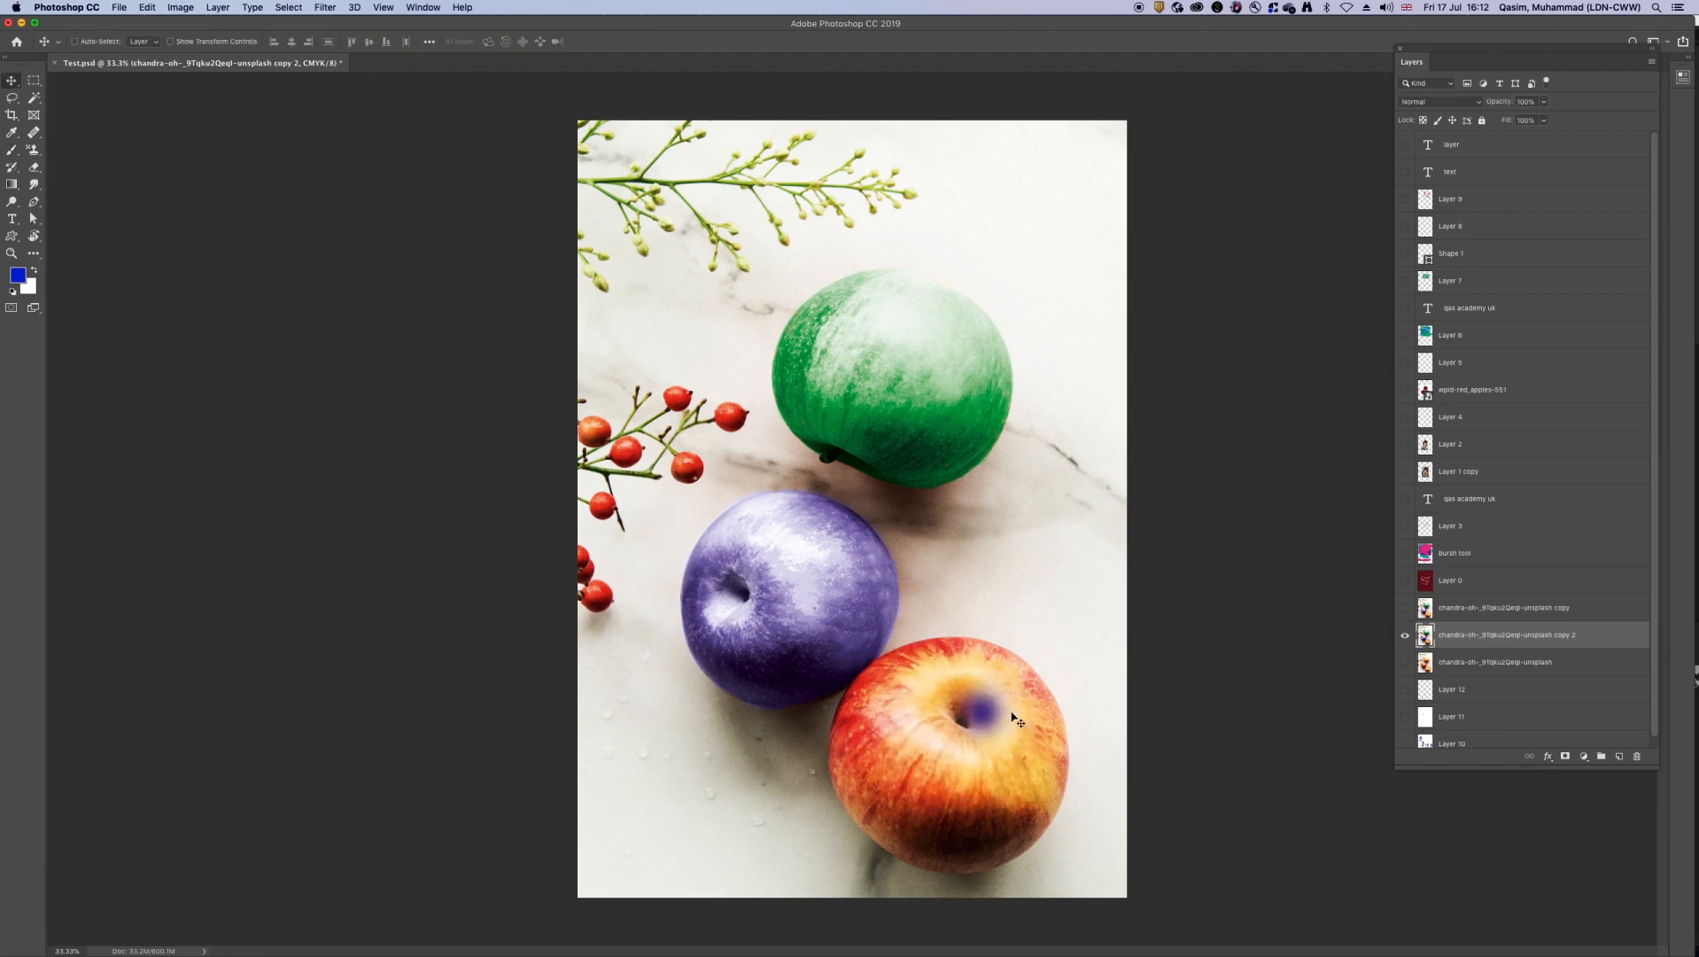
pyautogui.press('super+z')
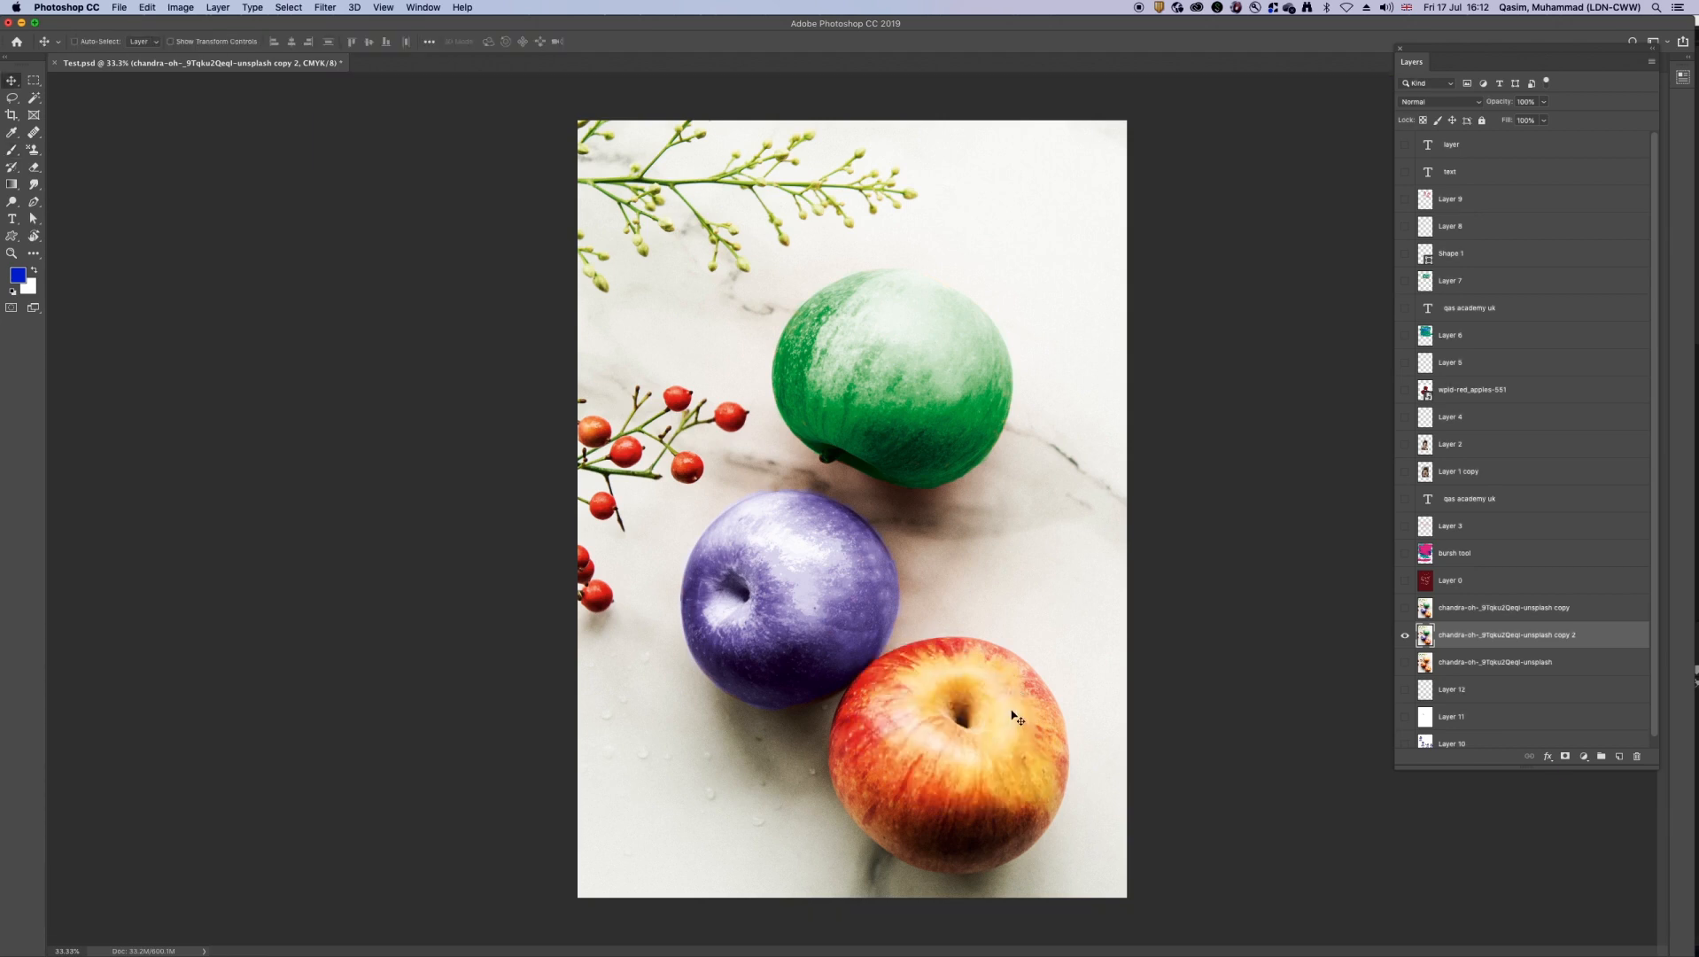